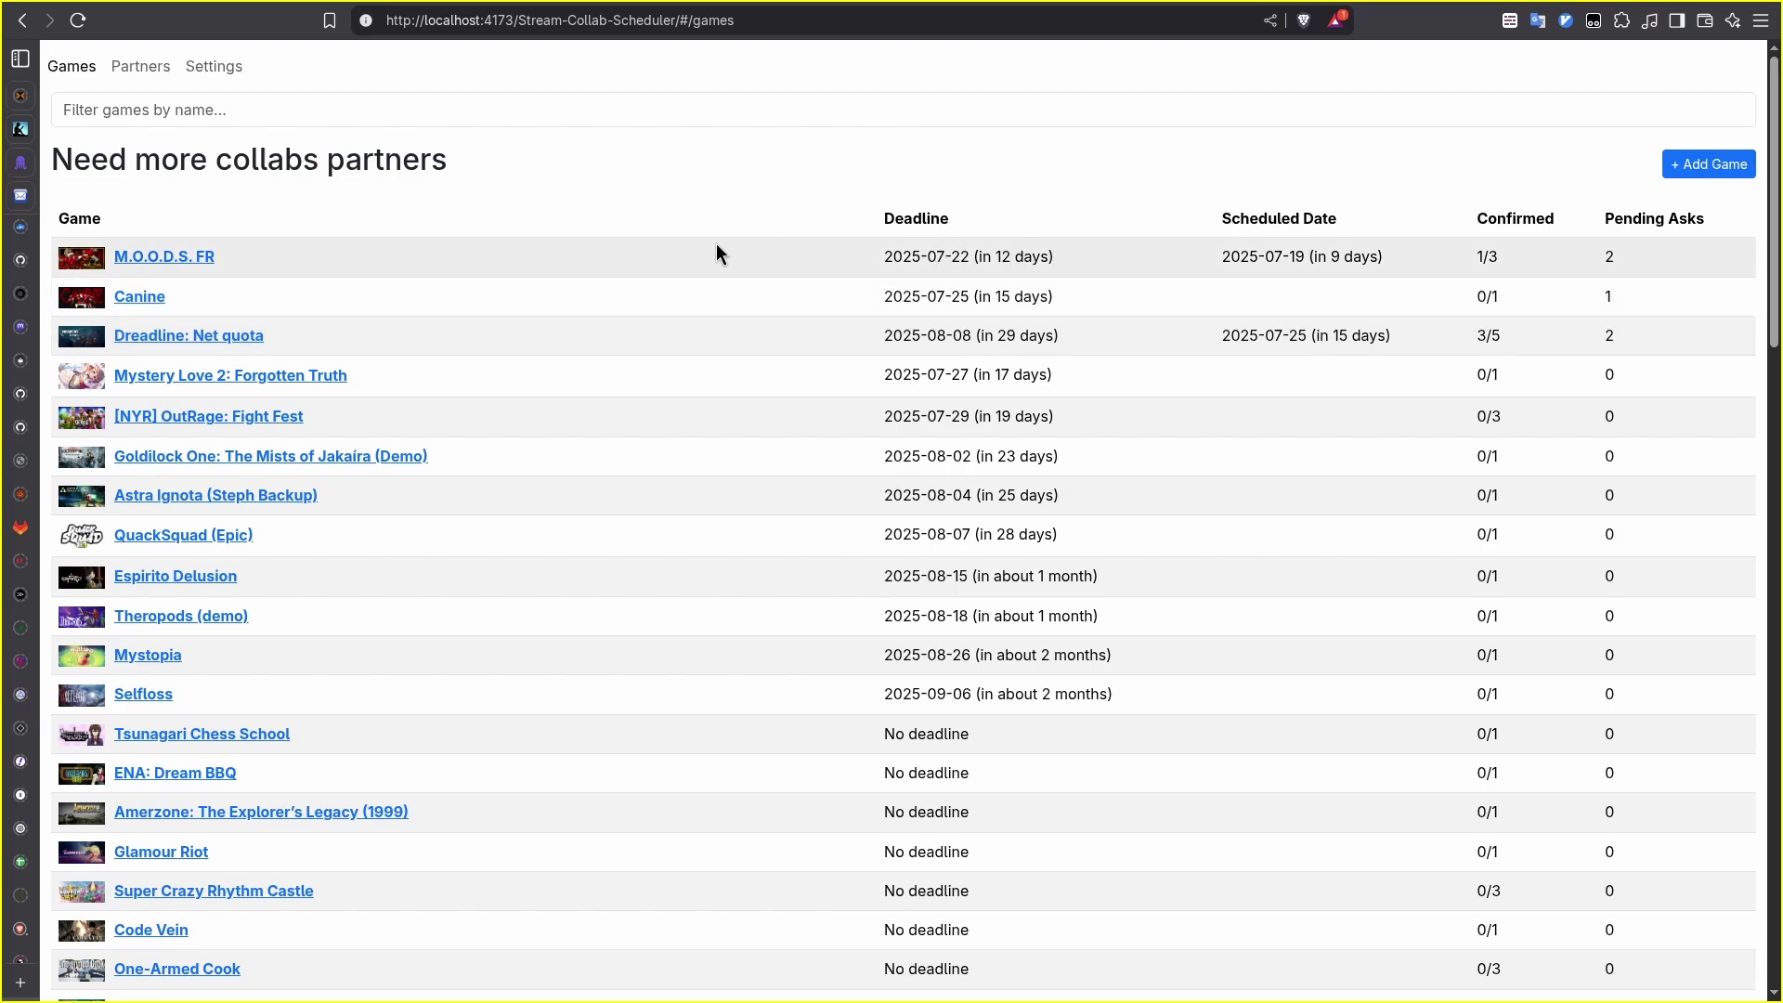
Open the details of the game M.O.O.D.S. FR with its notes ready for editing.
left_click(154, 259)
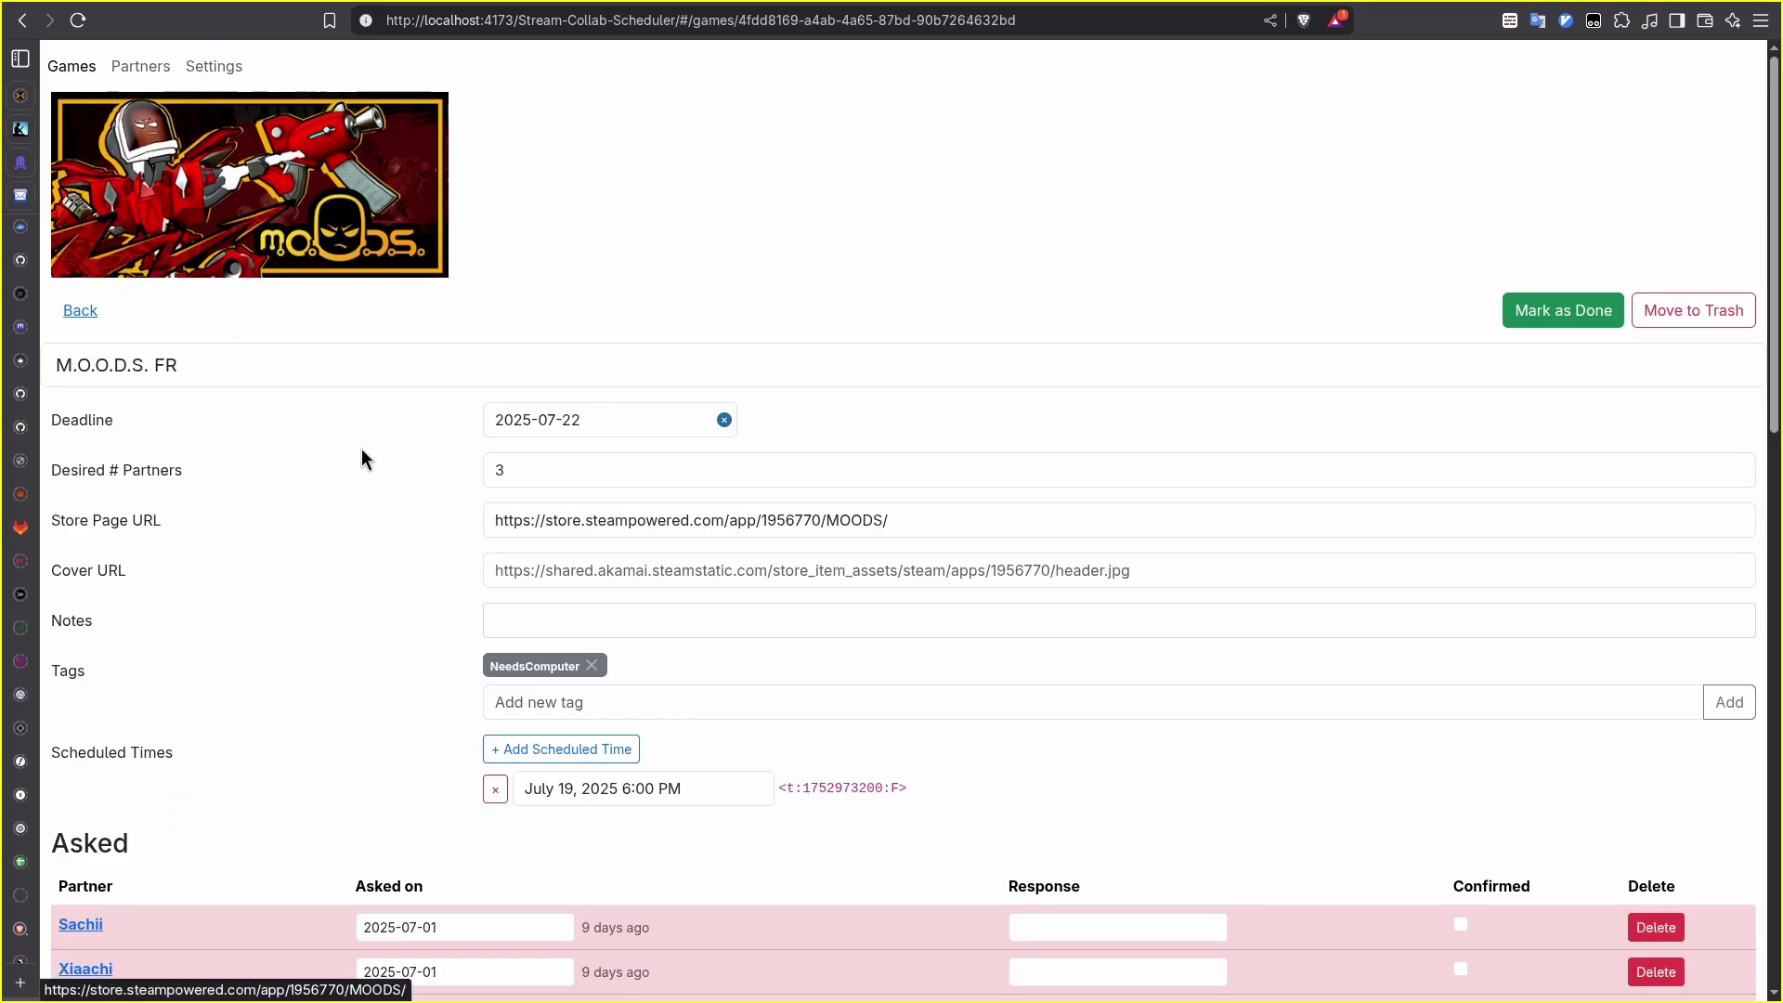
left_click(557, 622)
type("make")
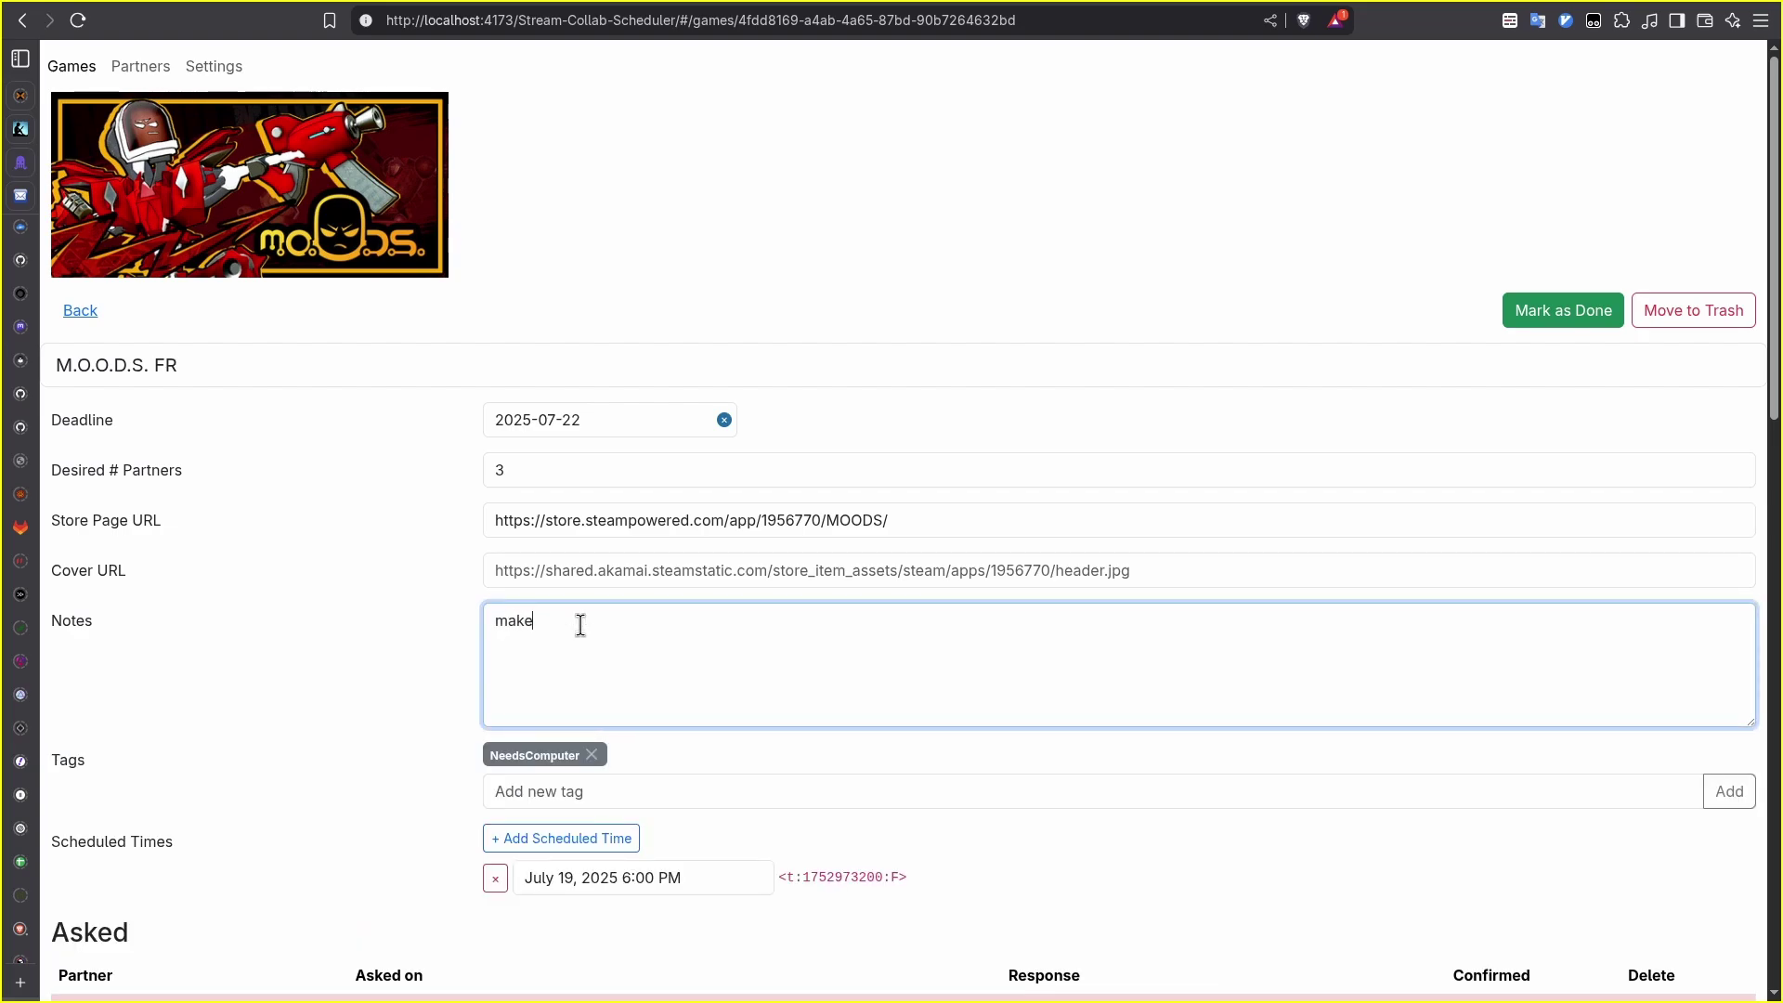
type(" sureto stream")
key("ctrl+a")
key("ctrl+Left")
key("ctrl+Left")
Replace the draft note of M.O.O.D.S. FR with the bullet "- maybe stream this on july 19th?".
key("ctrl+a")
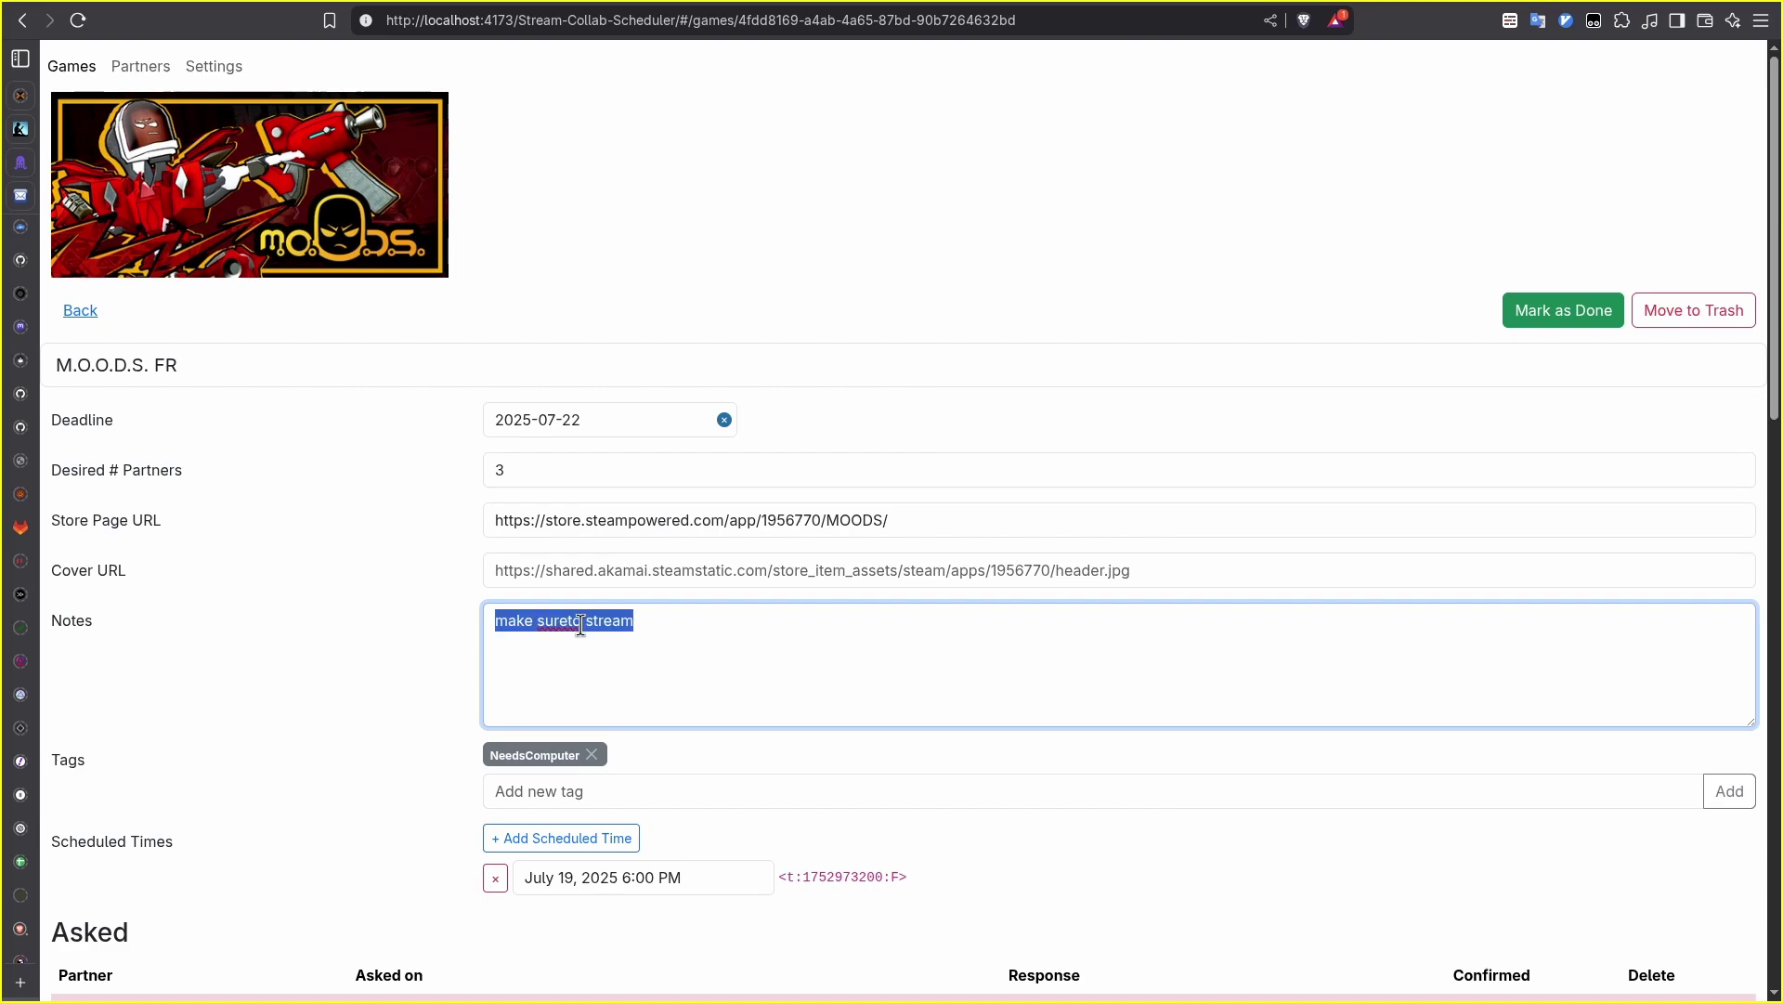
type("- maybe strea")
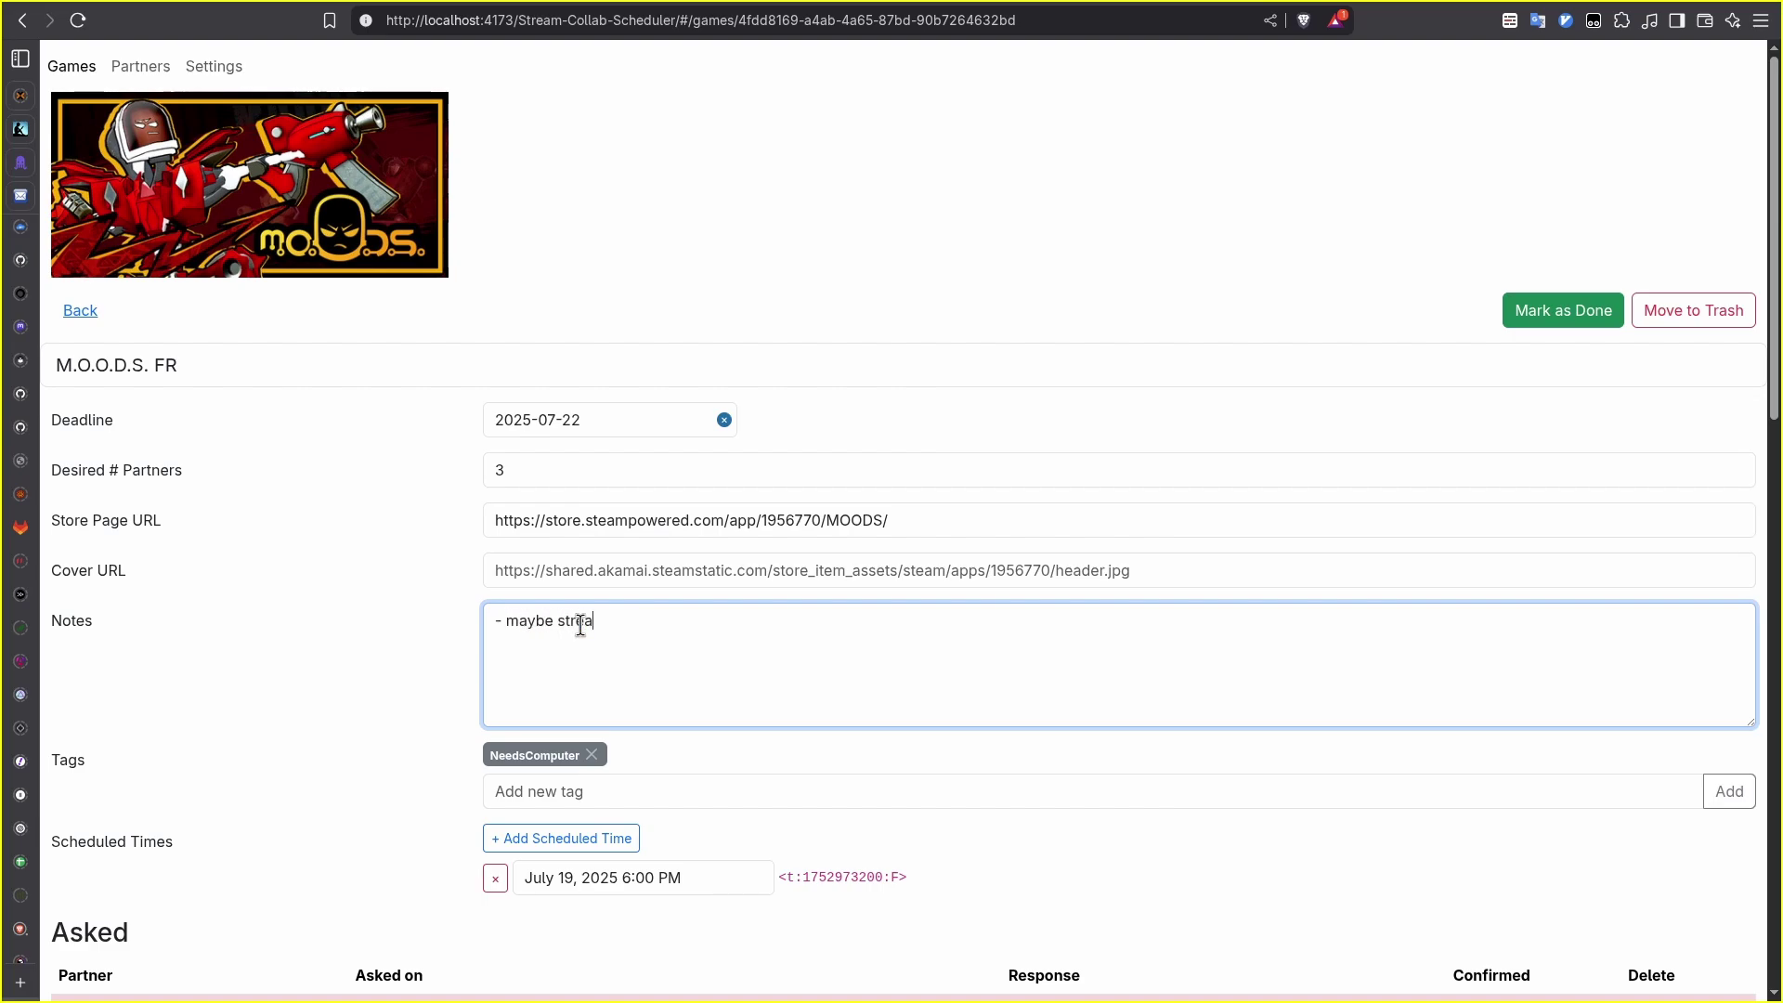
type("m this on july 19th?")
left_click(406, 672)
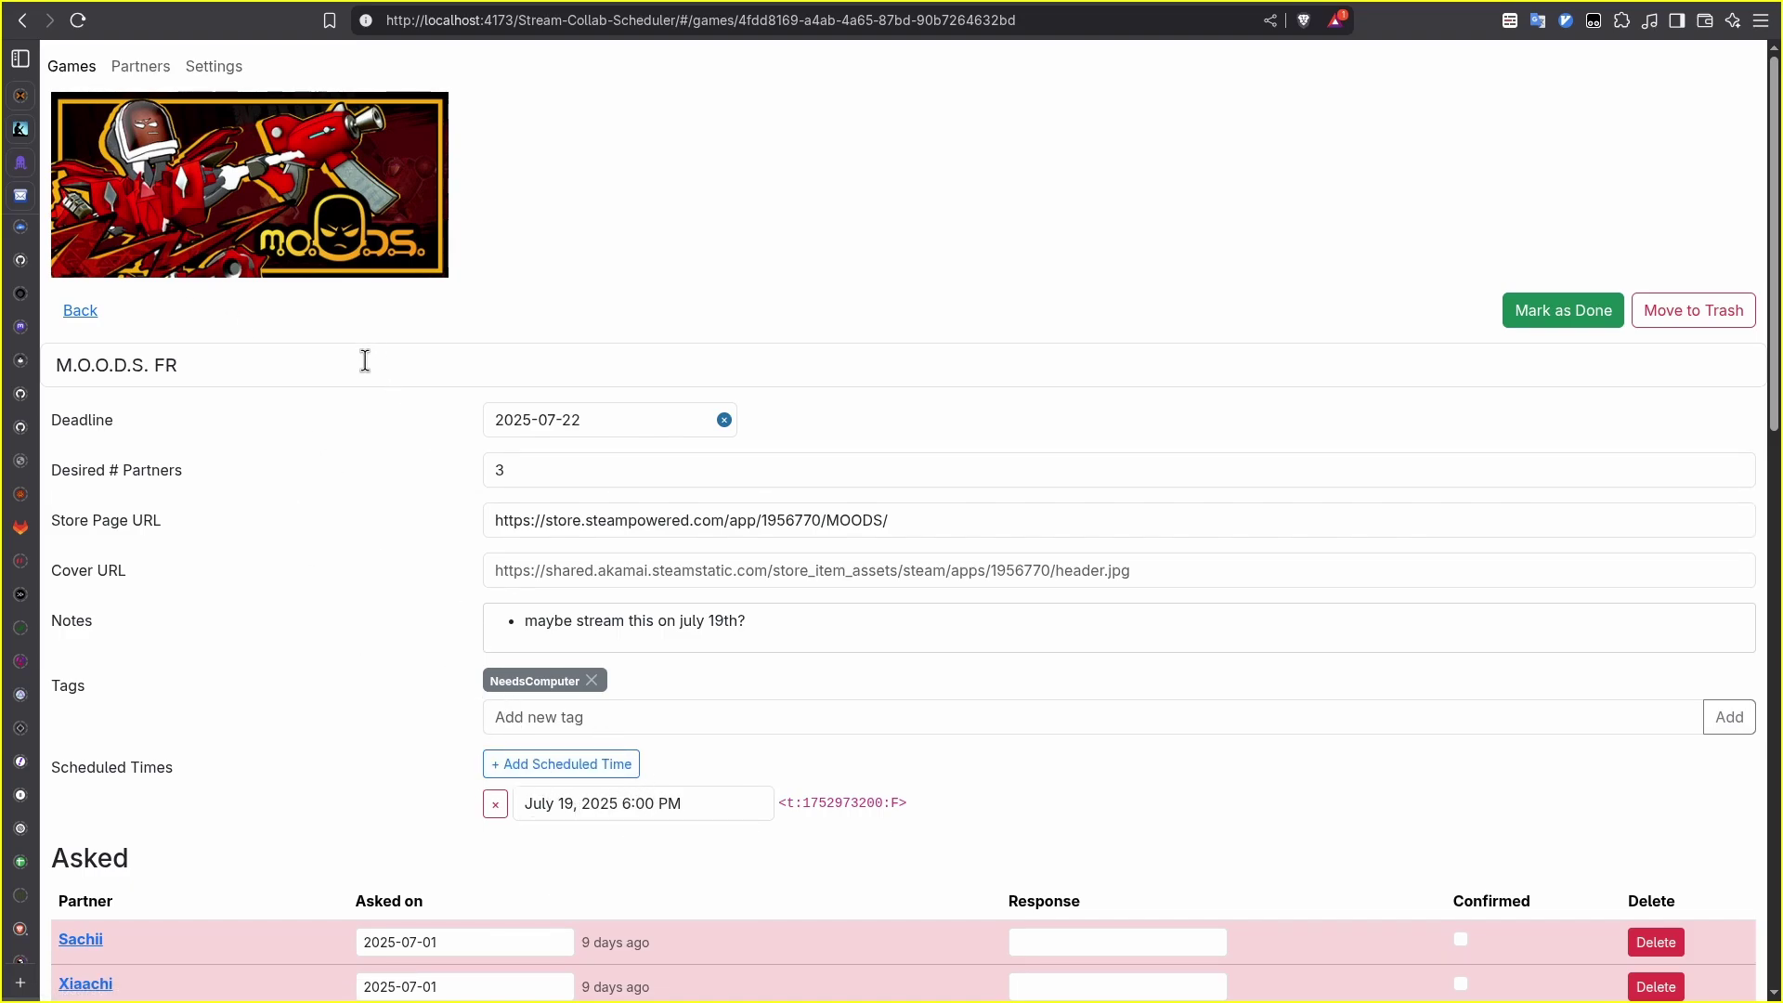
Return to the games list and examine the deadline and scheduled date of Dreadline: Net quota.
left_click(73, 66)
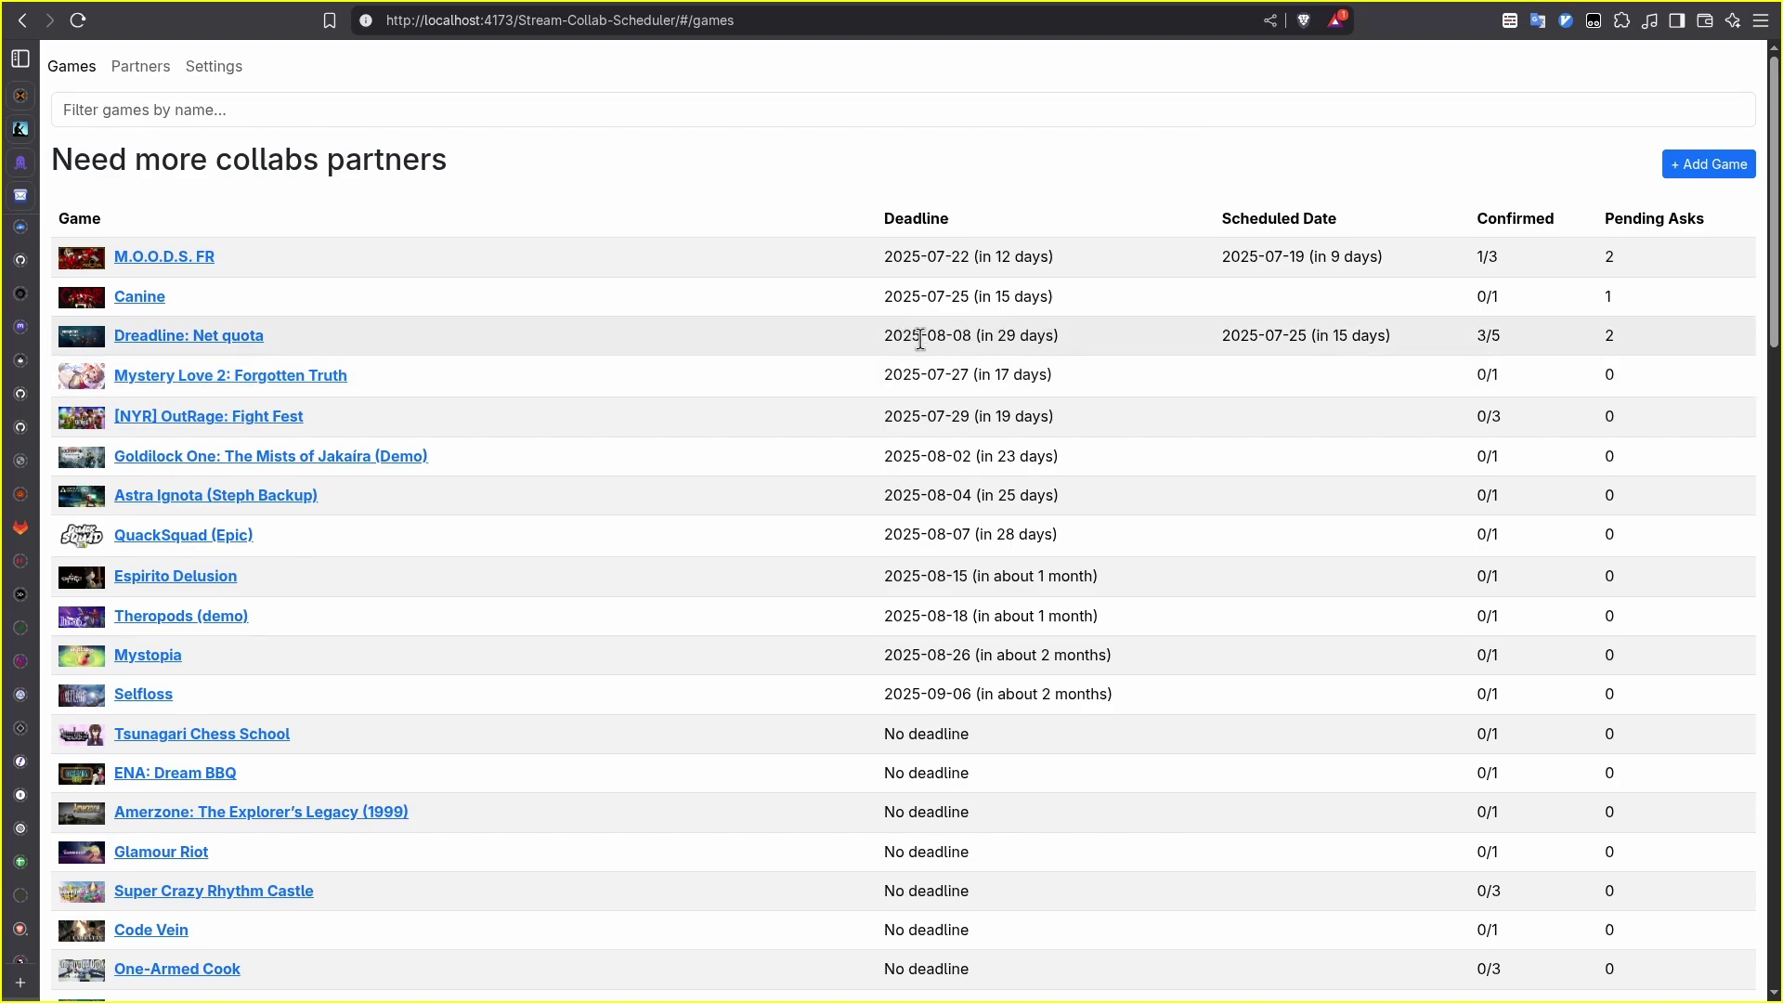
left_click_drag(982, 335, 1046, 338)
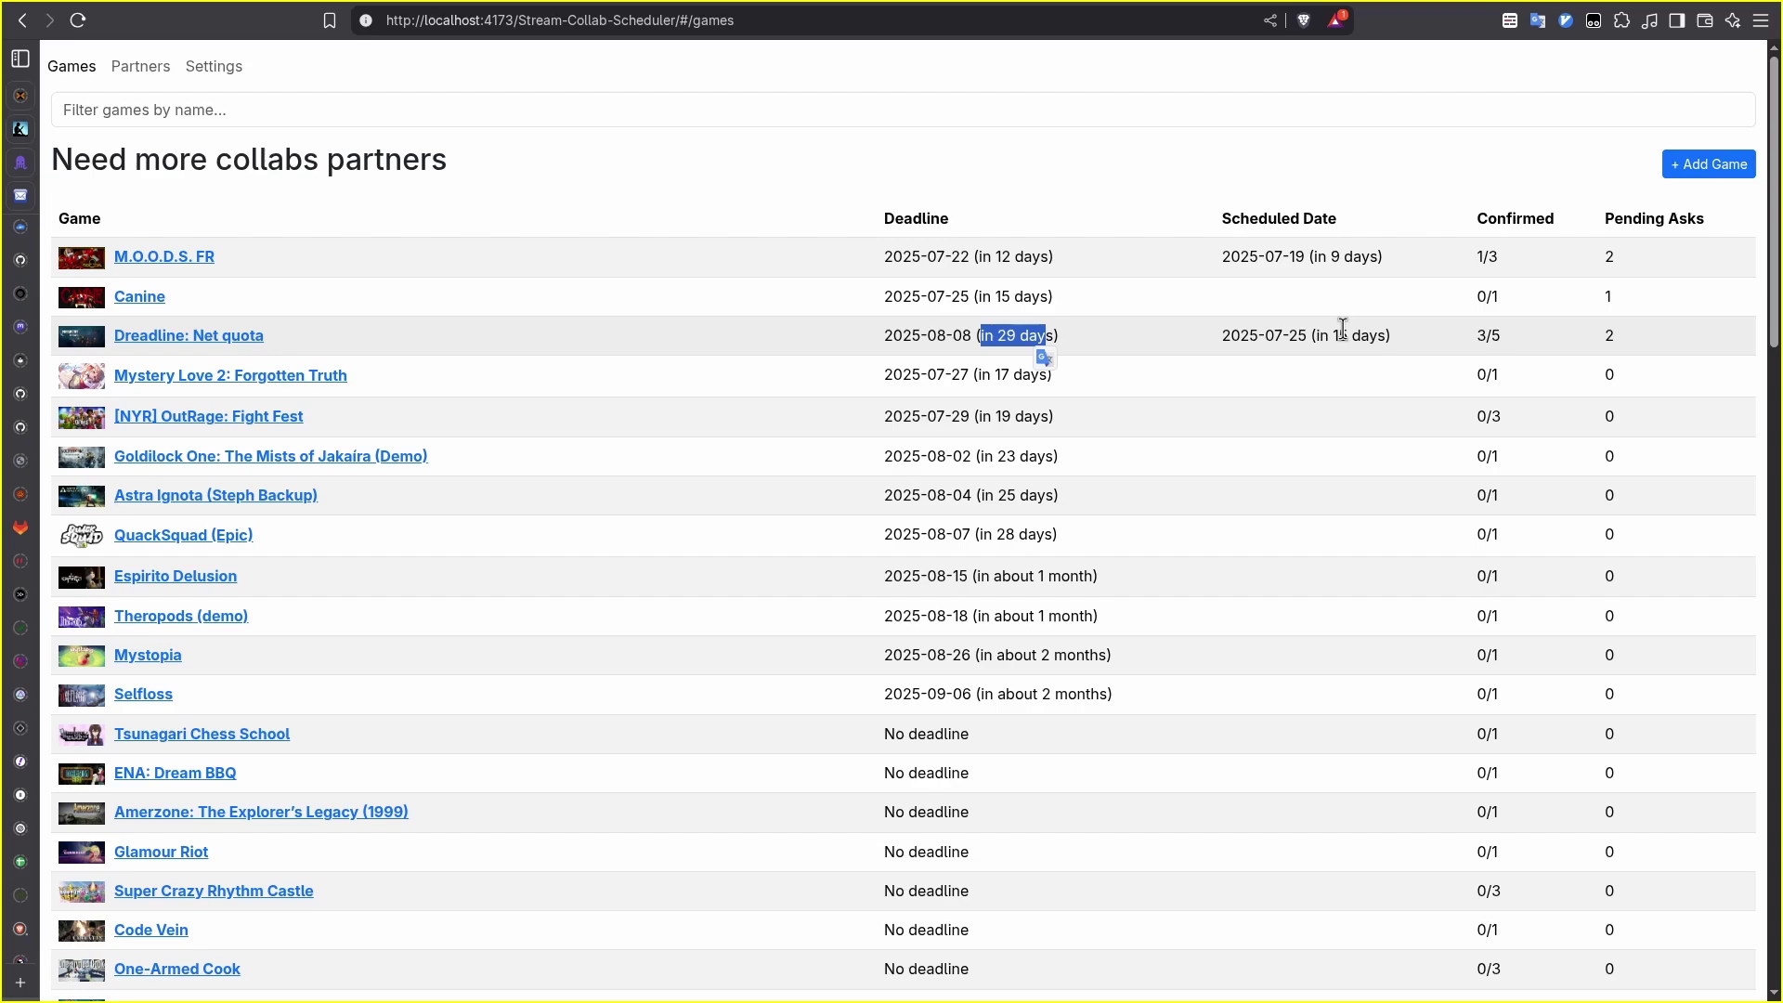
left_click(1286, 340)
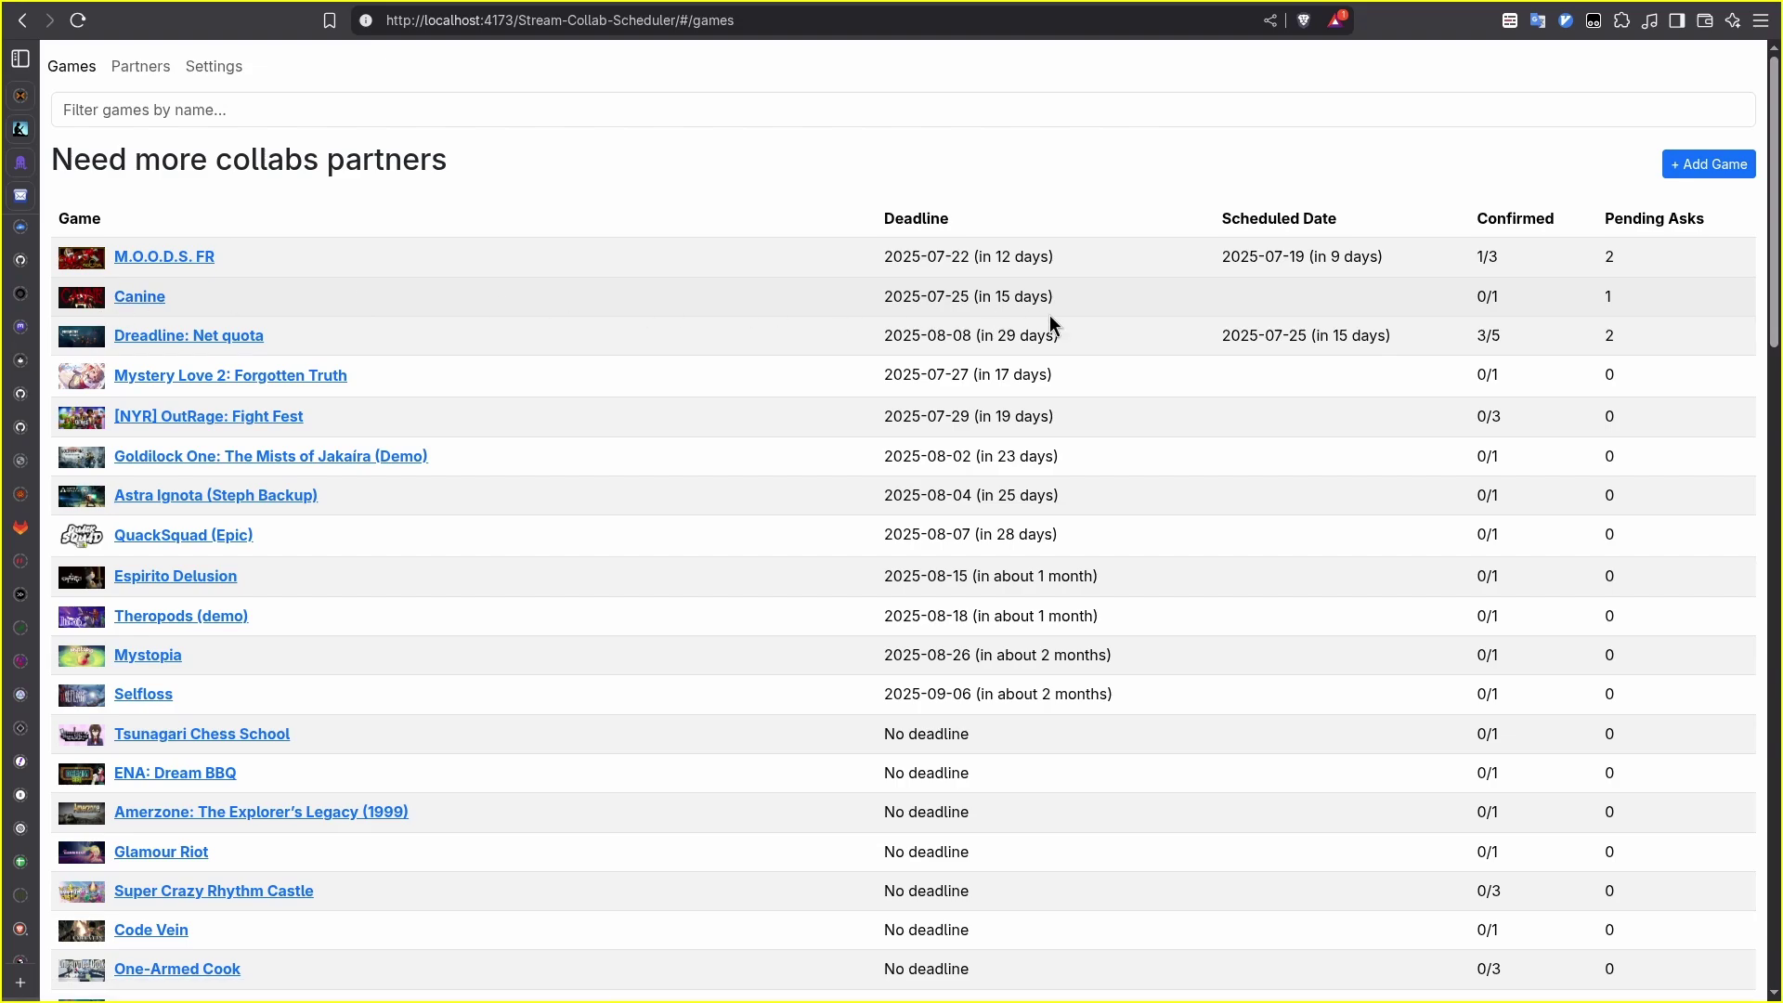
Open the game Canine and add a scheduled time dated July 15, 2025.
left_click(156, 299)
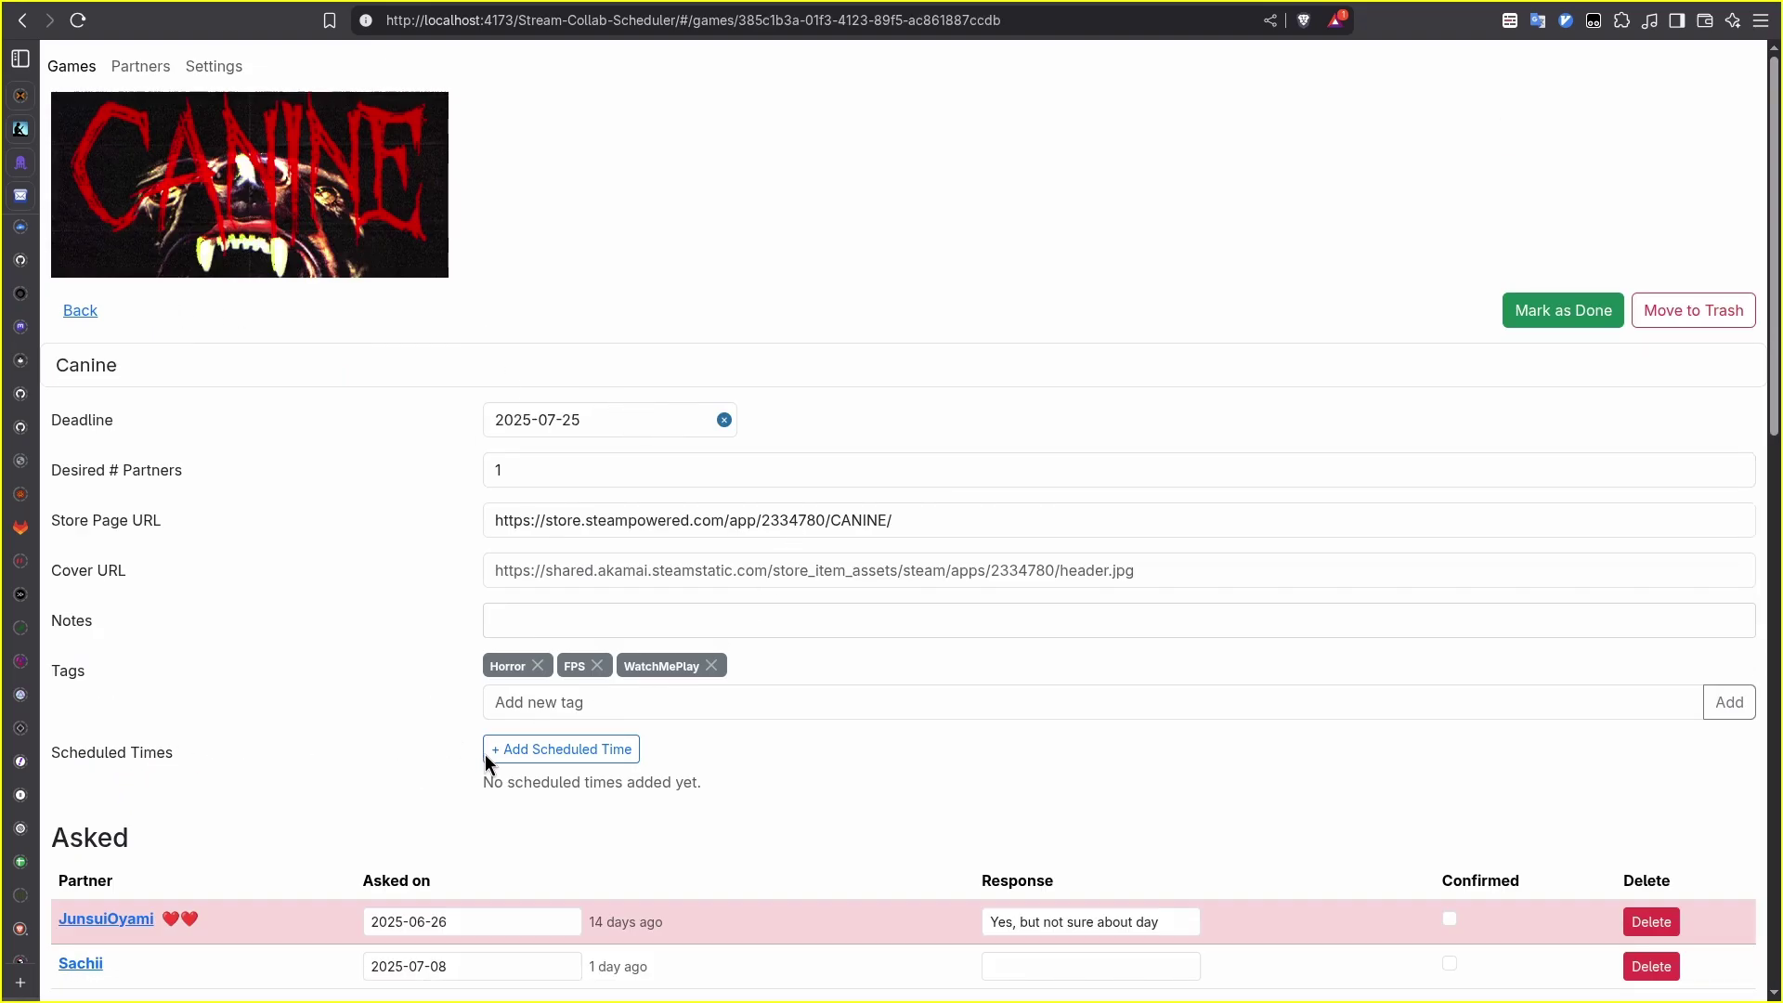
scroll(585, 785, "down", 2)
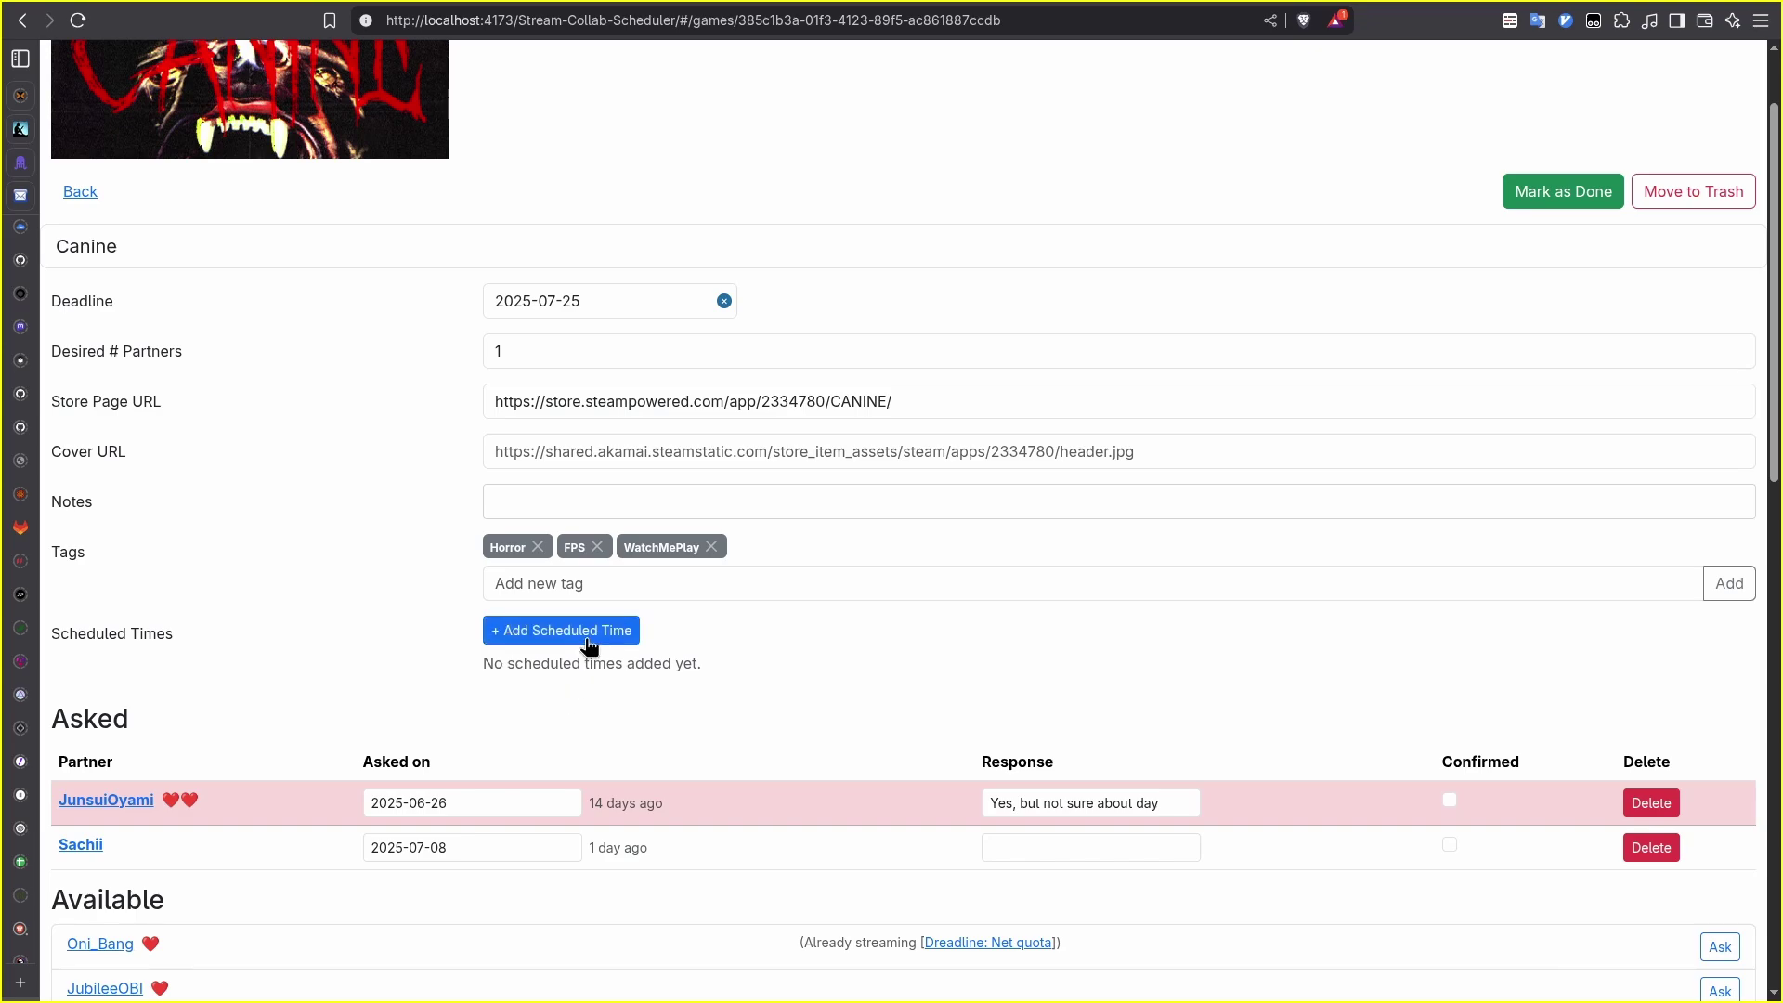
left_click(587, 632)
left_click(576, 669)
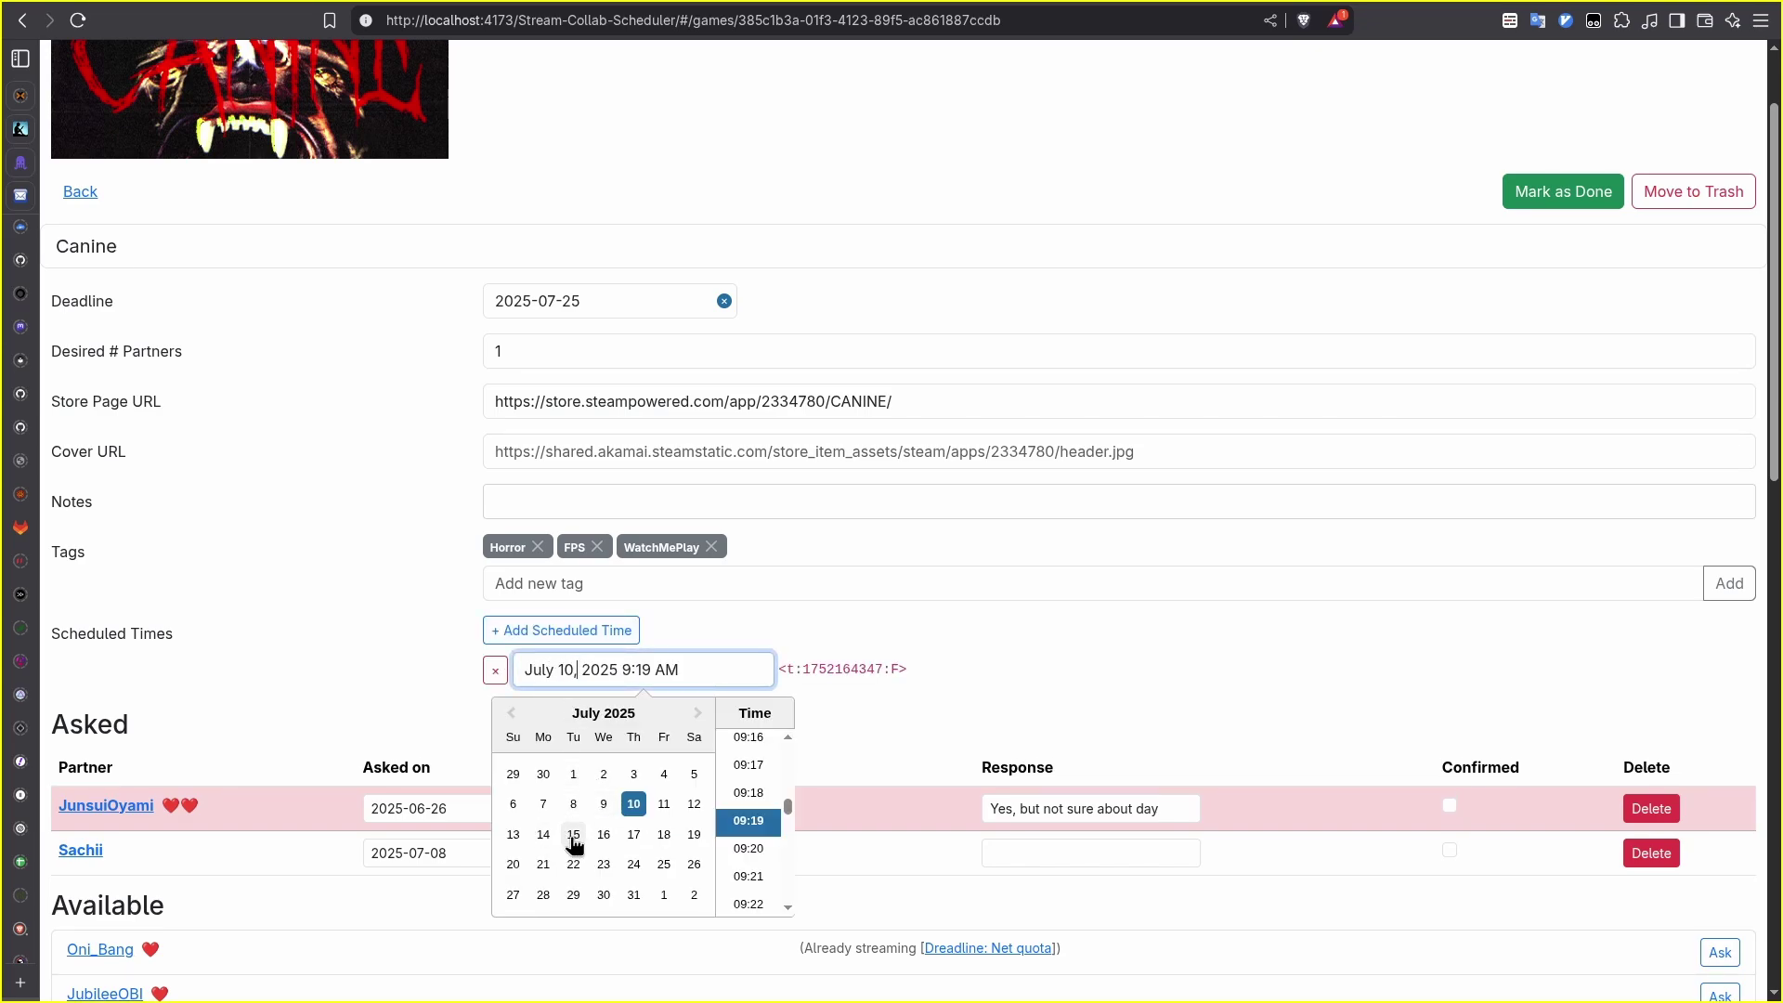
left_click(572, 835)
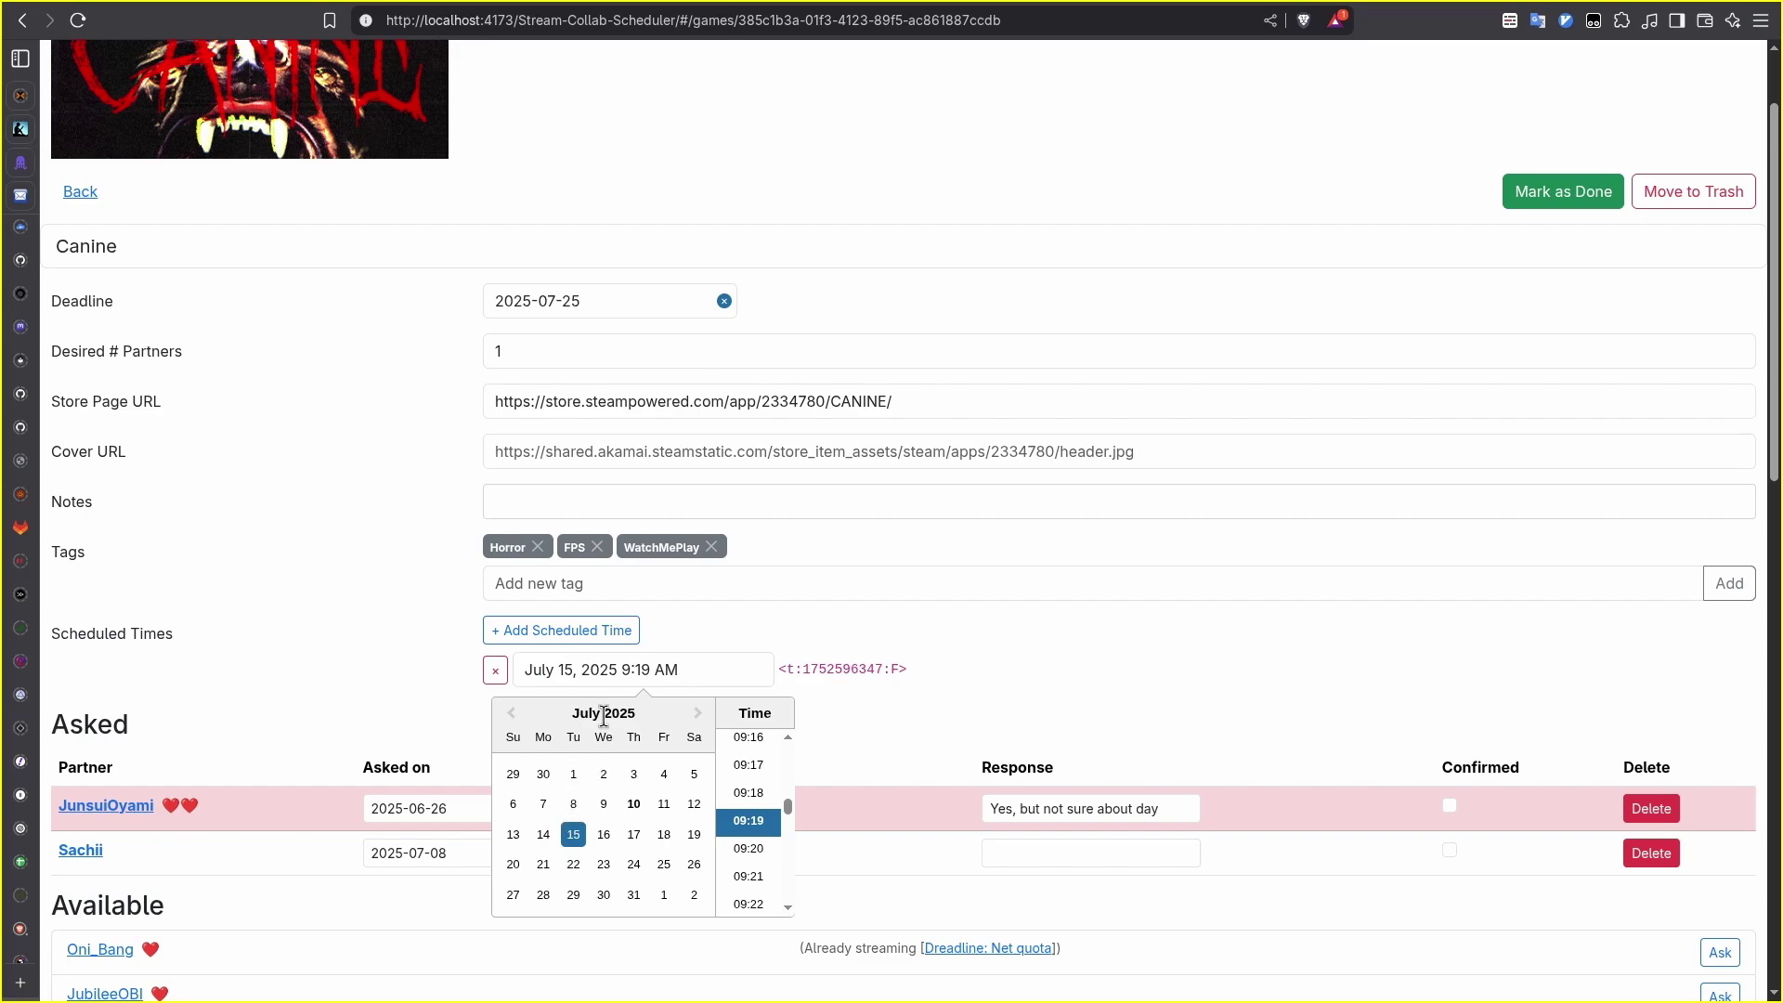
Set the time of Canine's July 15 scheduled entry to 6:00 PM.
left_click(621, 669)
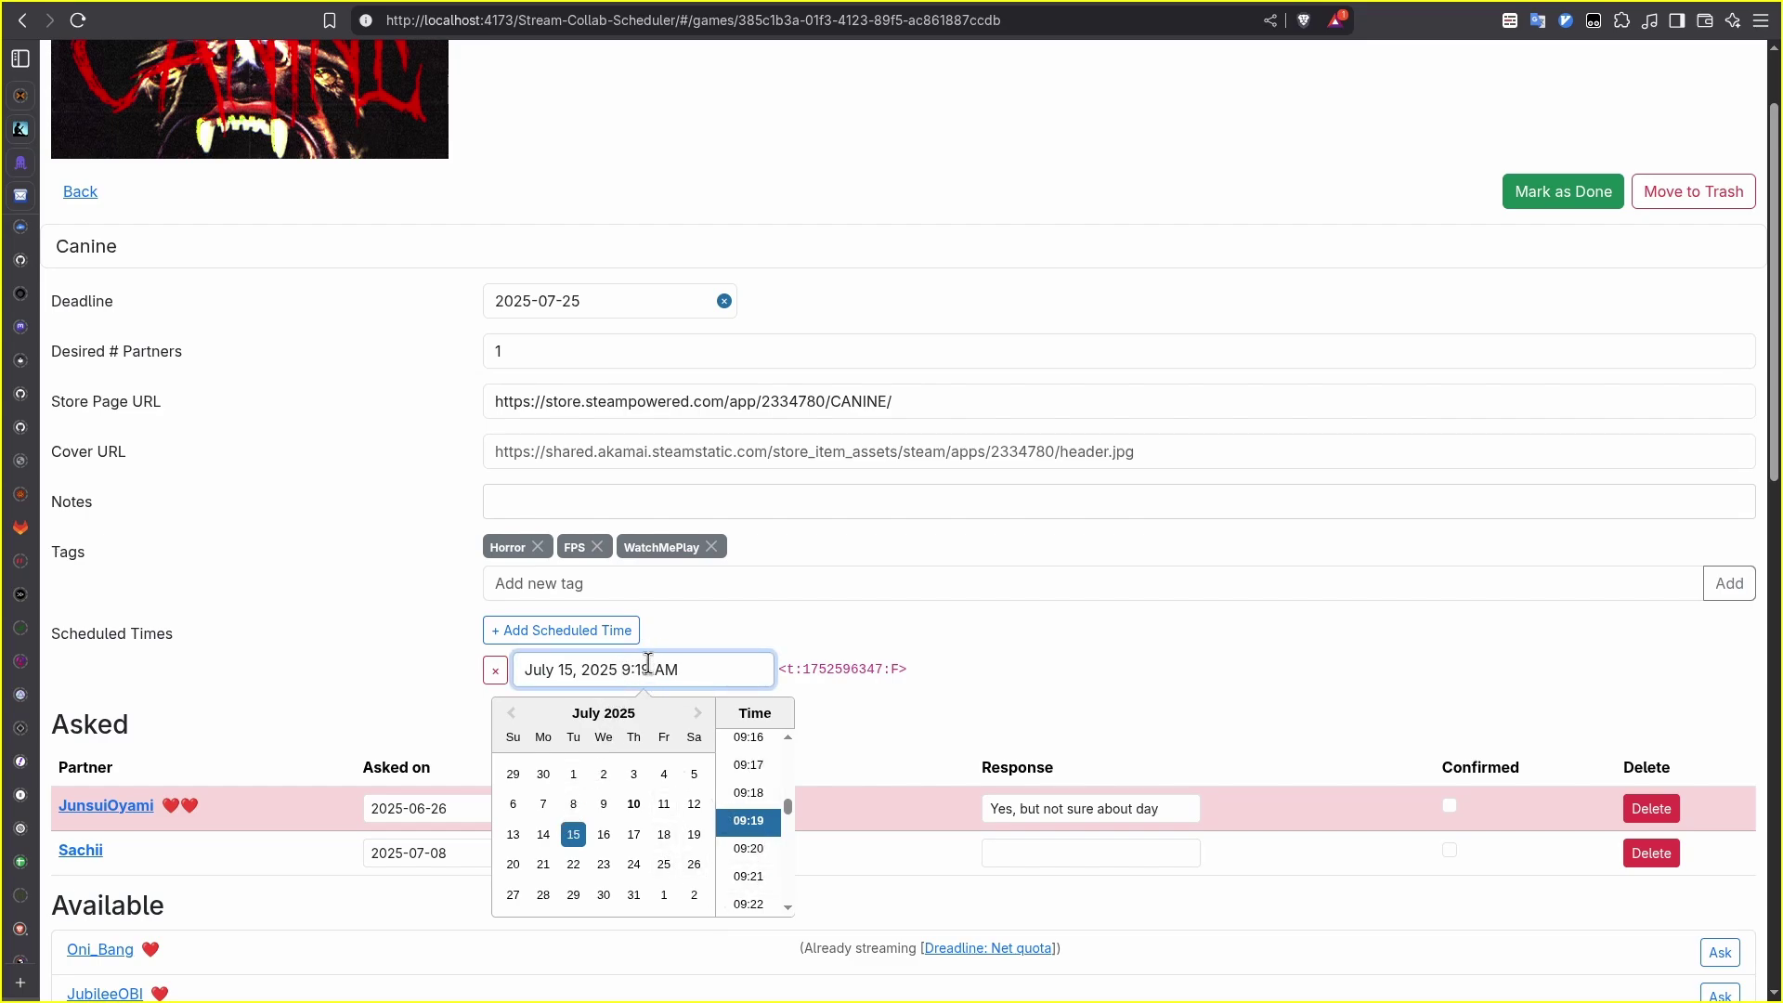
key("Delete")
type("6")
key("Right")
key("Delete")
key("Delete")
type("00")
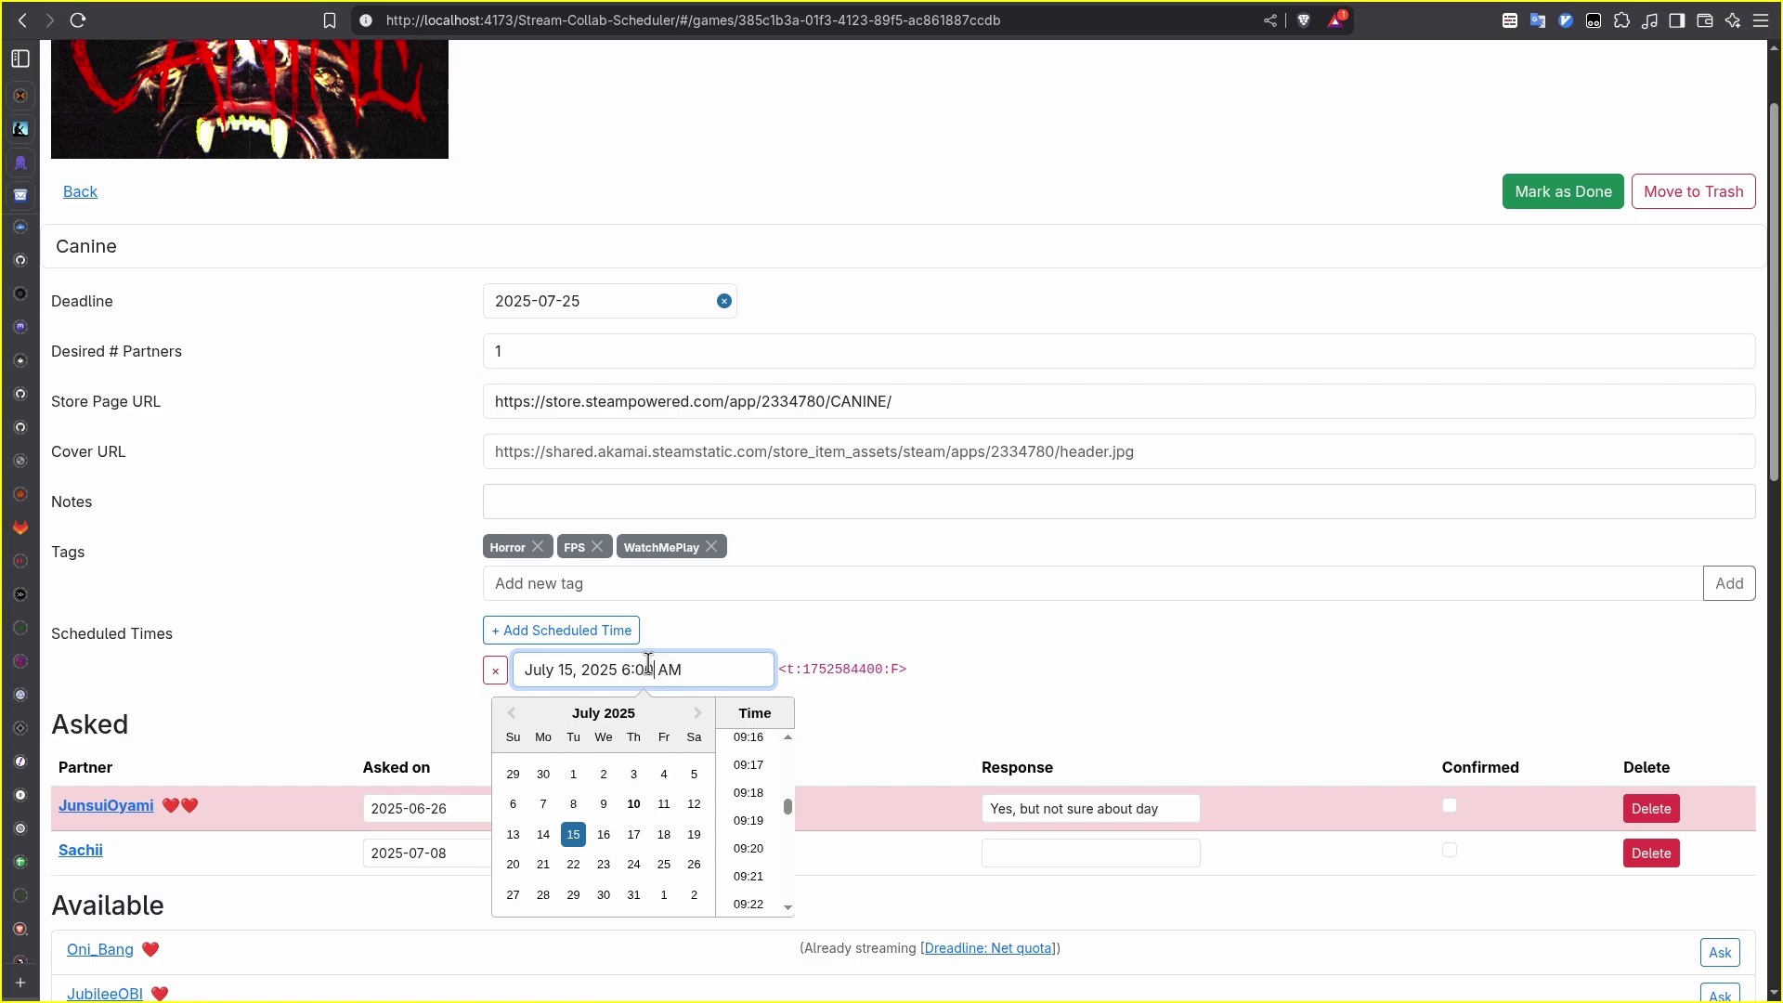
key("Right")
key("Right")
key("BackSpace")
type("P")
left_click(865, 660)
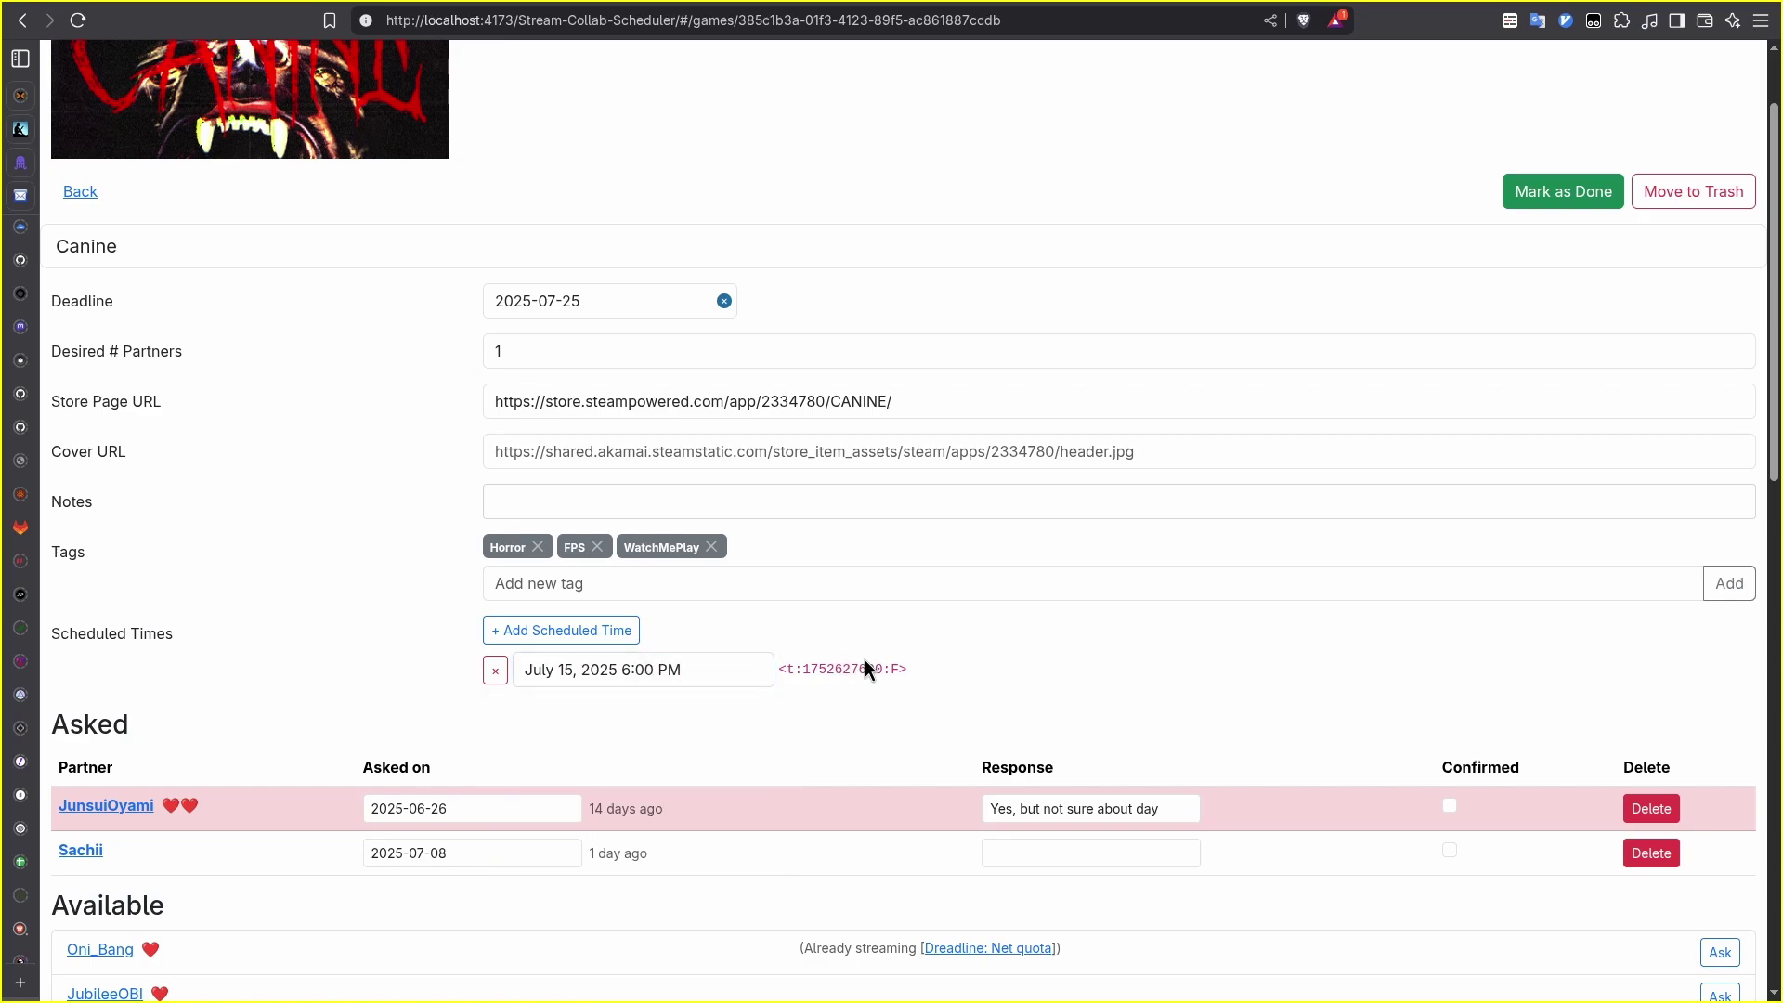
Examine the timestamp code of the scheduled time and the schedule conflict marks among the available partners.
left_click_drag(778, 667, 938, 668)
left_click(848, 648)
scroll(858, 615, "down", 2)
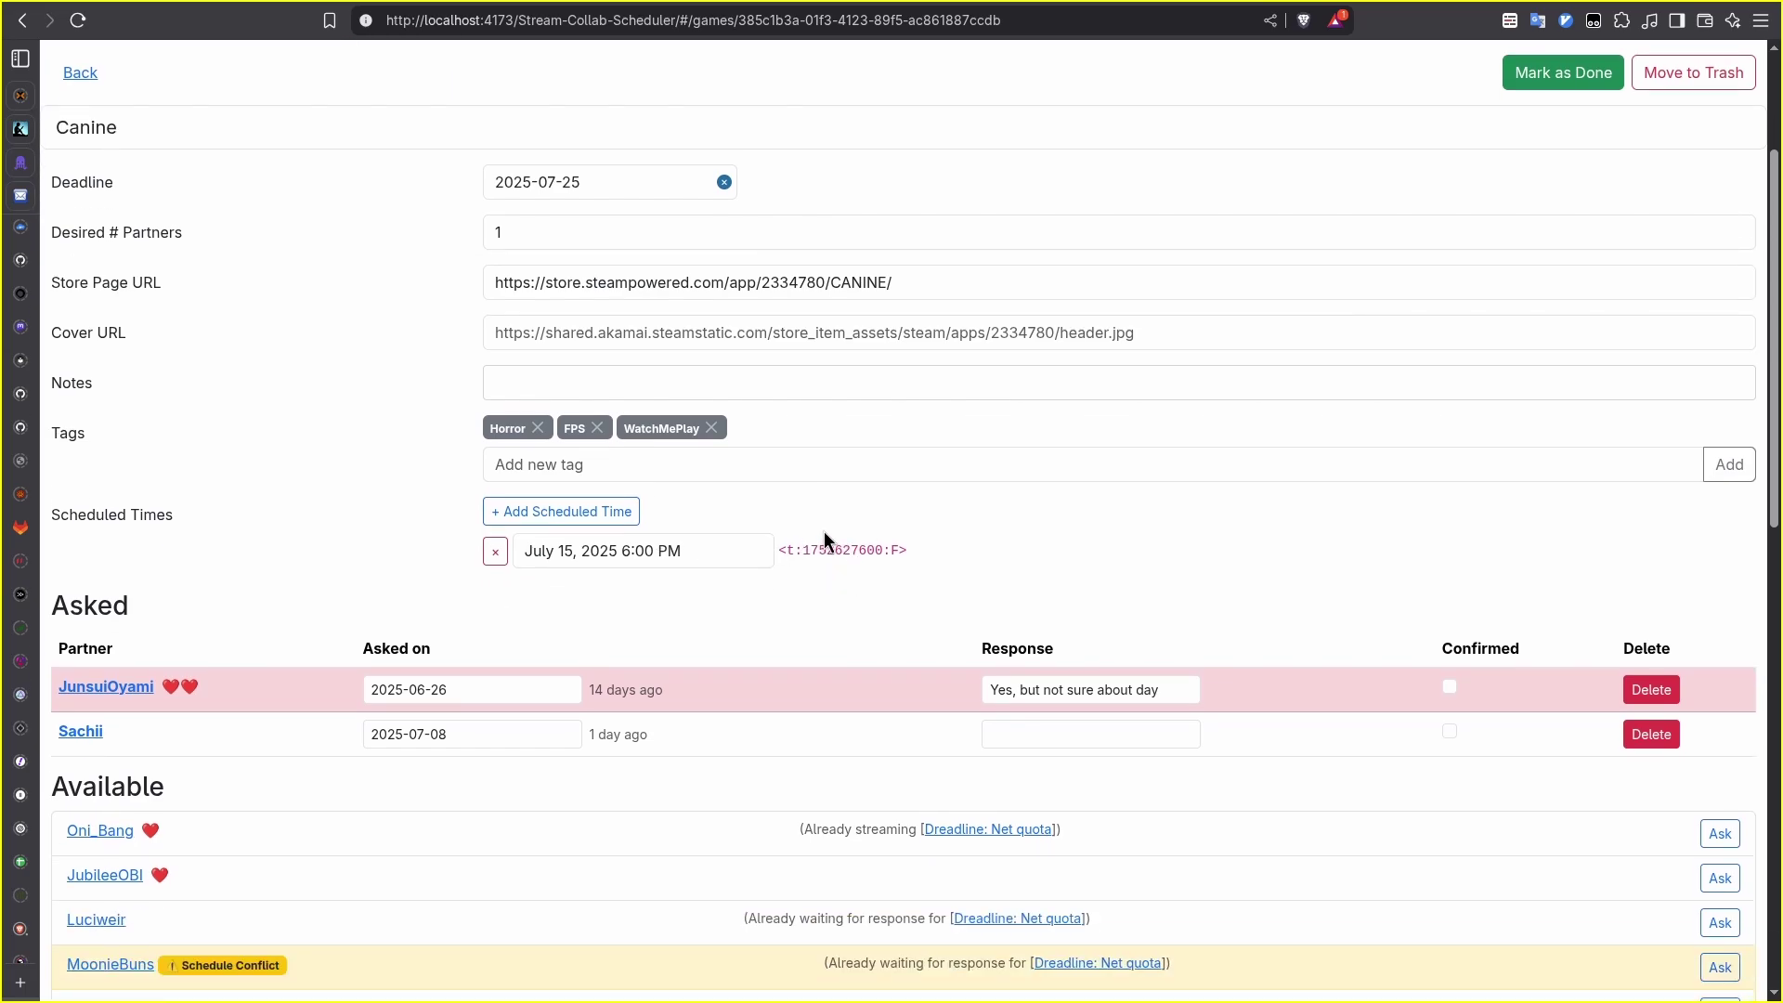
scroll(823, 537, "up", 1)
scroll(823, 537, "down", 3)
scroll(446, 691, "down", 1)
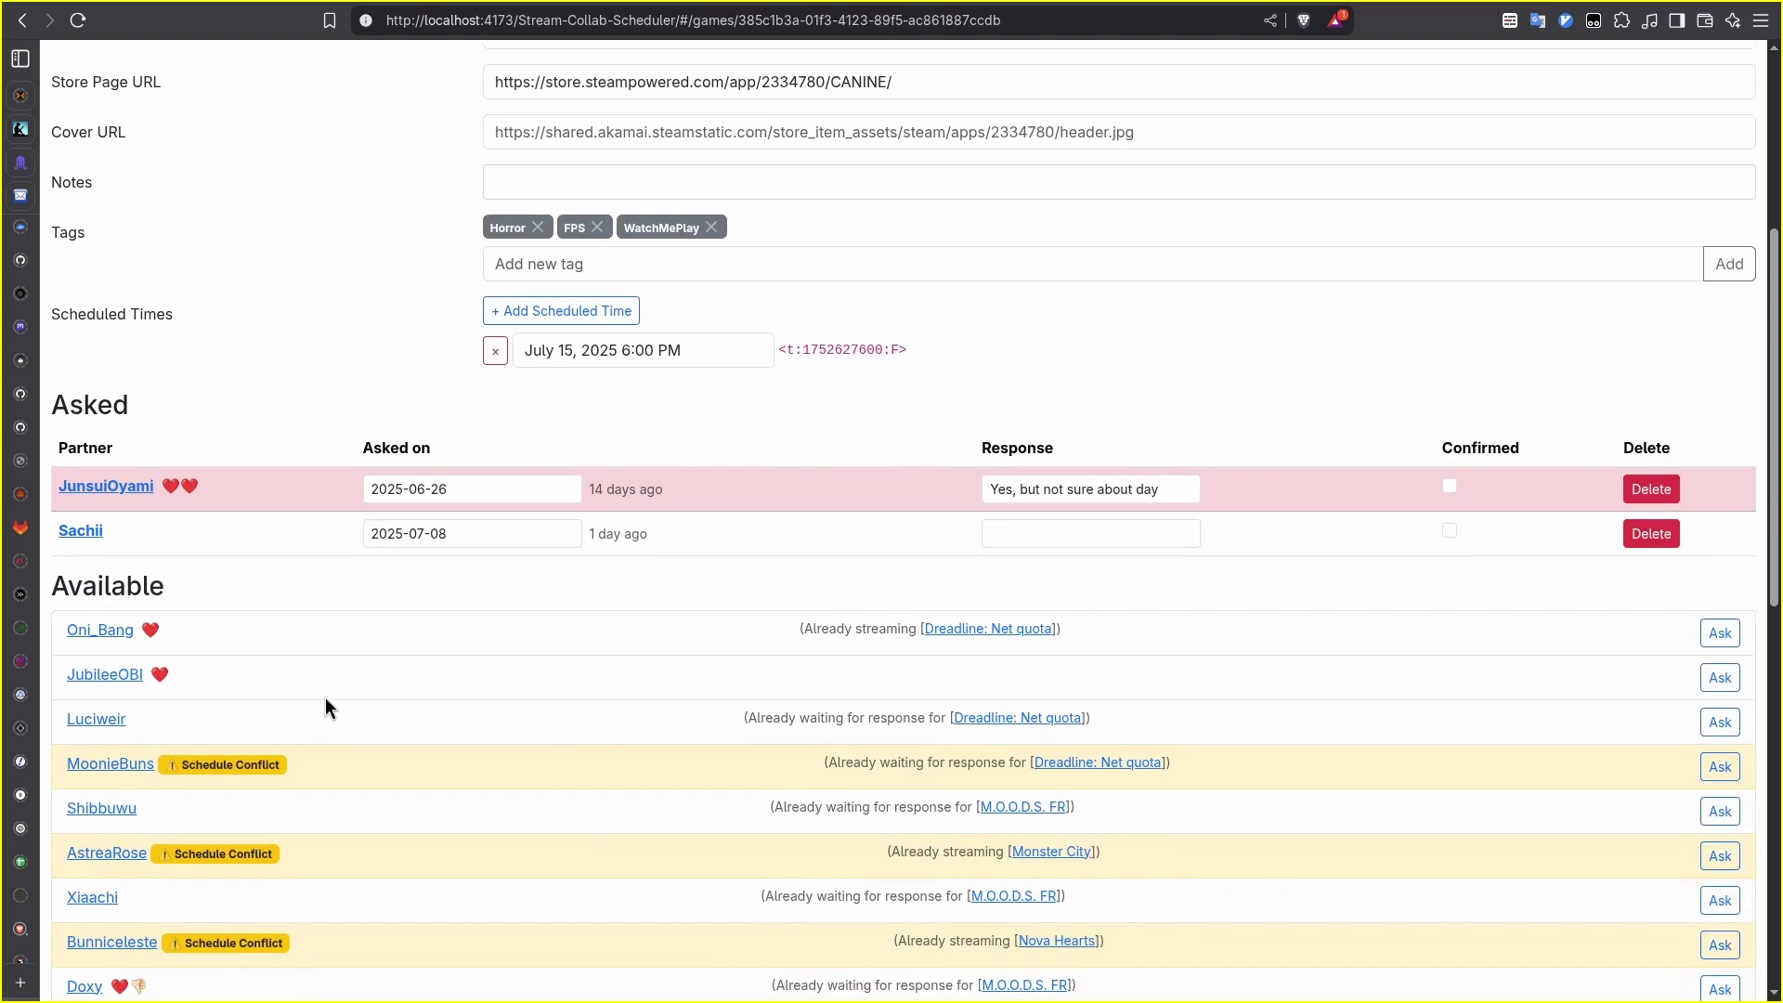
scroll(253, 811, "down", 2)
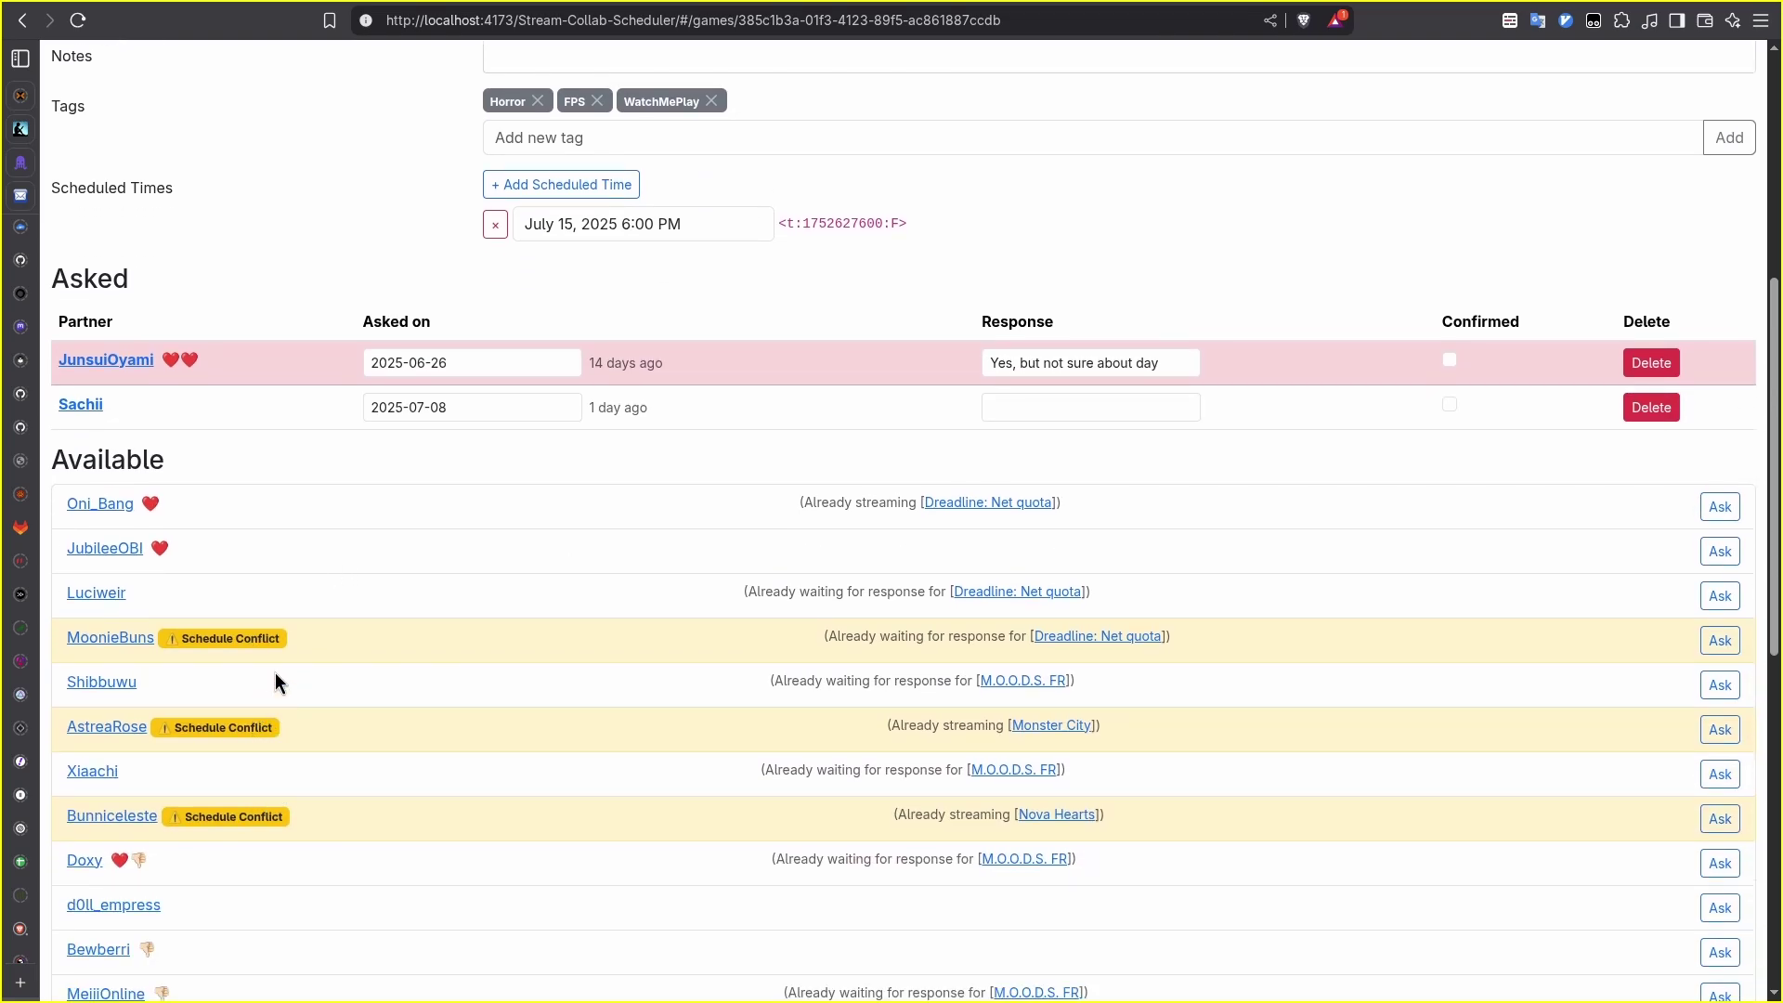
scroll(377, 634, "up", 2)
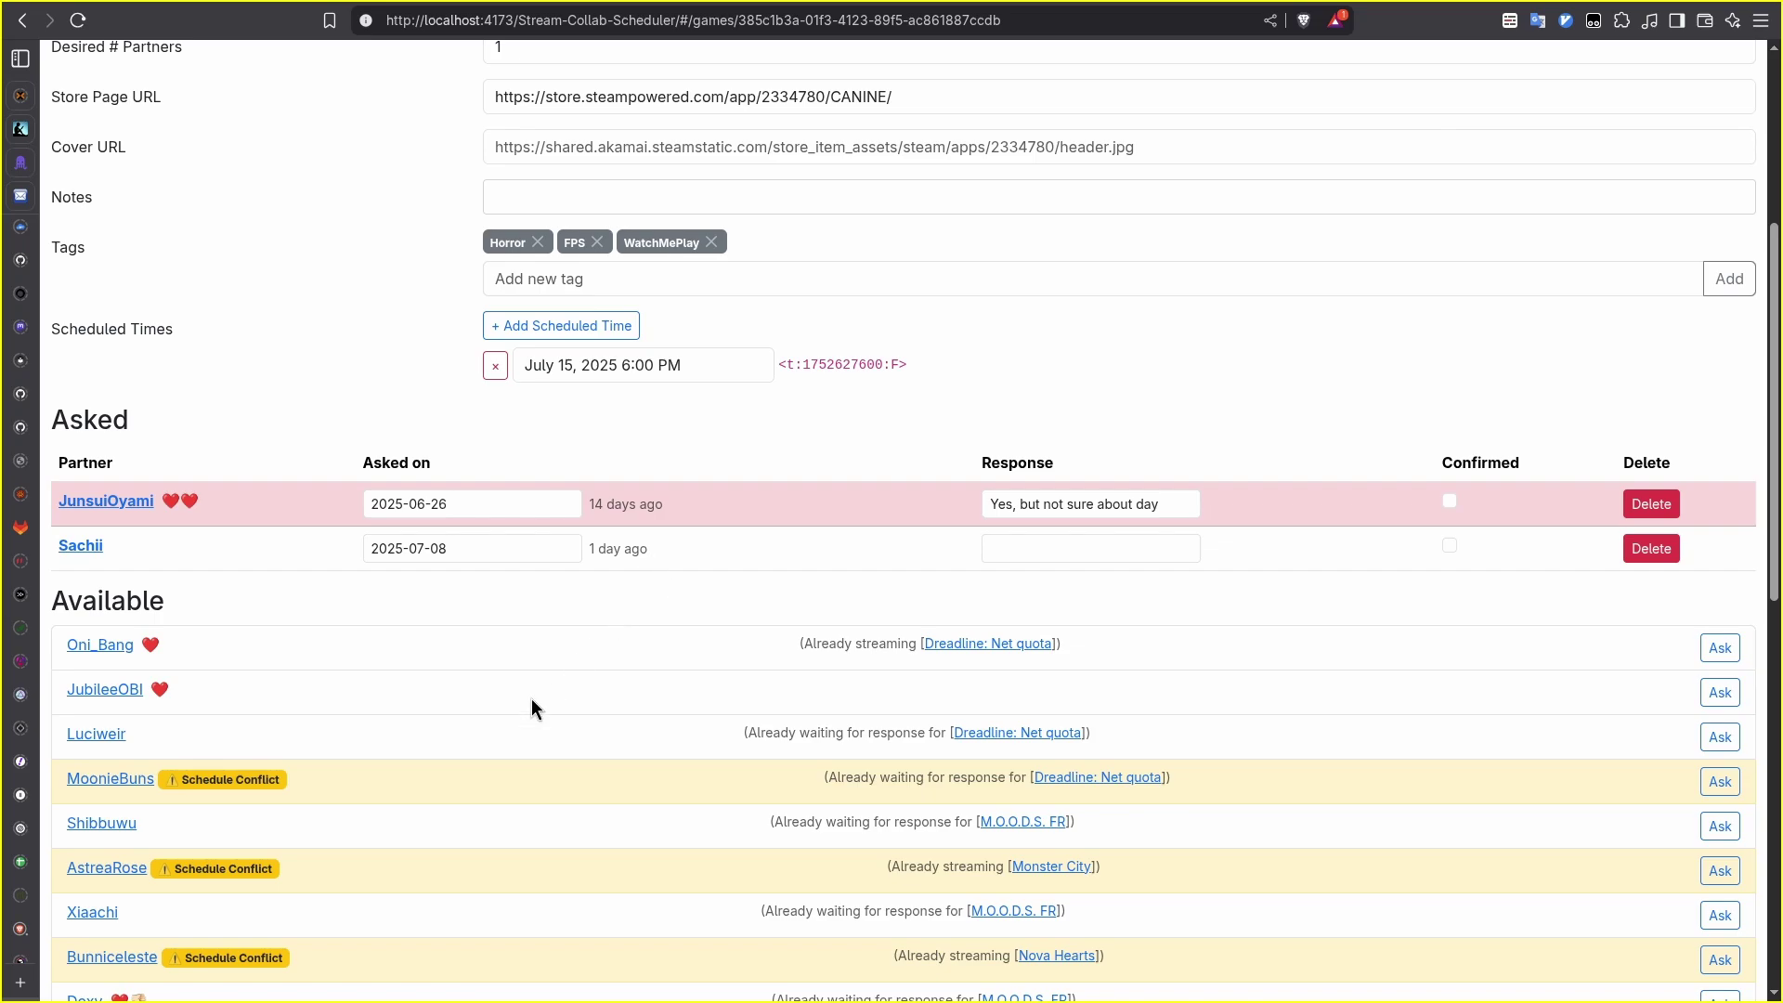
Add a second scheduled time to Canine for July 14, 2025 at 6:00 PM.
left_click(590, 330)
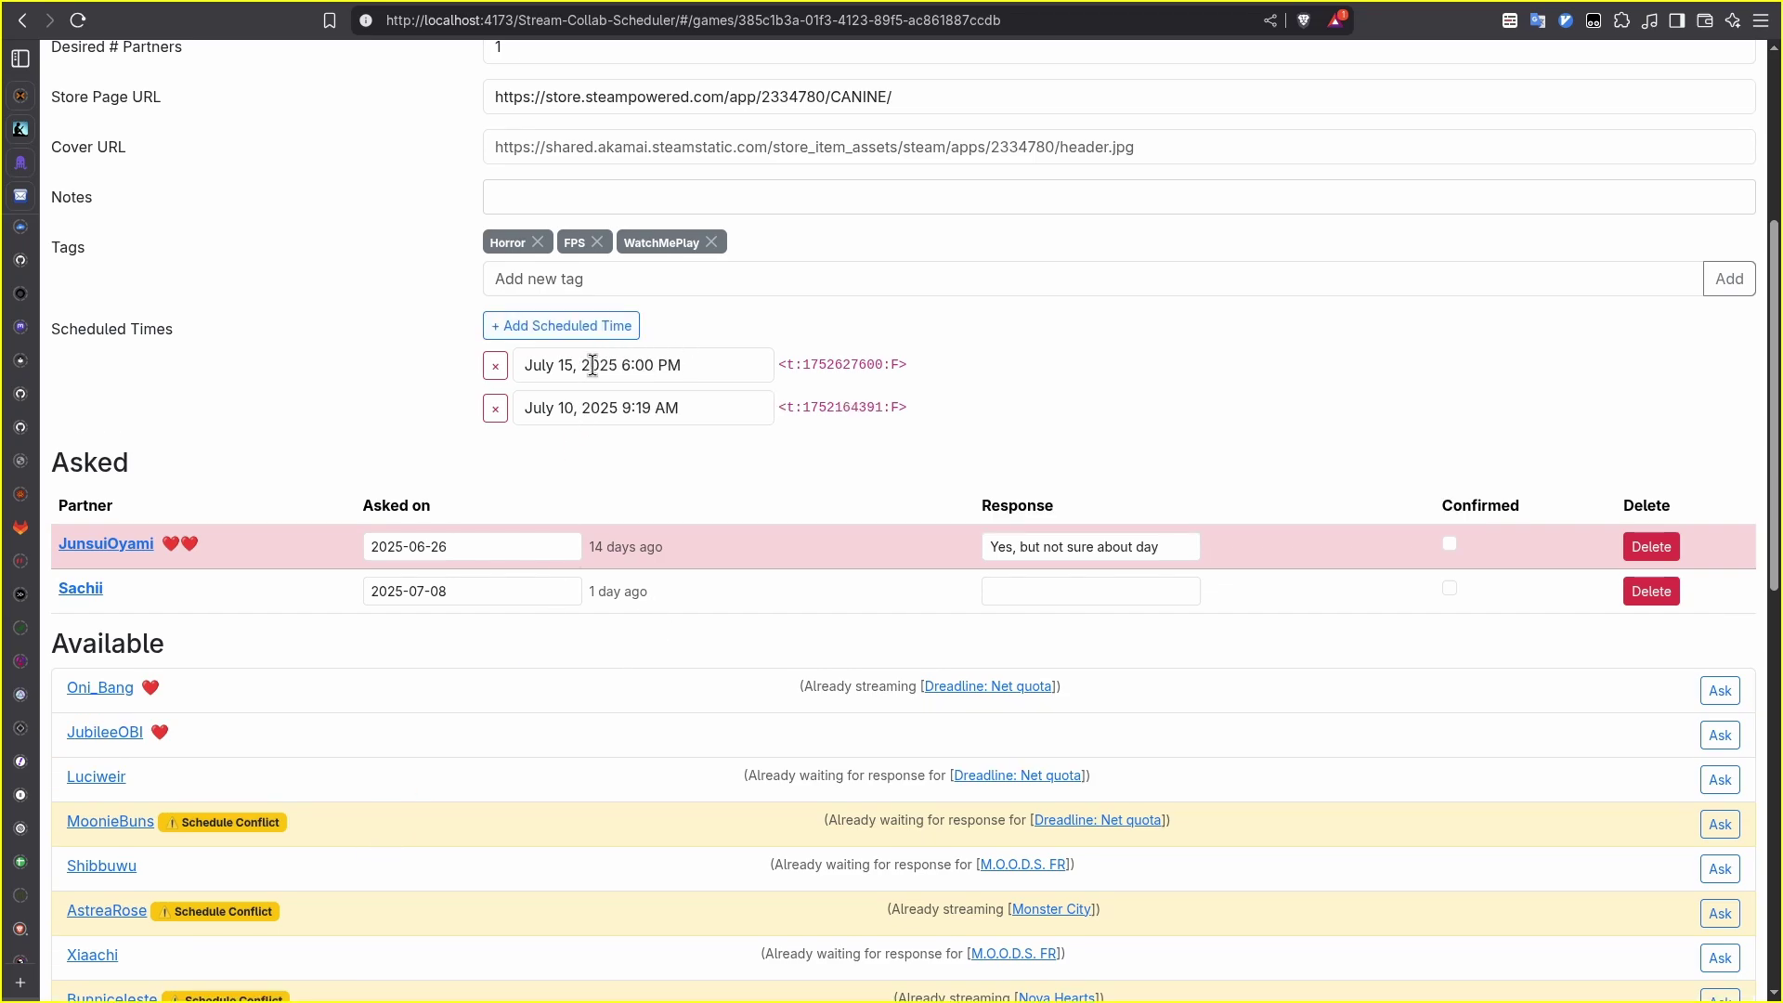
left_click(581, 404)
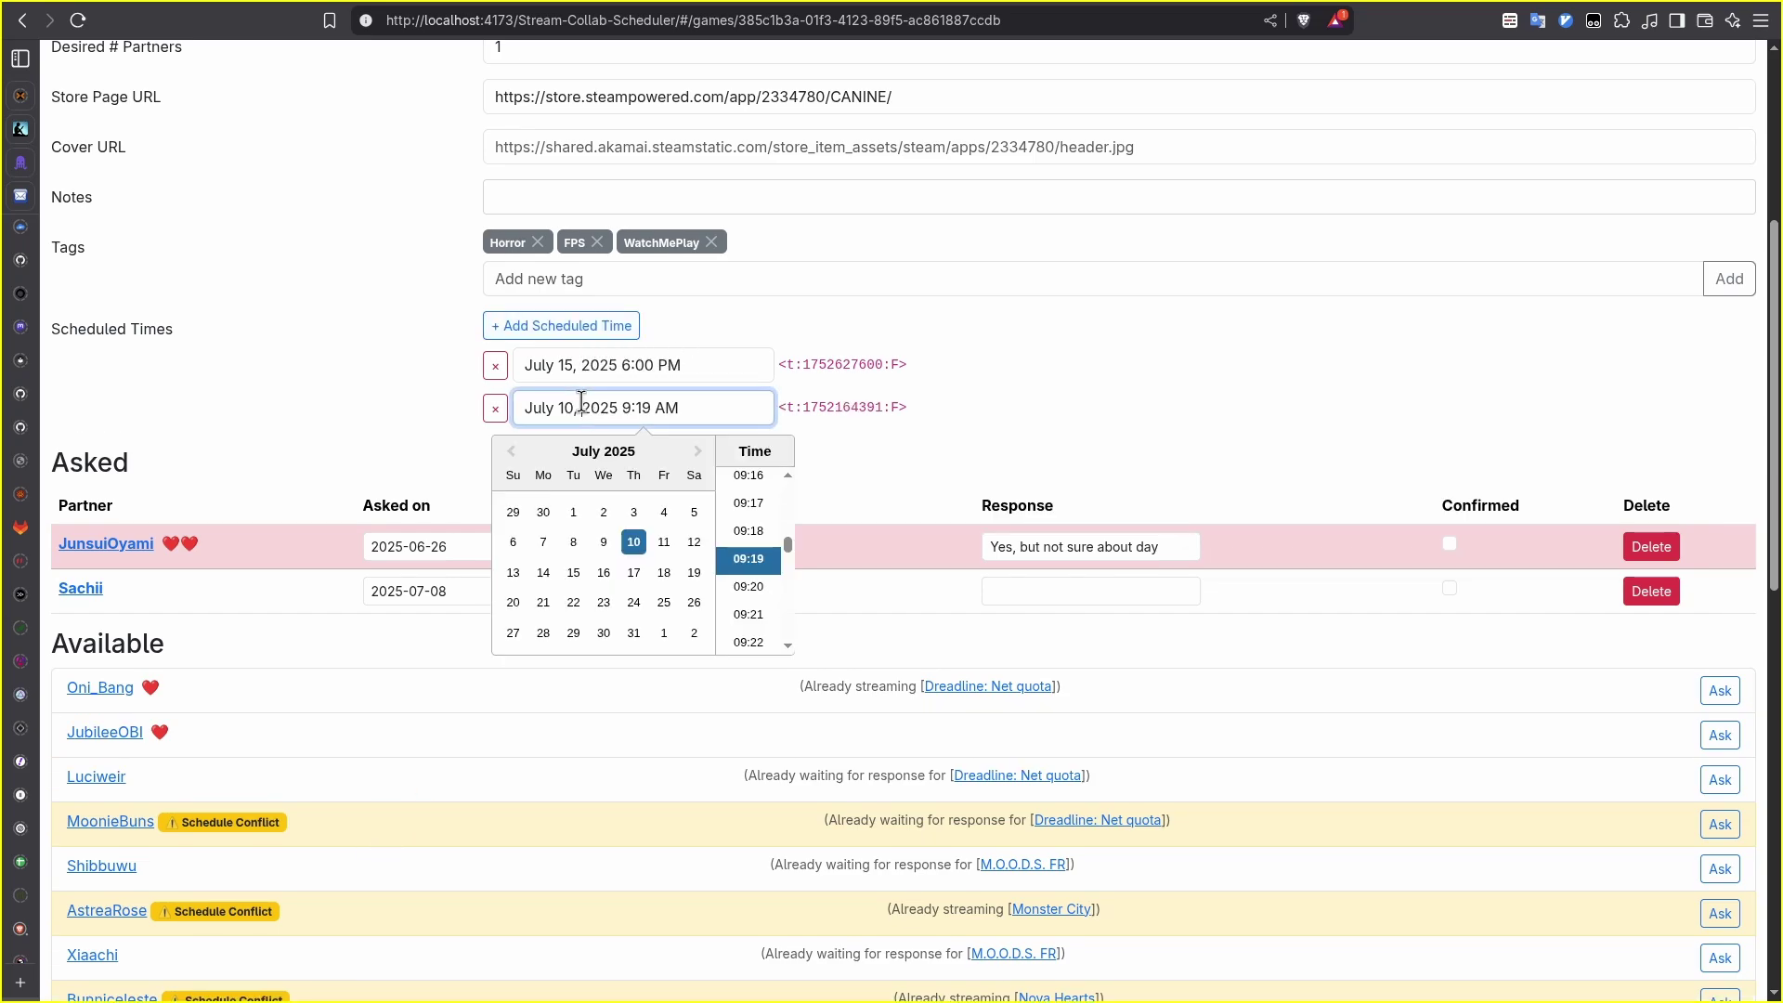
left_click(554, 578)
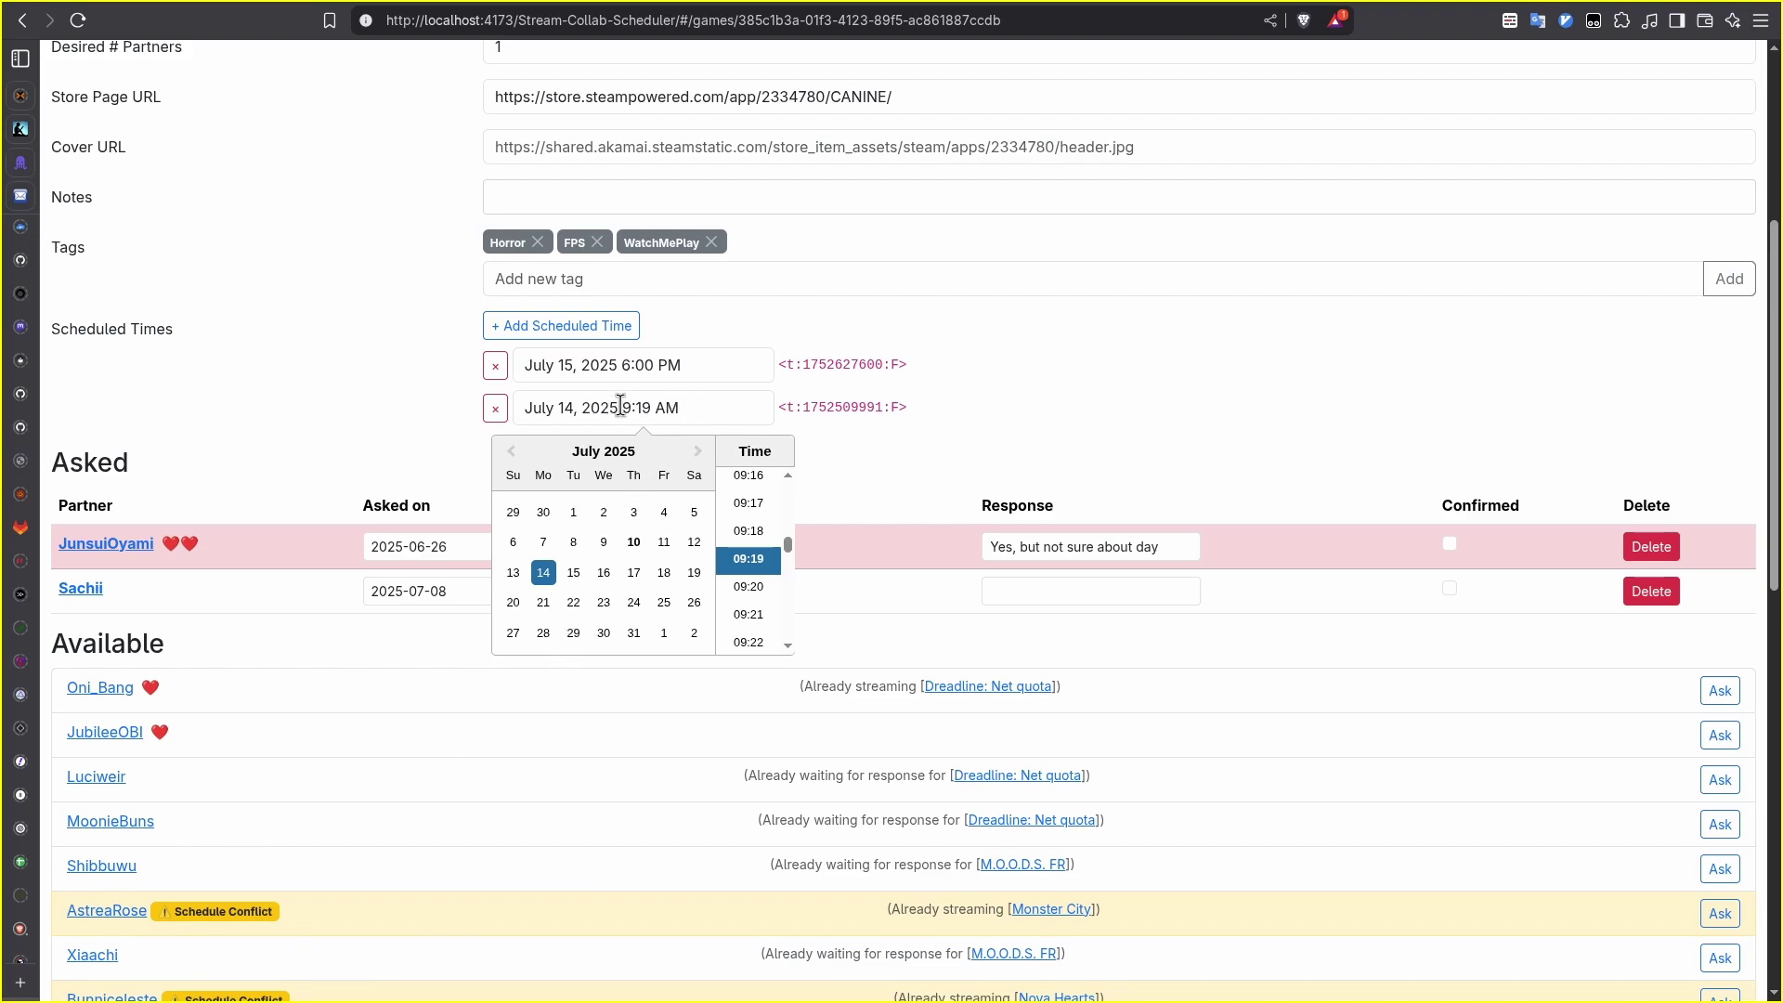
left_click_drag(622, 409, 641, 409)
type("6:0")
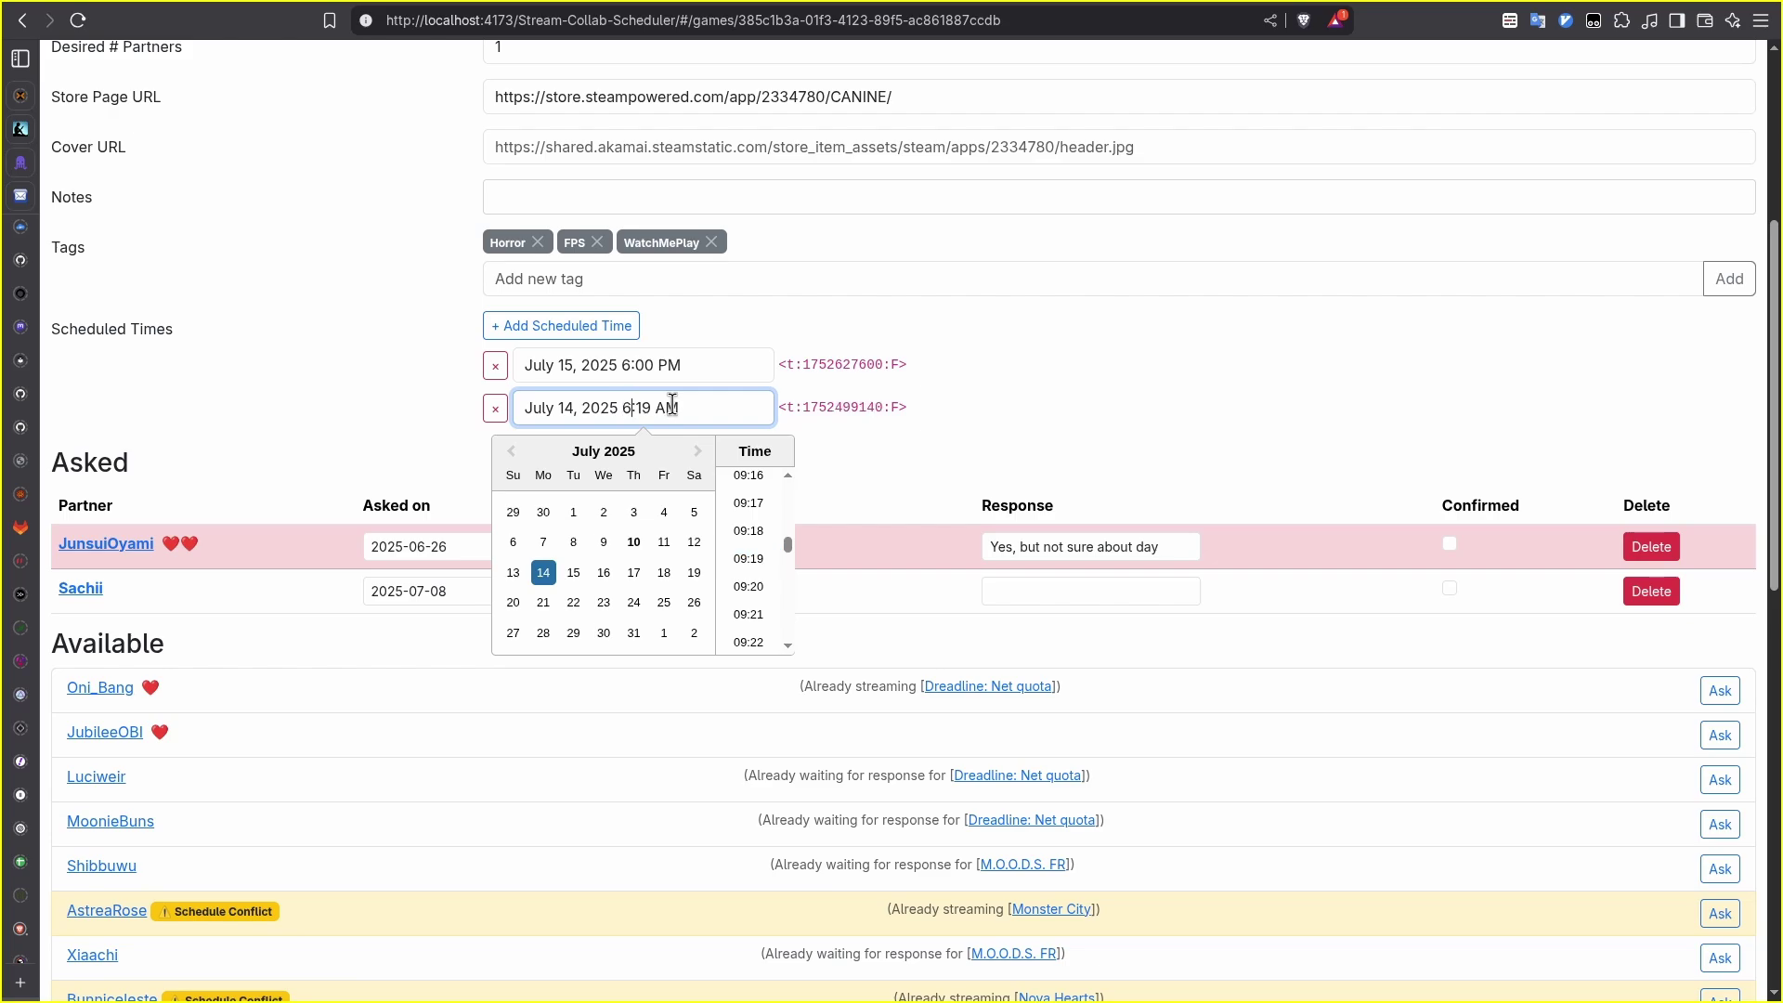
key("Delete")
type("0 P")
left_click(961, 385)
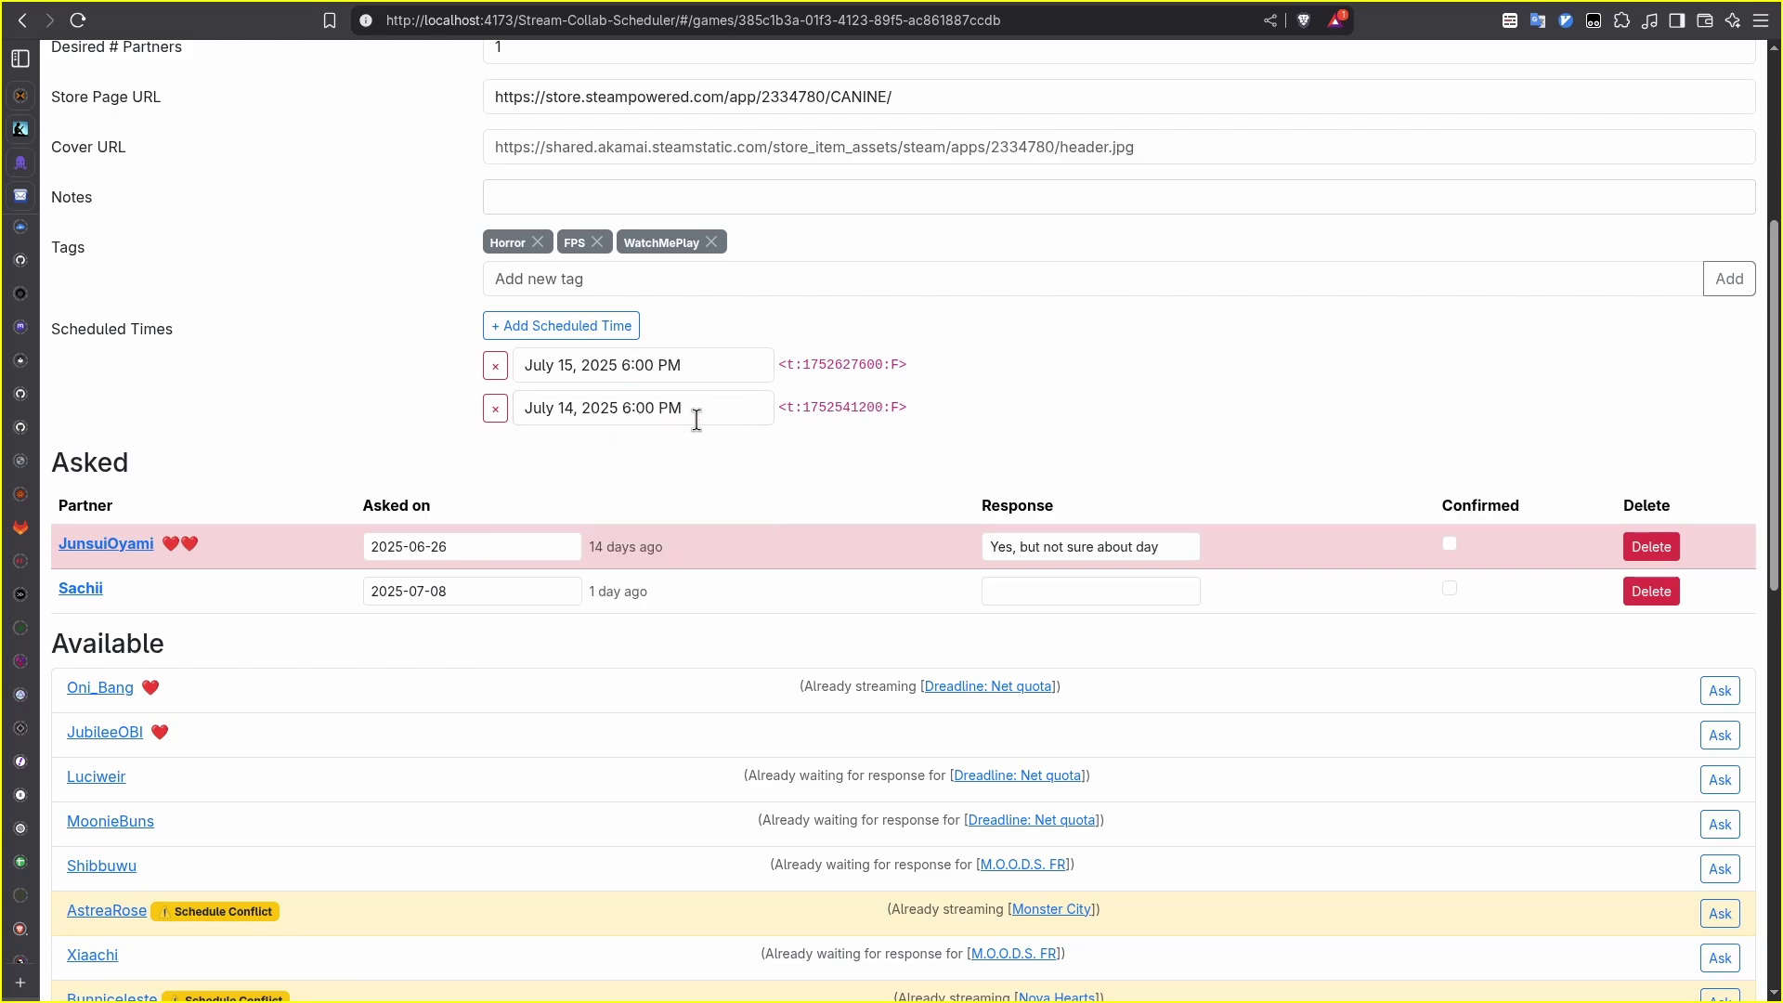
Add a third scheduled time to Canine dated July 16, 2025.
left_click(562, 325)
left_click(609, 451)
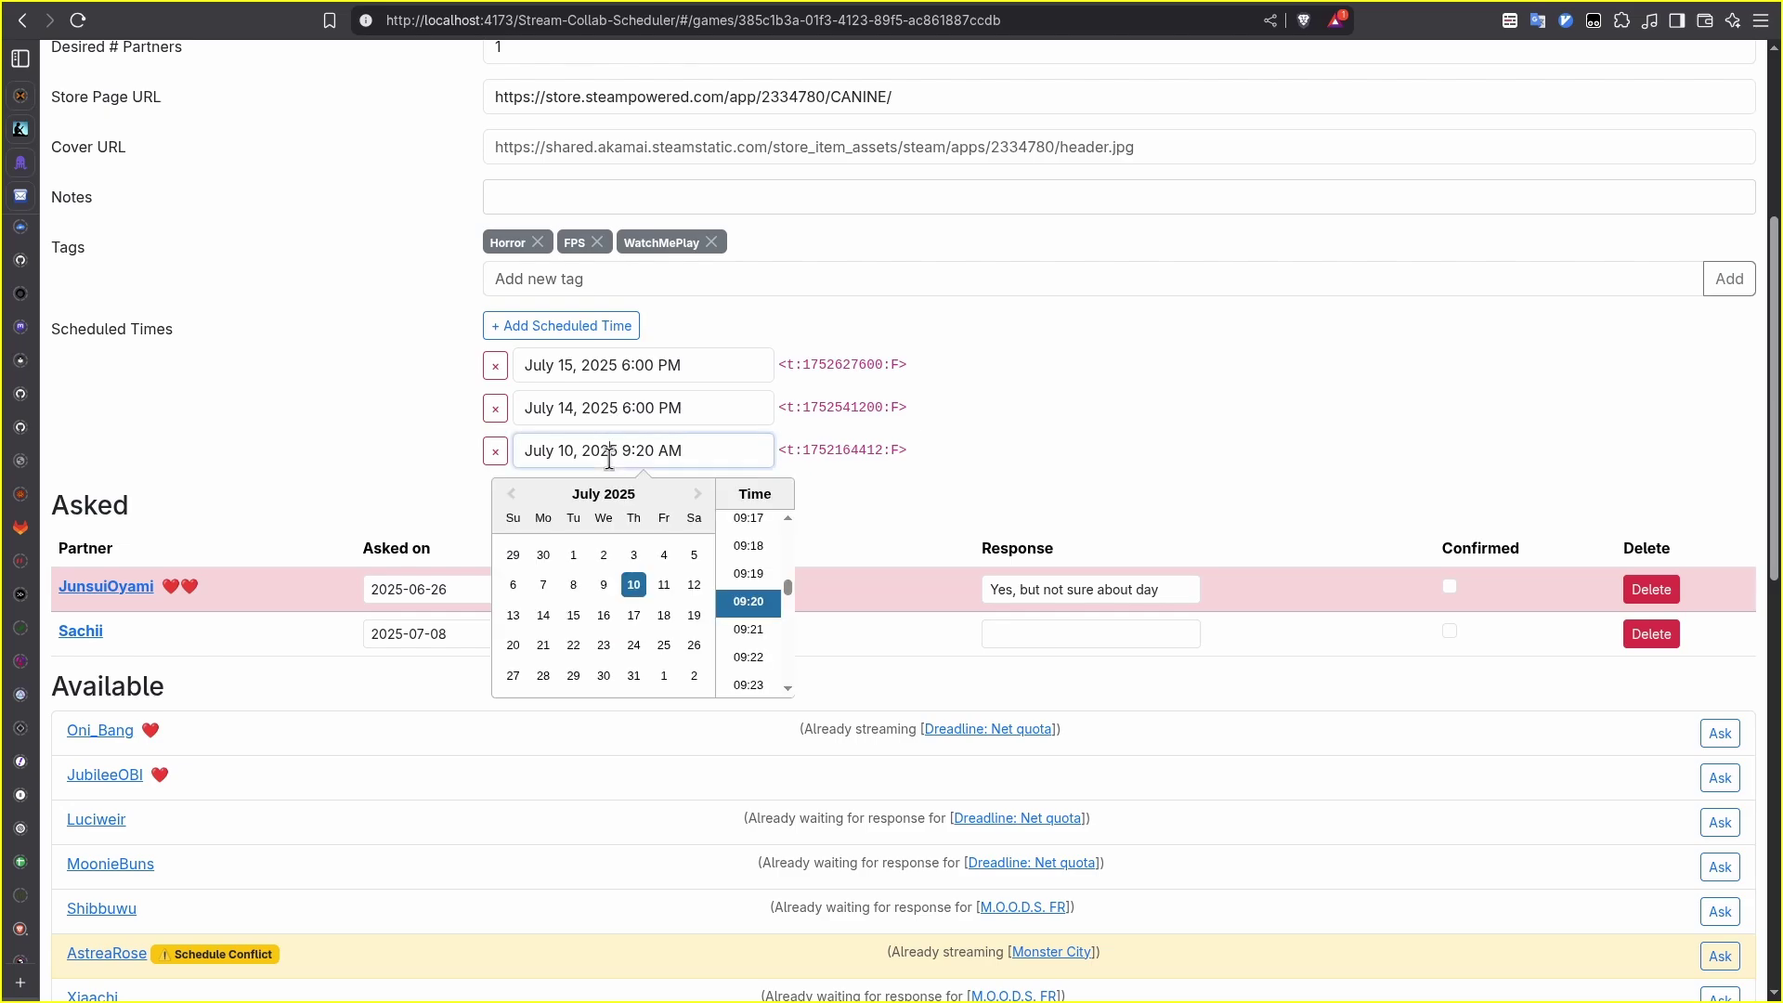
left_click(603, 615)
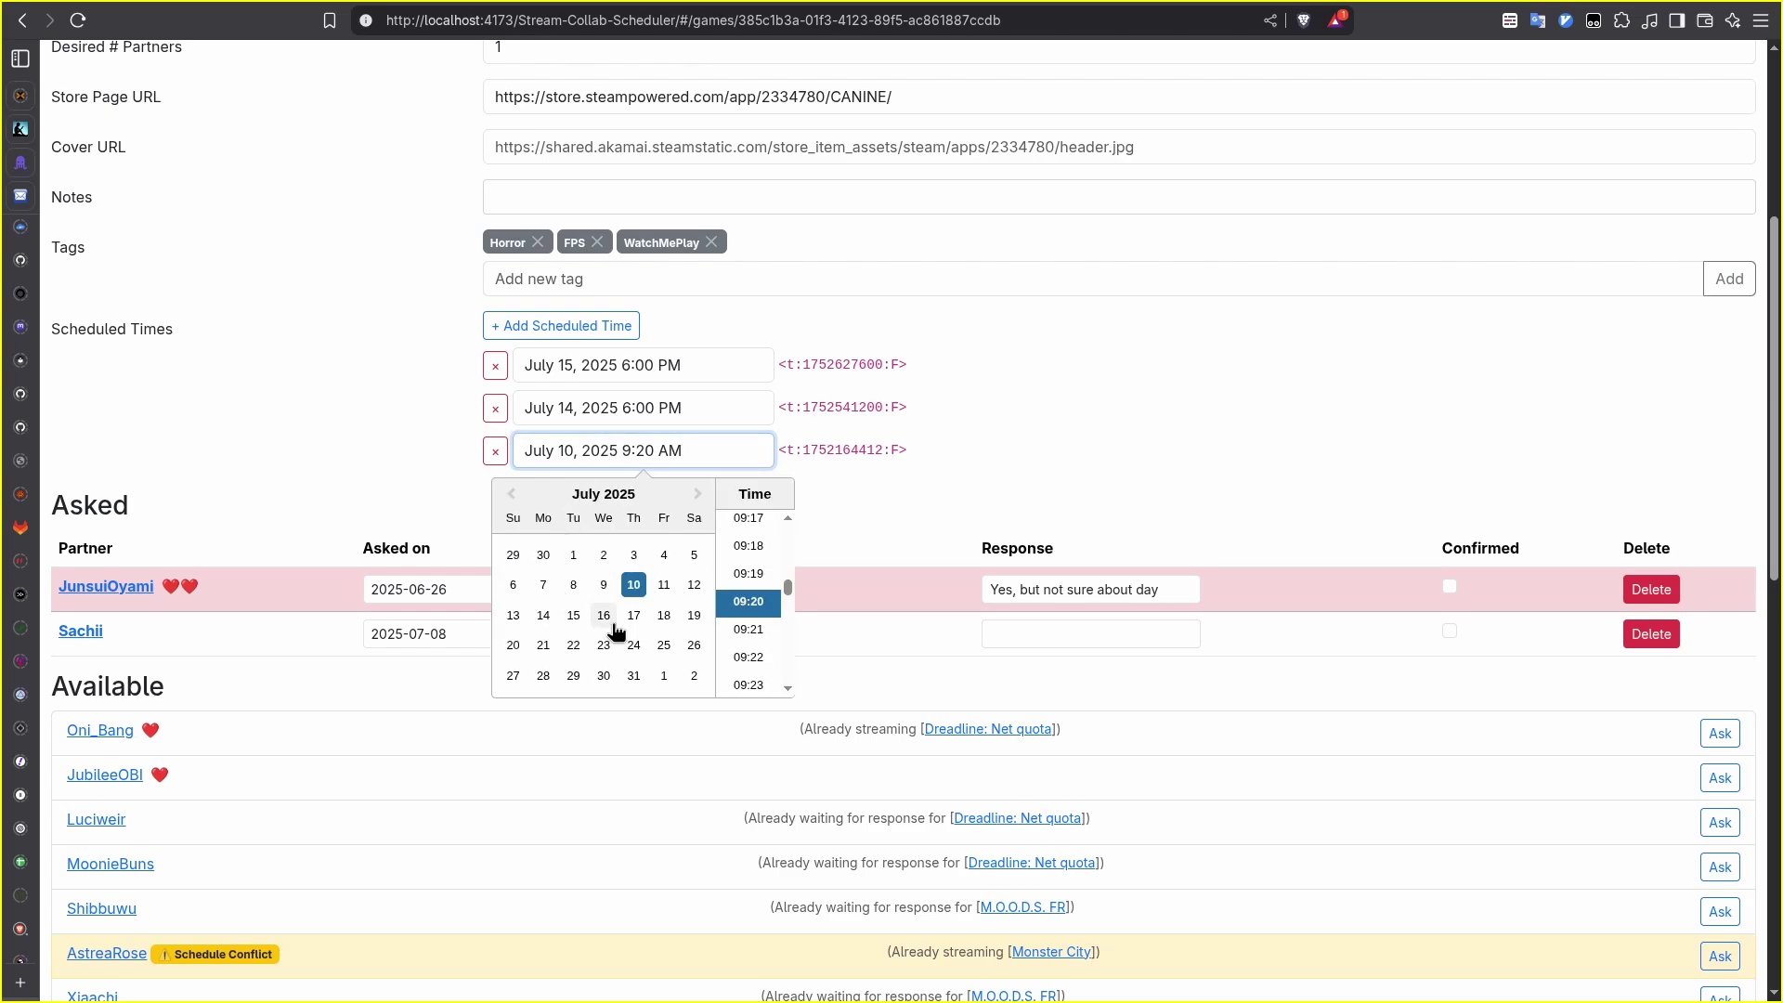
Set the time of Canine's July 16 scheduled entry to 6:00 PM.
left_click(614, 450)
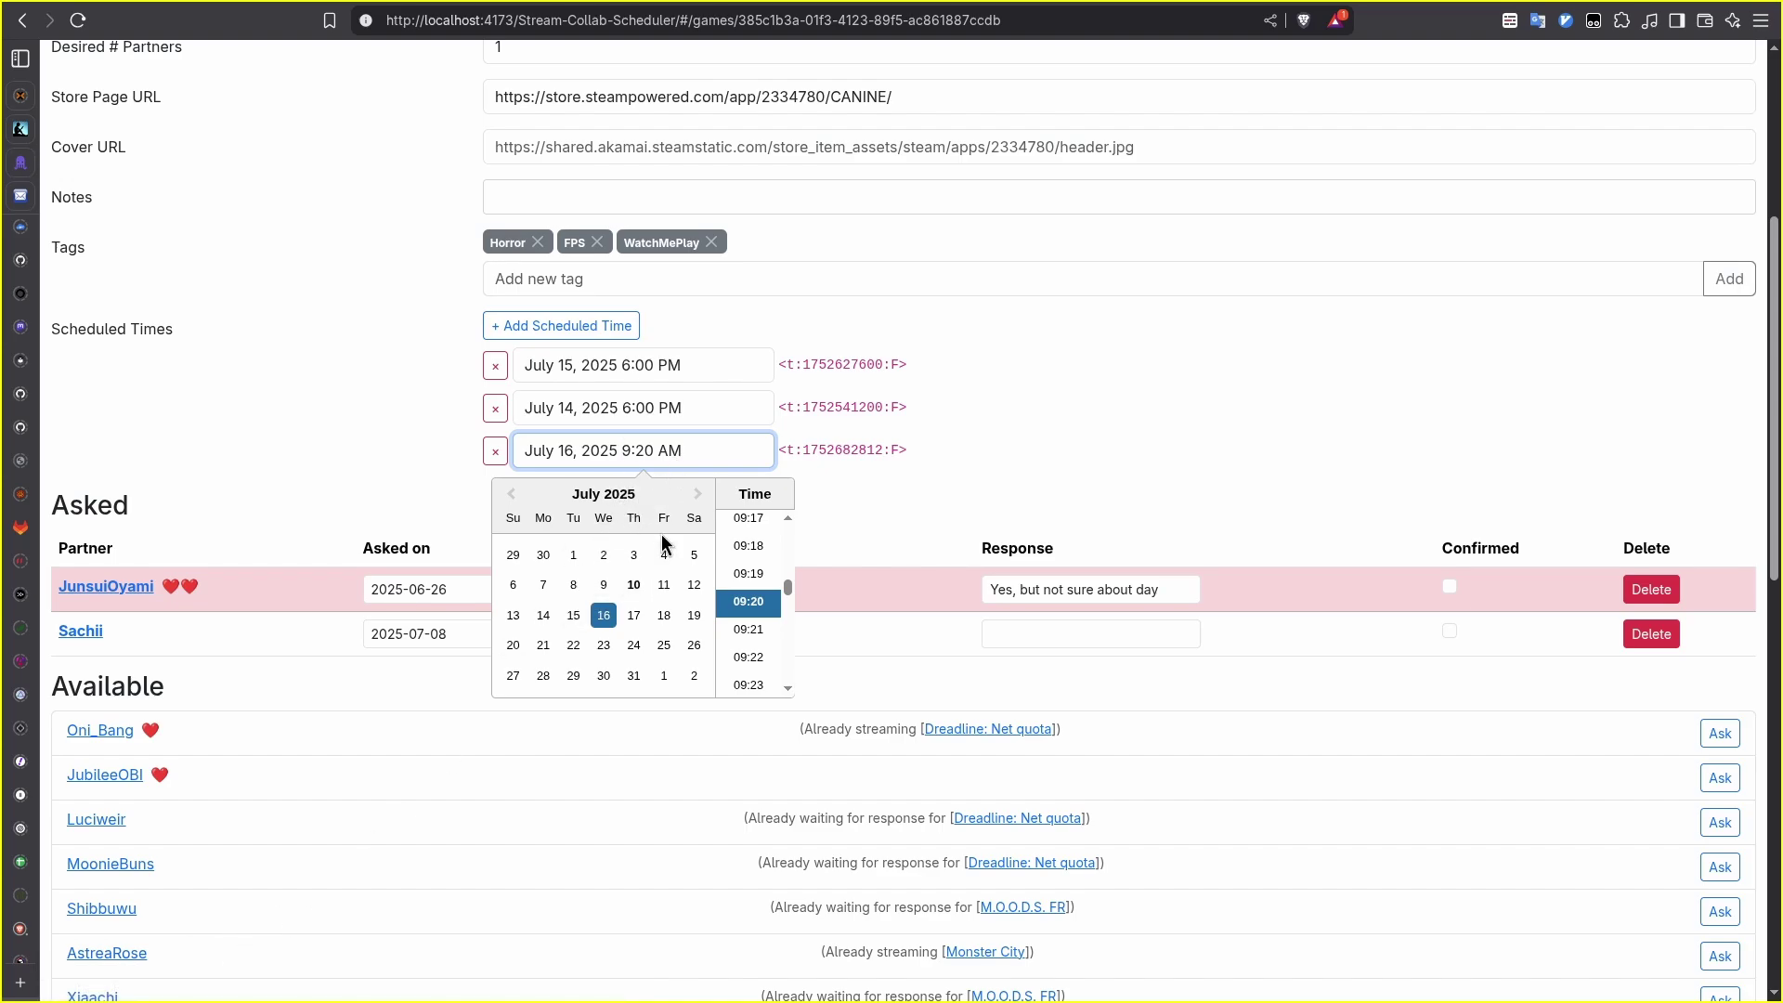
key("BackSpace")
type("6")
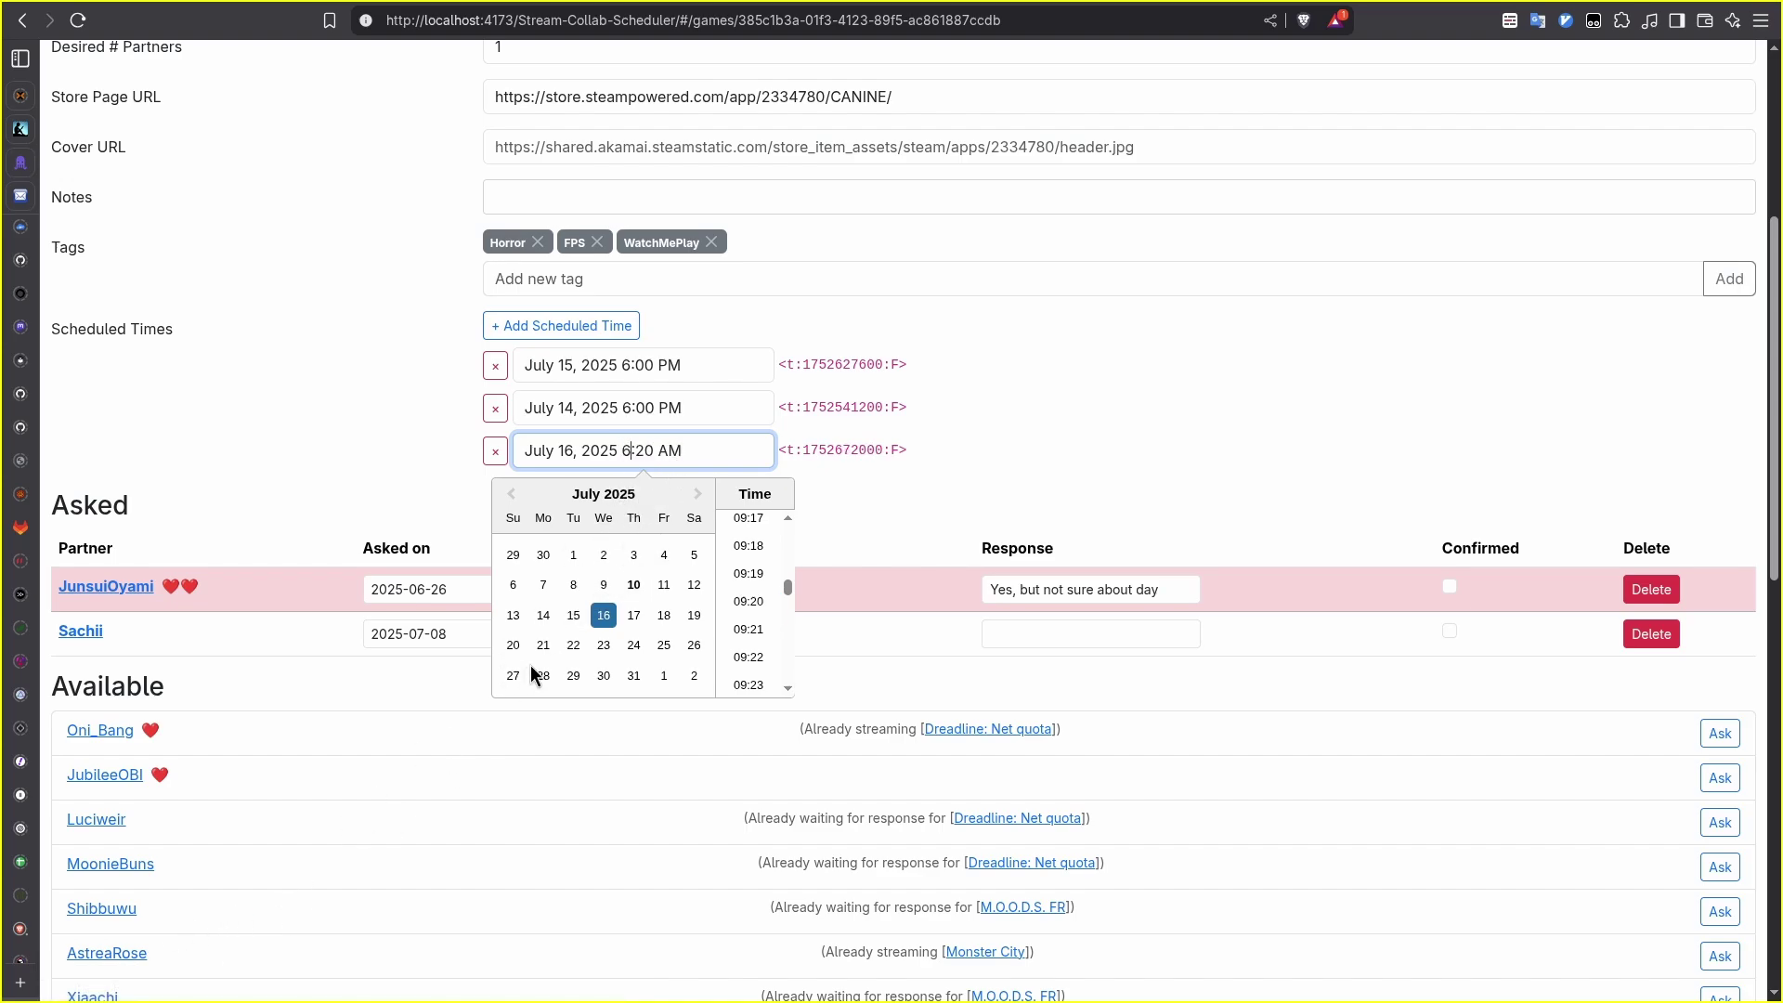
key("Right")
key("Right")
key("BackSpace")
type("0")
key("Right")
key("Right")
key("Right")
key("BackSpace")
key("BackSpace")
type("PM")
key("Tab")
Return to the games list and examine how Canine's multiple scheduled times are summarized there.
scroll(648, 527, "up", 5)
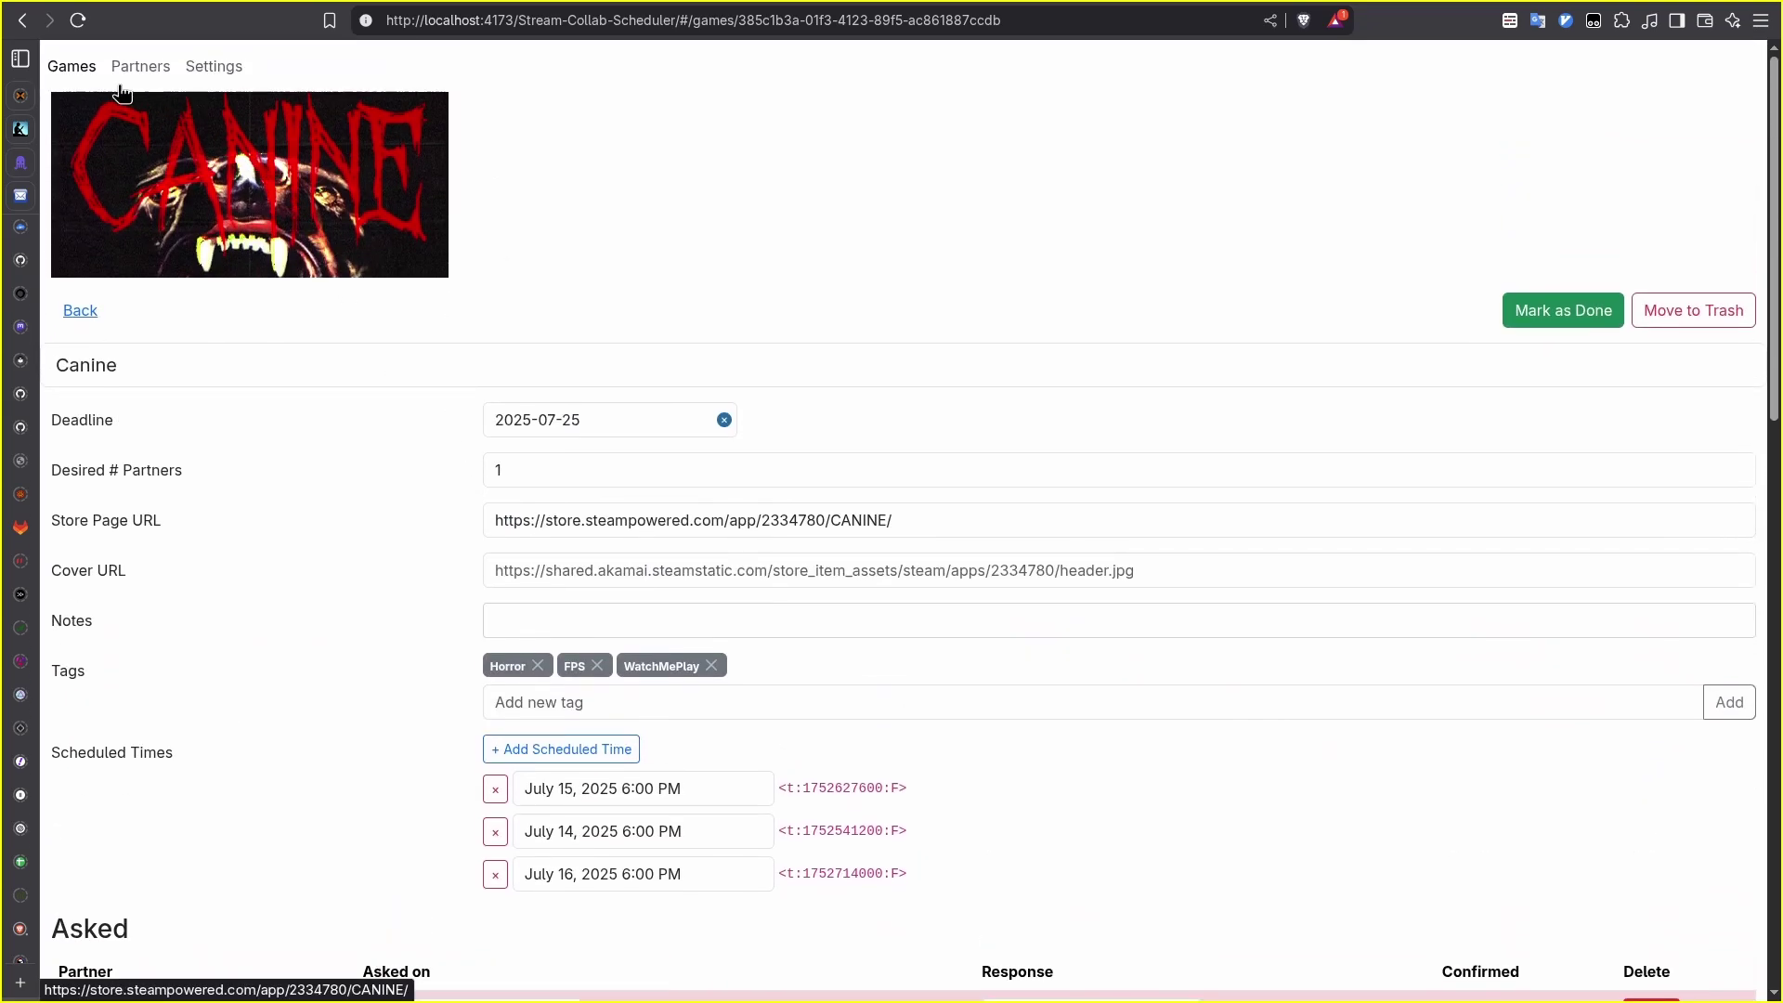
left_click(70, 67)
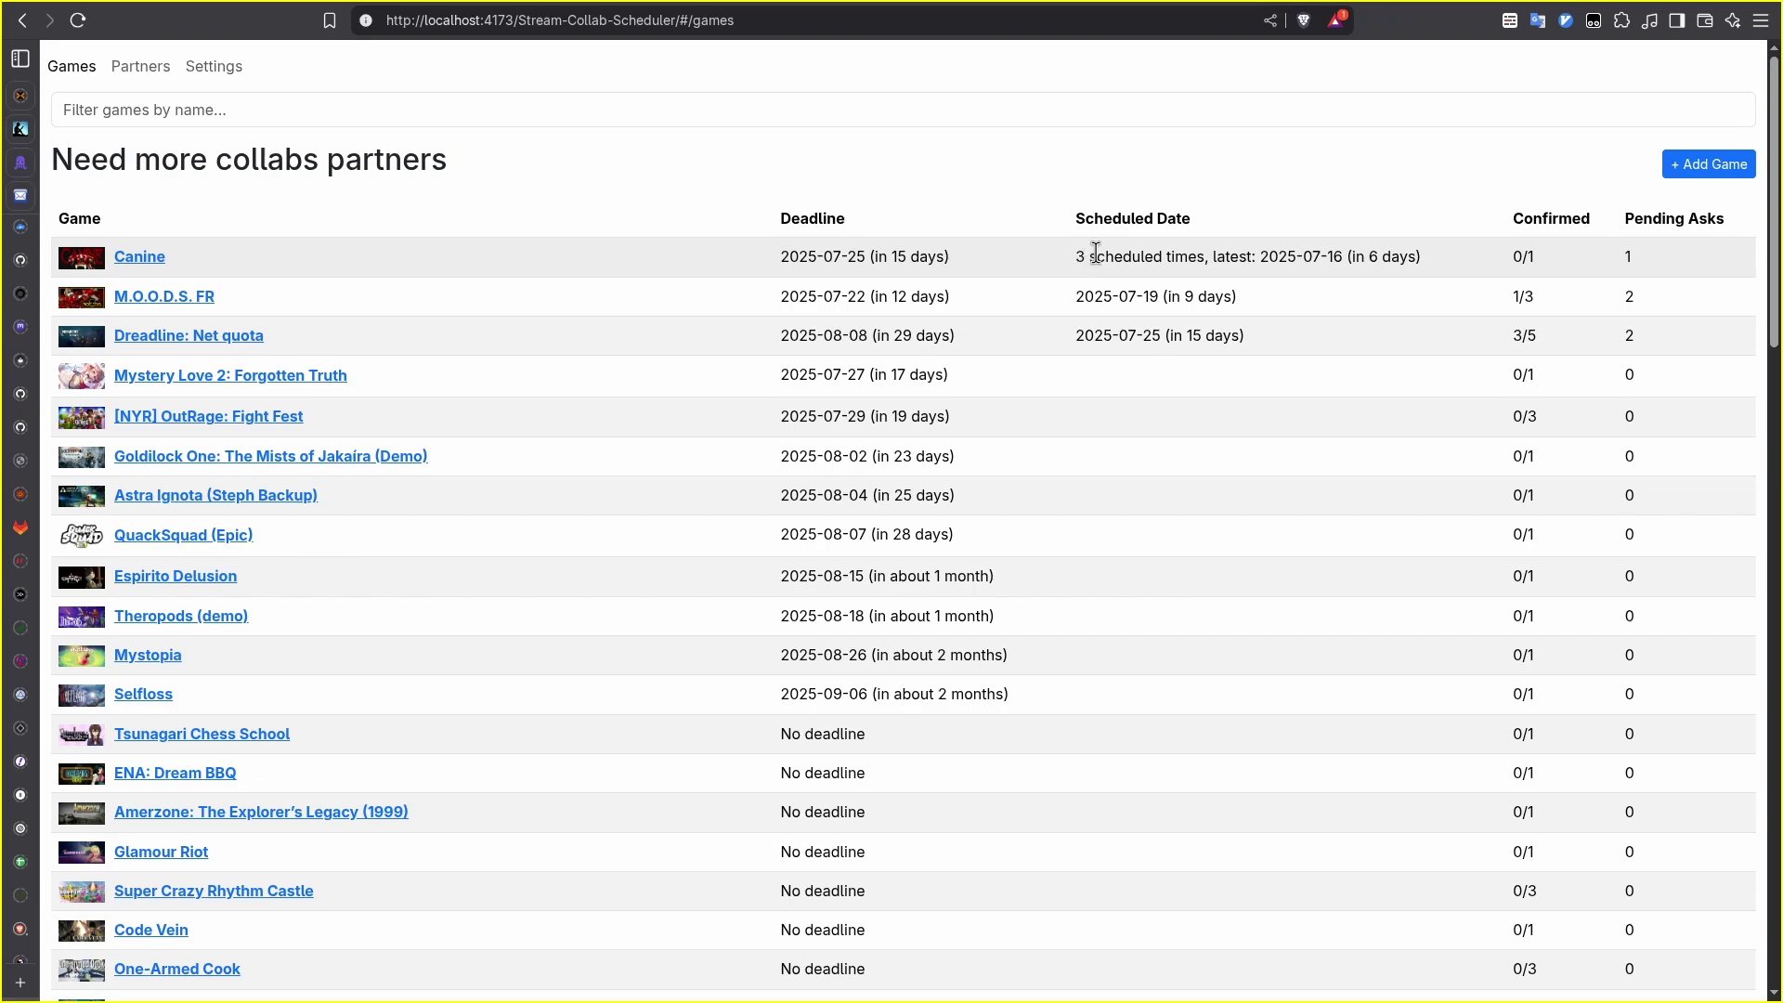
left_click_drag(1084, 258, 1207, 259)
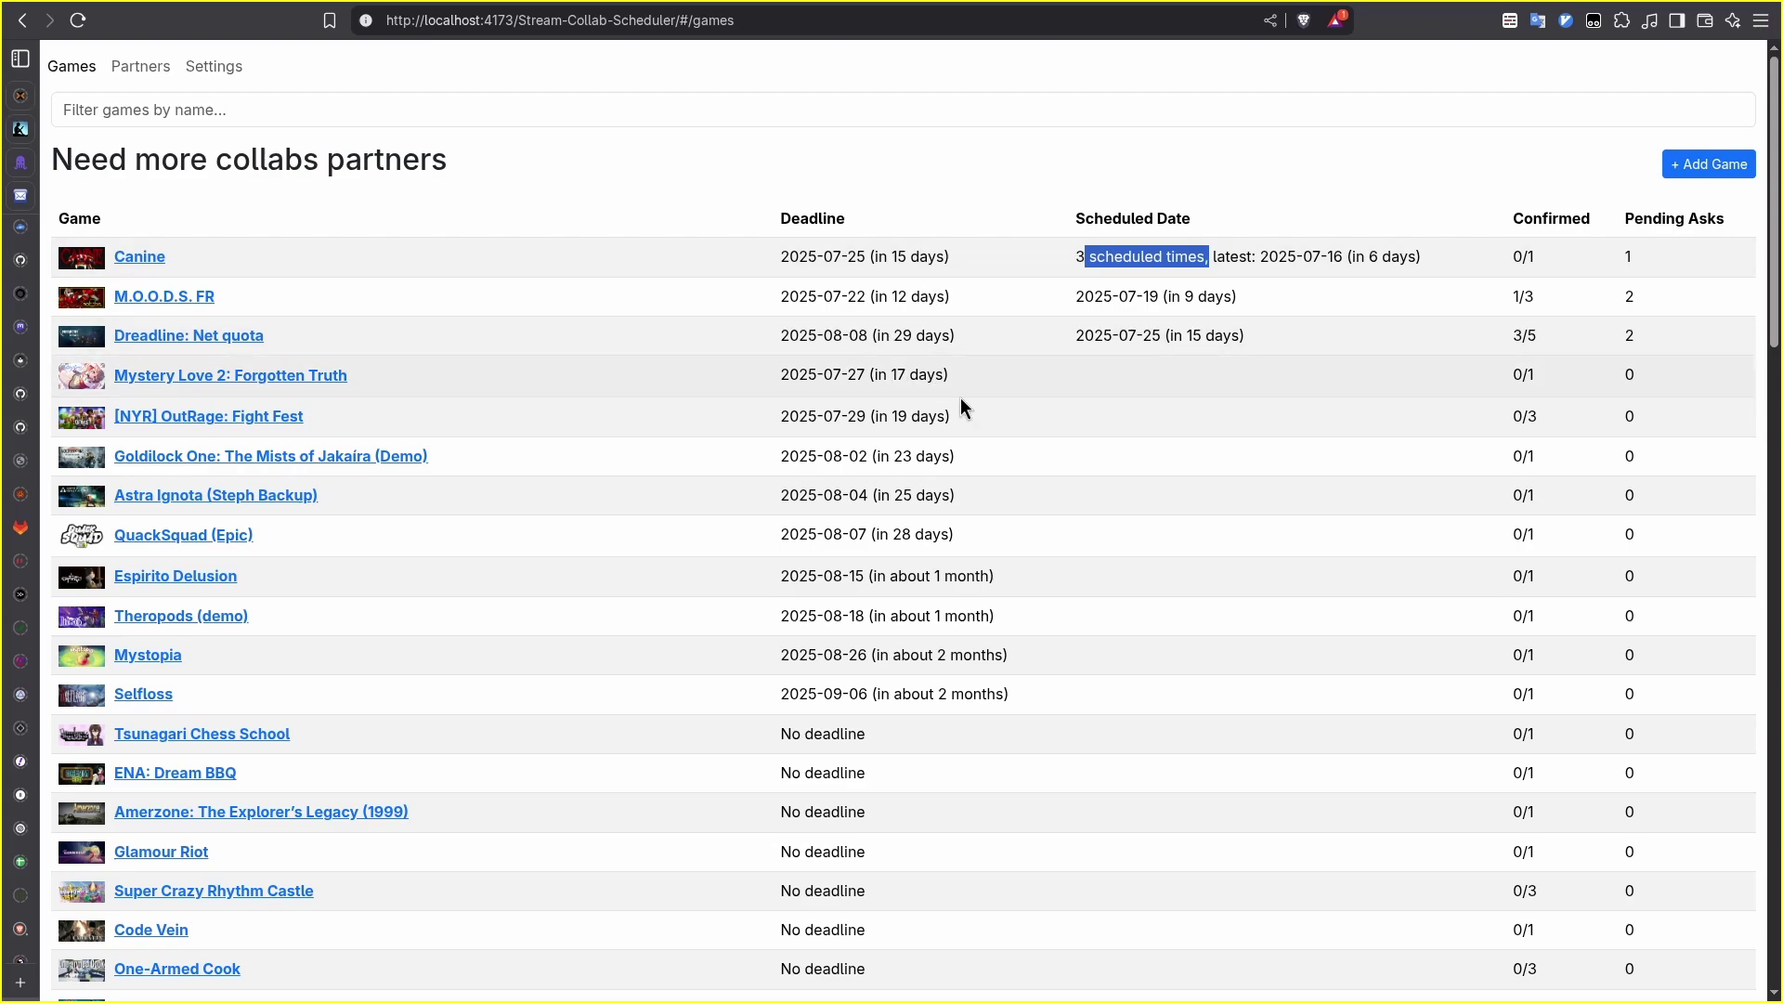
scroll(960, 407, "down", 4)
scroll(979, 437, "up", 4)
left_click(1159, 288)
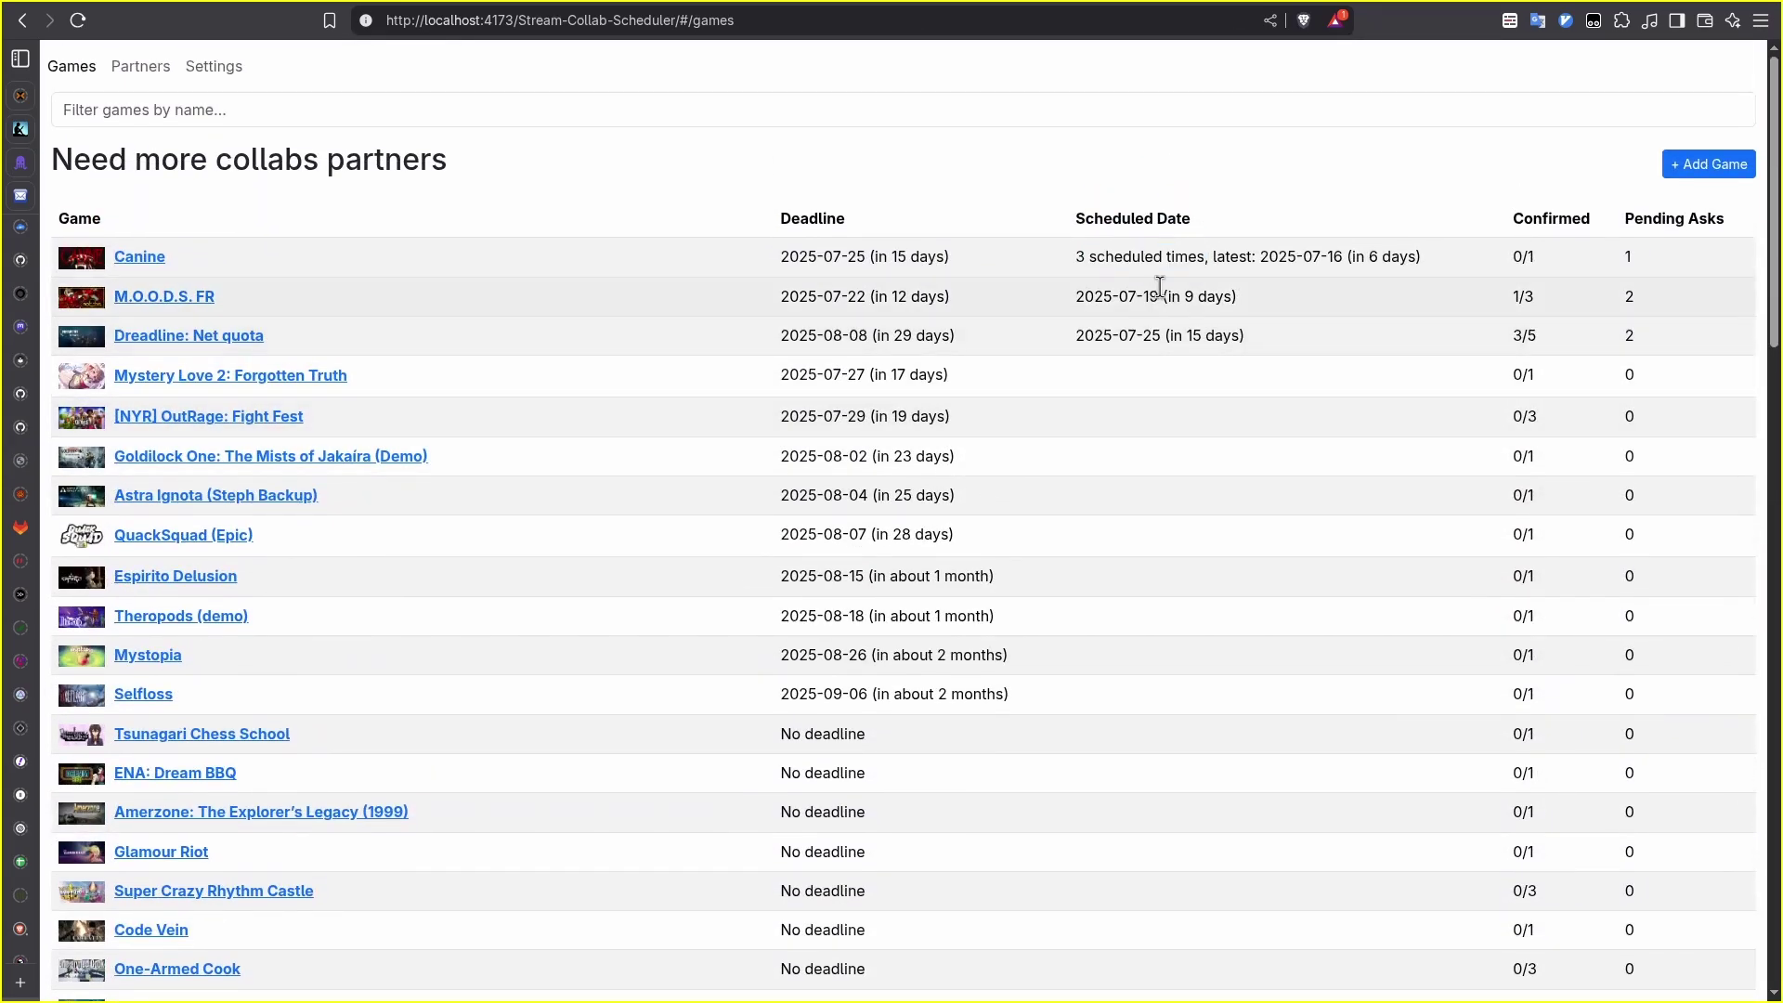
Reopen the game Canine and remove its July 16, July 14 and July 15 scheduled times.
left_click(138, 249)
scroll(703, 413, "down", 4)
scroll(704, 423, "down", 2)
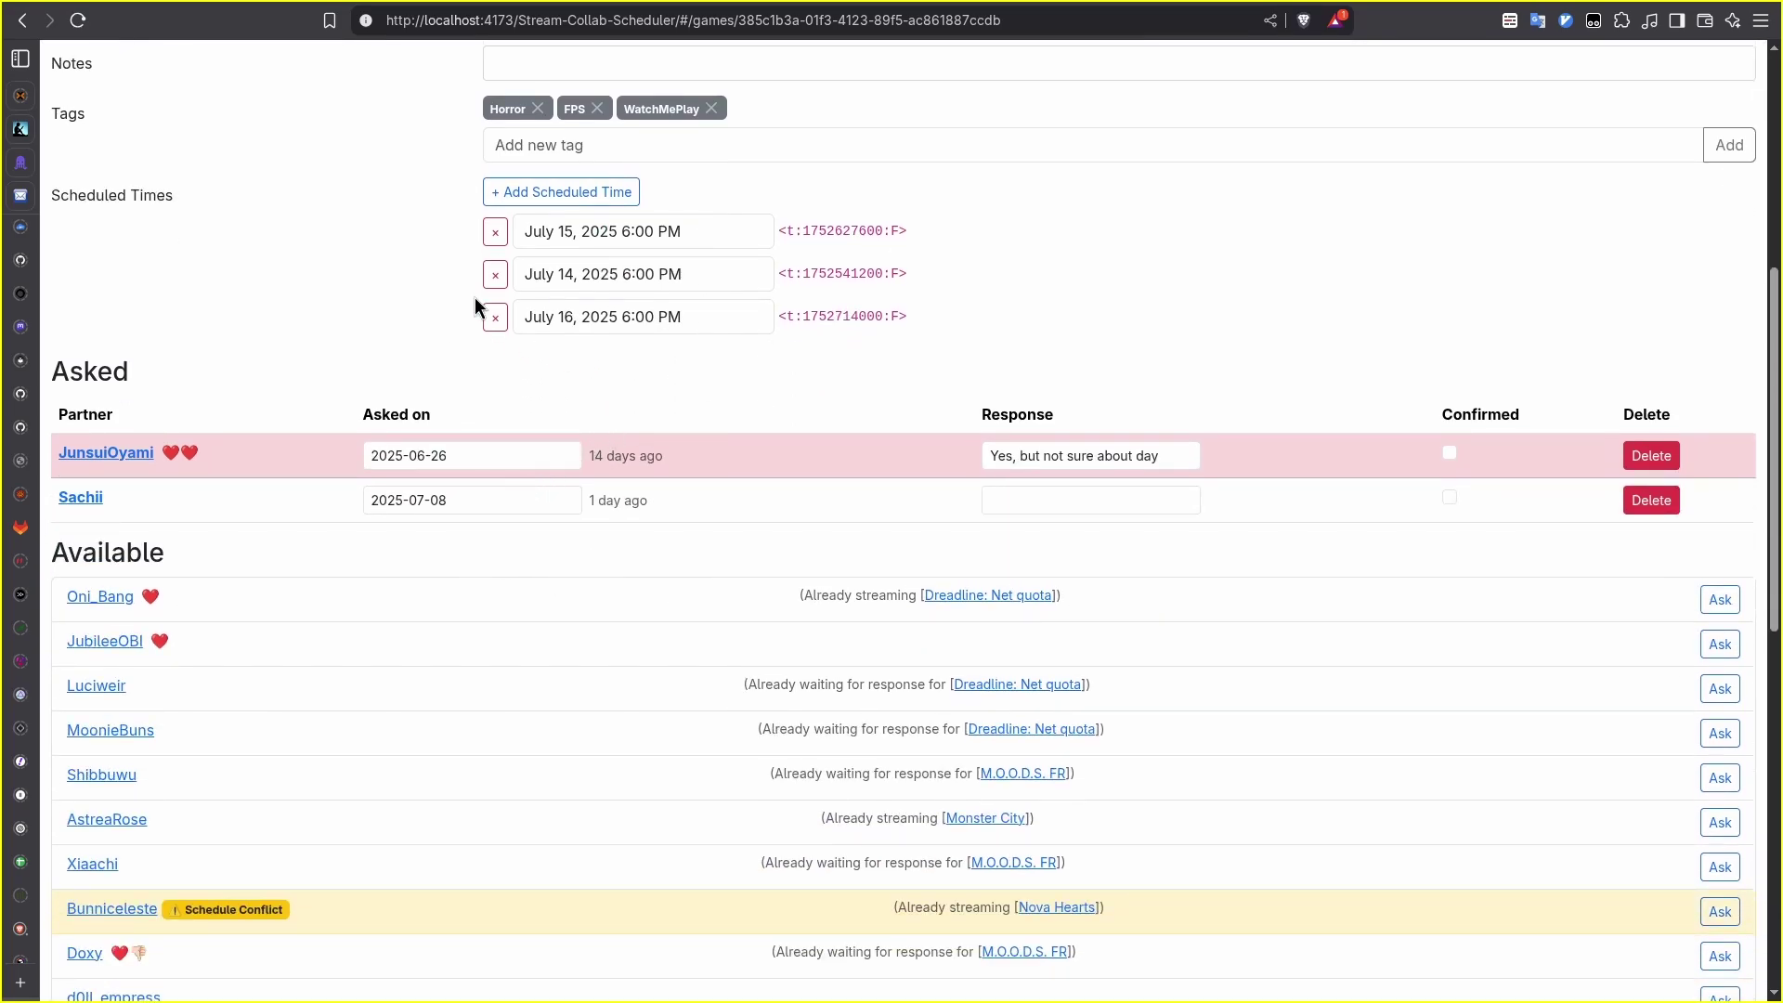
left_click(495, 317)
left_click(495, 274)
left_click(496, 232)
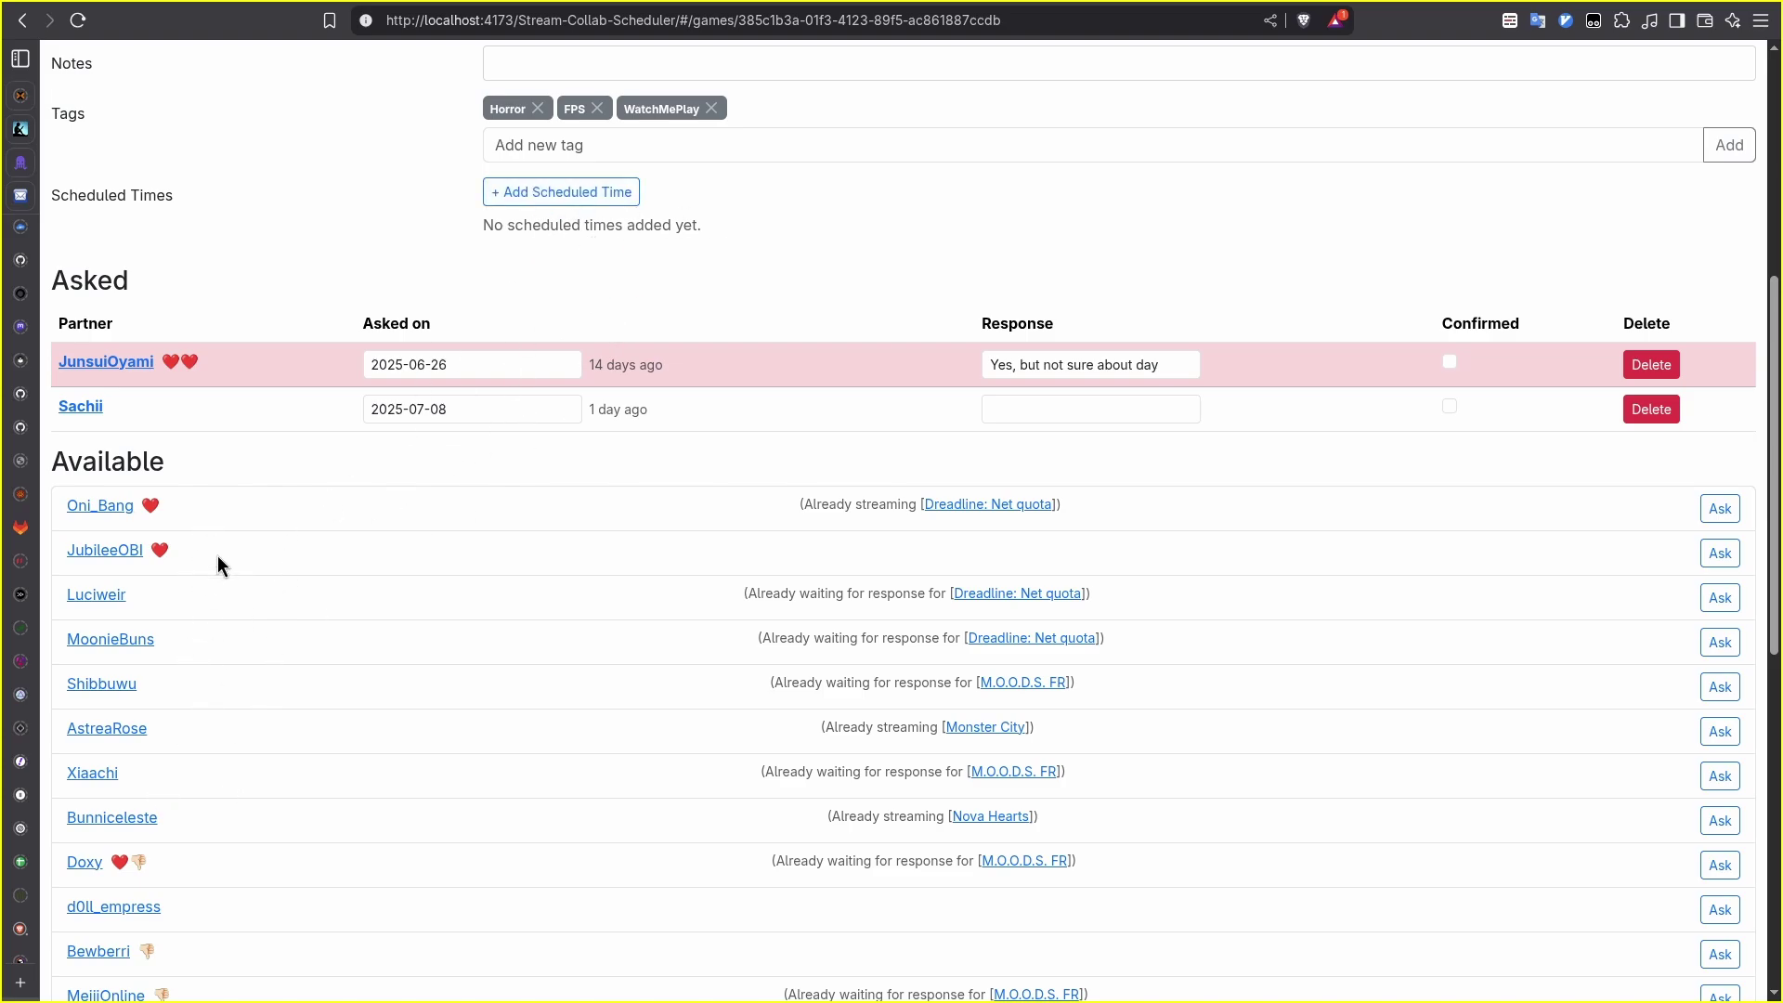
scroll(569, 451, "up", 5)
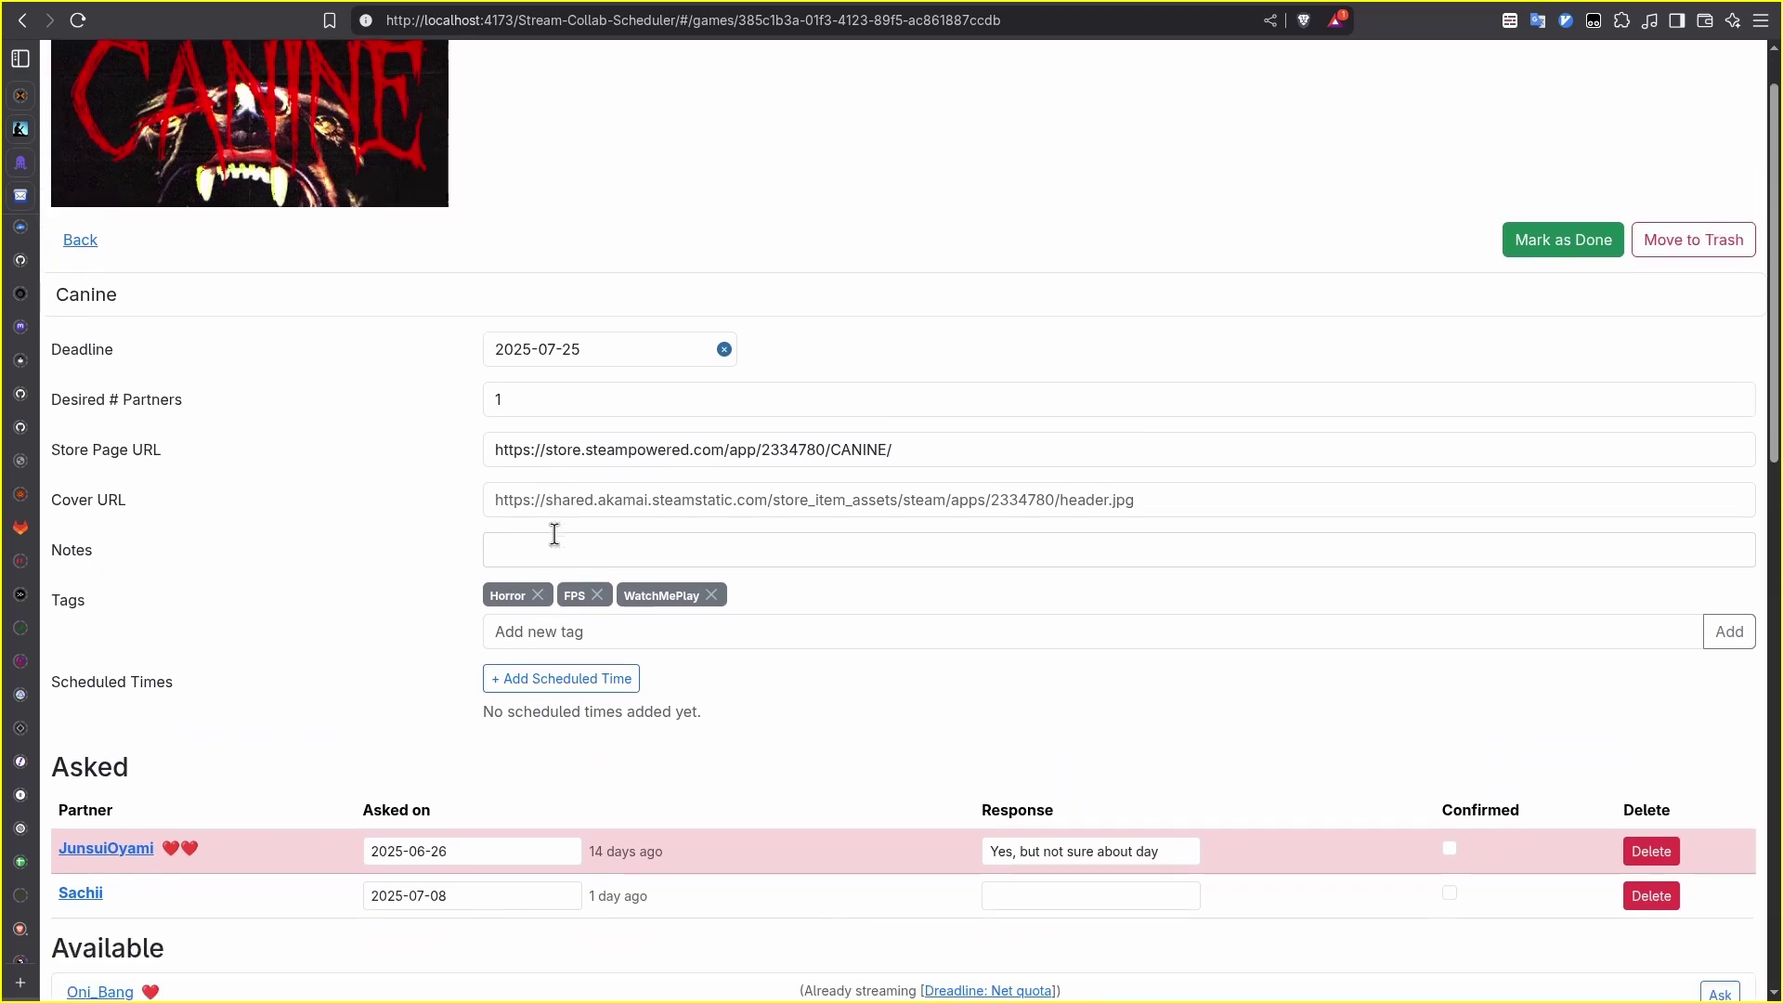
Open the fourth partner in Canine's Available list and examine the partner's schedule text and its schedule description.
scroll(555, 529, "down", 2)
scroll(393, 678, "down", 2)
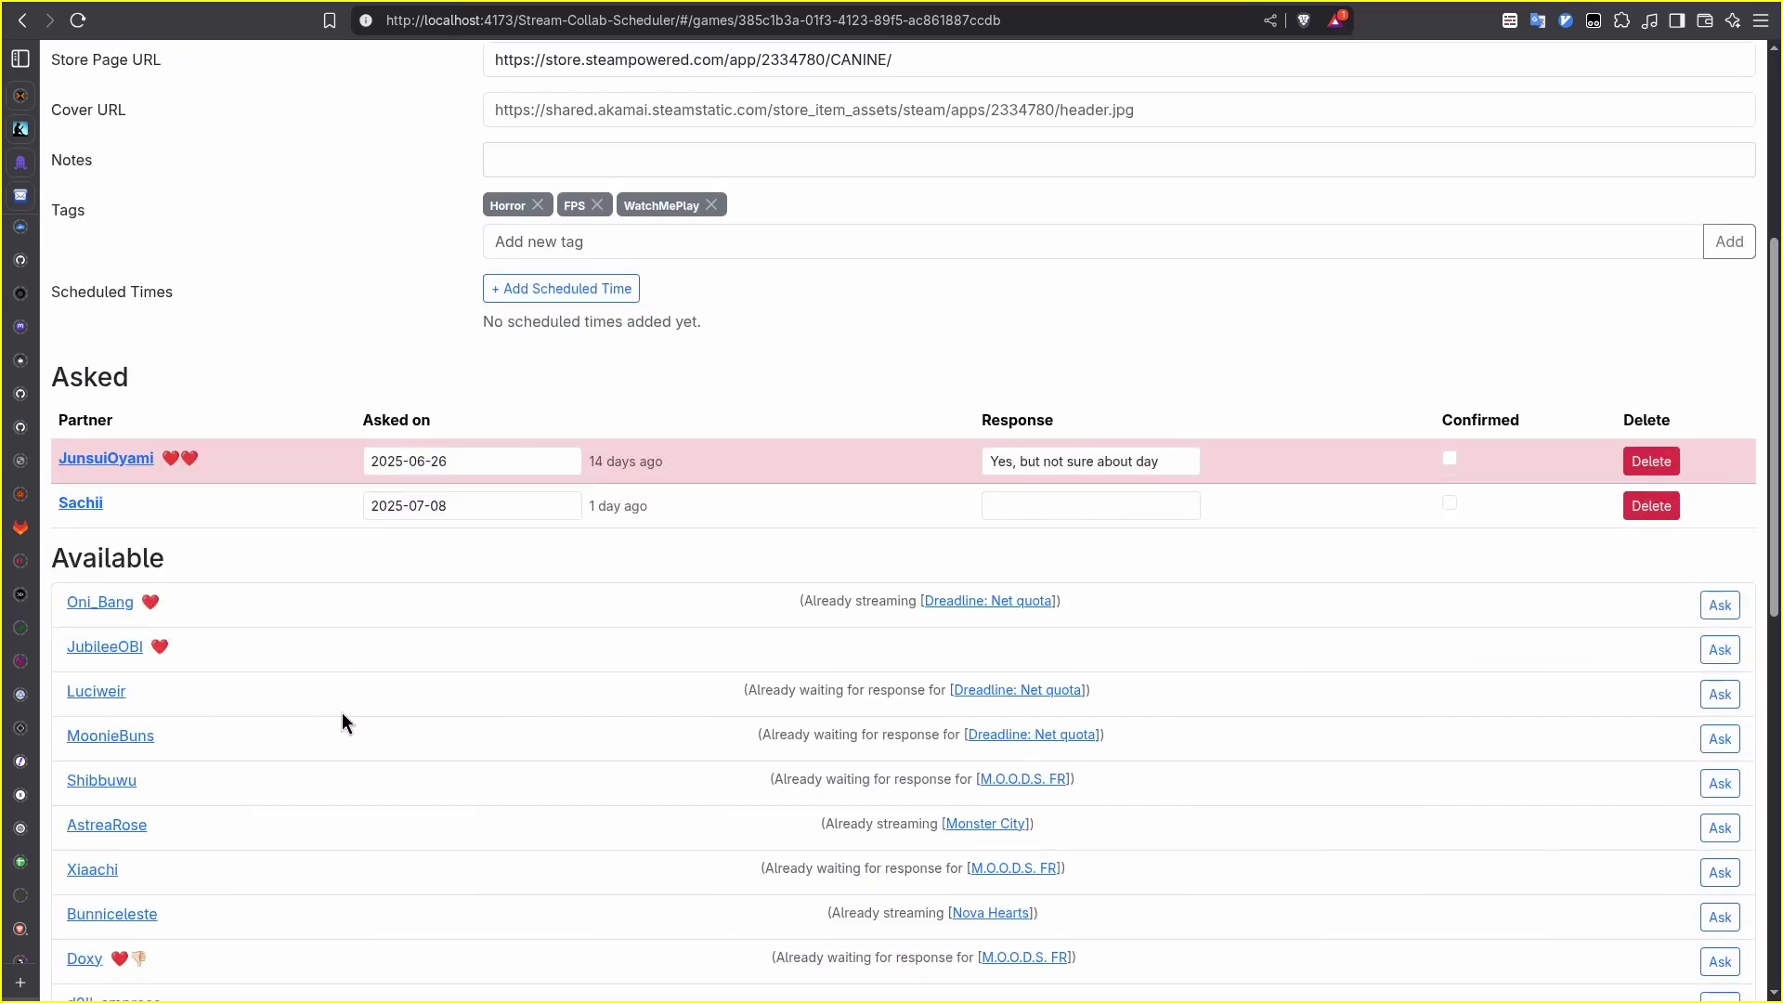
left_click(134, 742)
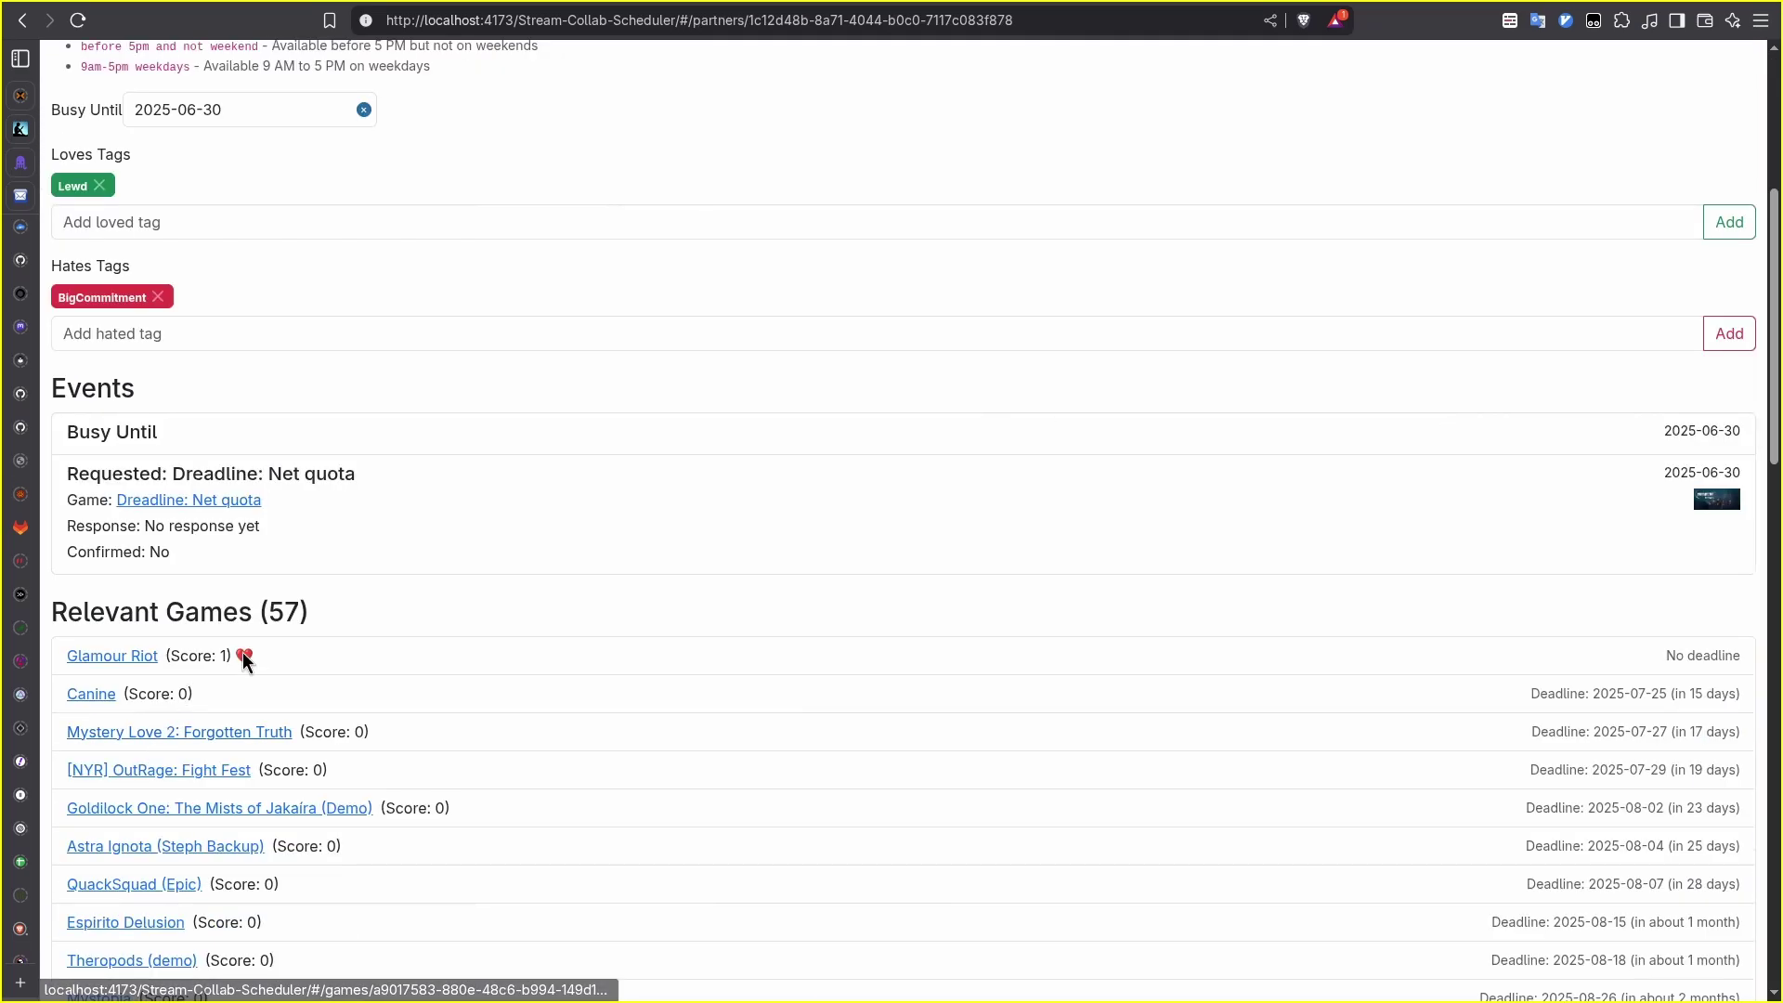
scroll(242, 652, "up", 10)
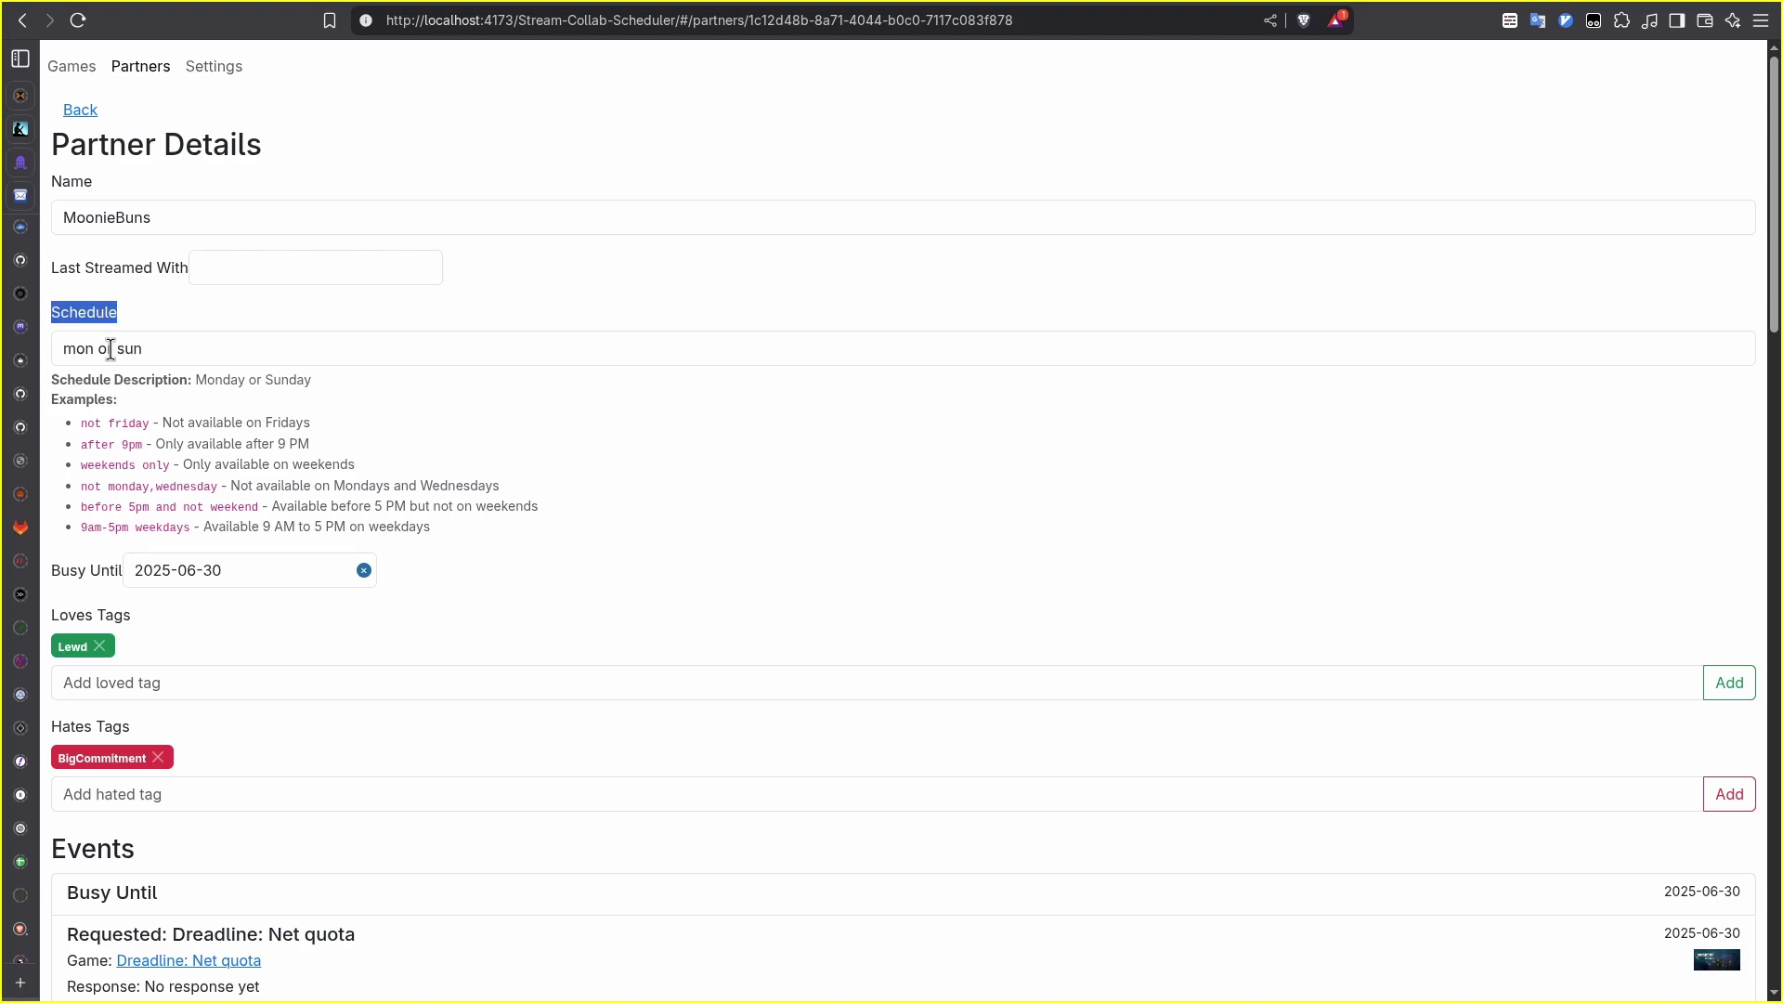
left_click(157, 348)
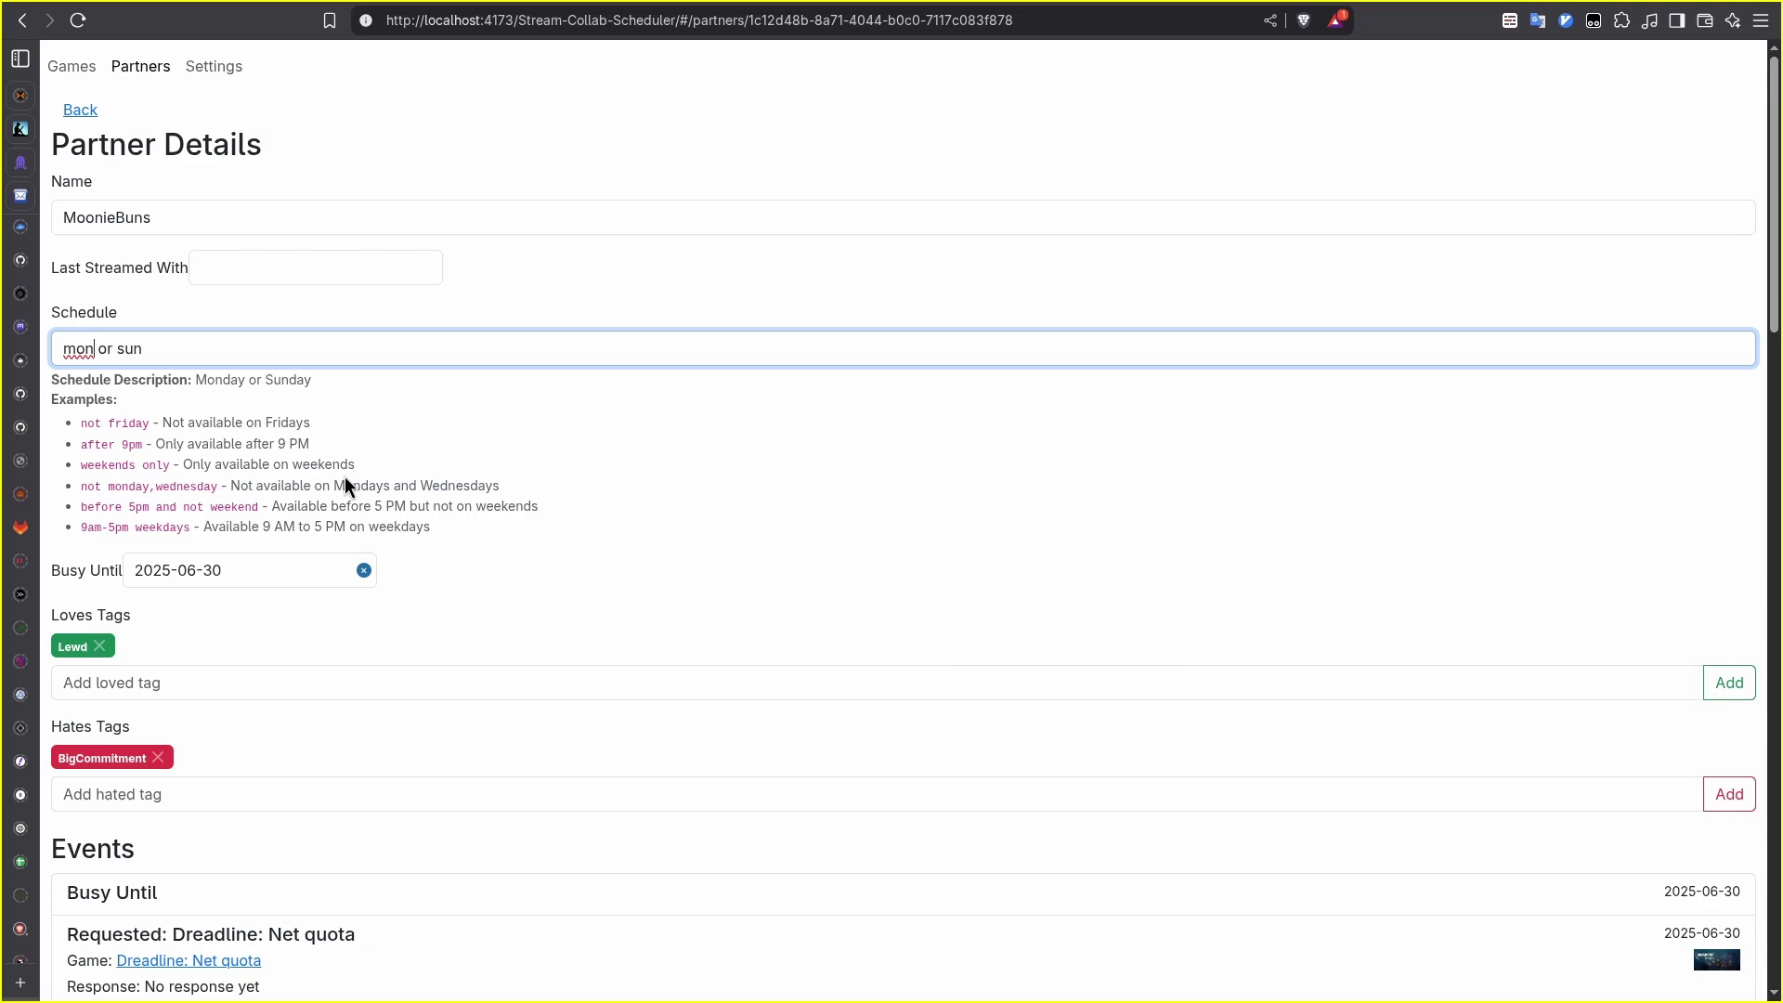
left_click_drag(189, 378, 360, 381)
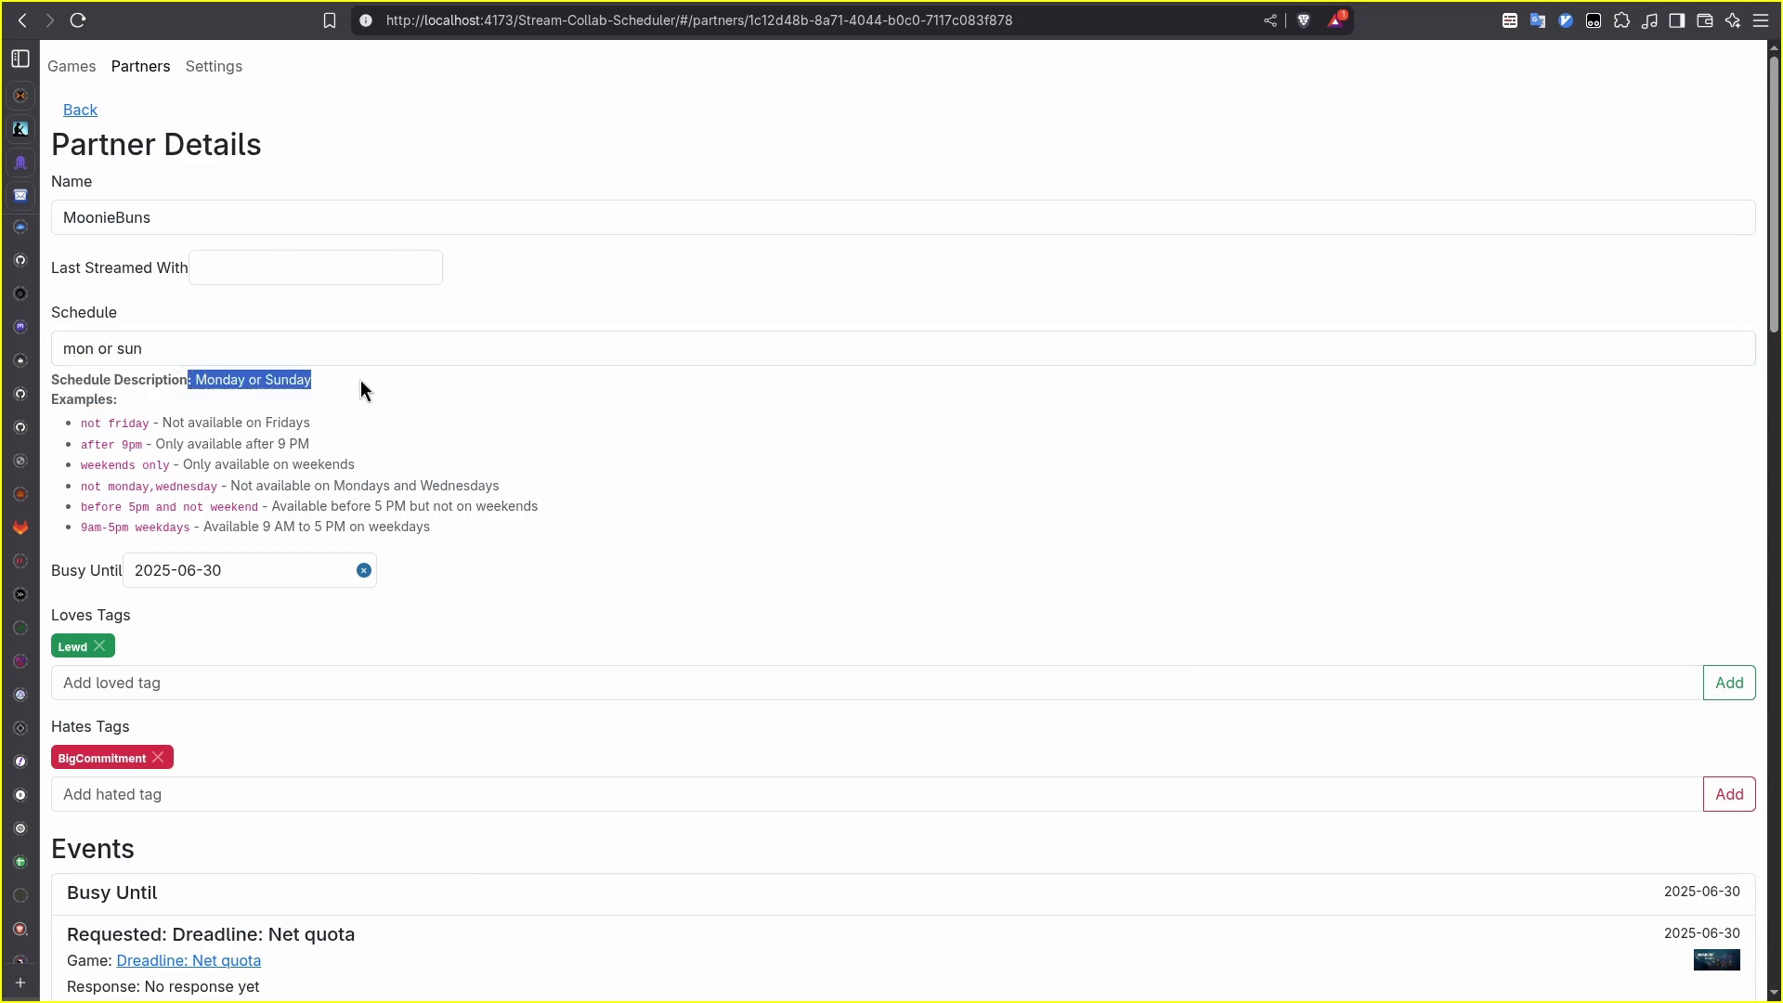
Replace the partner's schedule with the free-text entry "busy during summer".
left_click(226, 353)
key("ctrl+a")
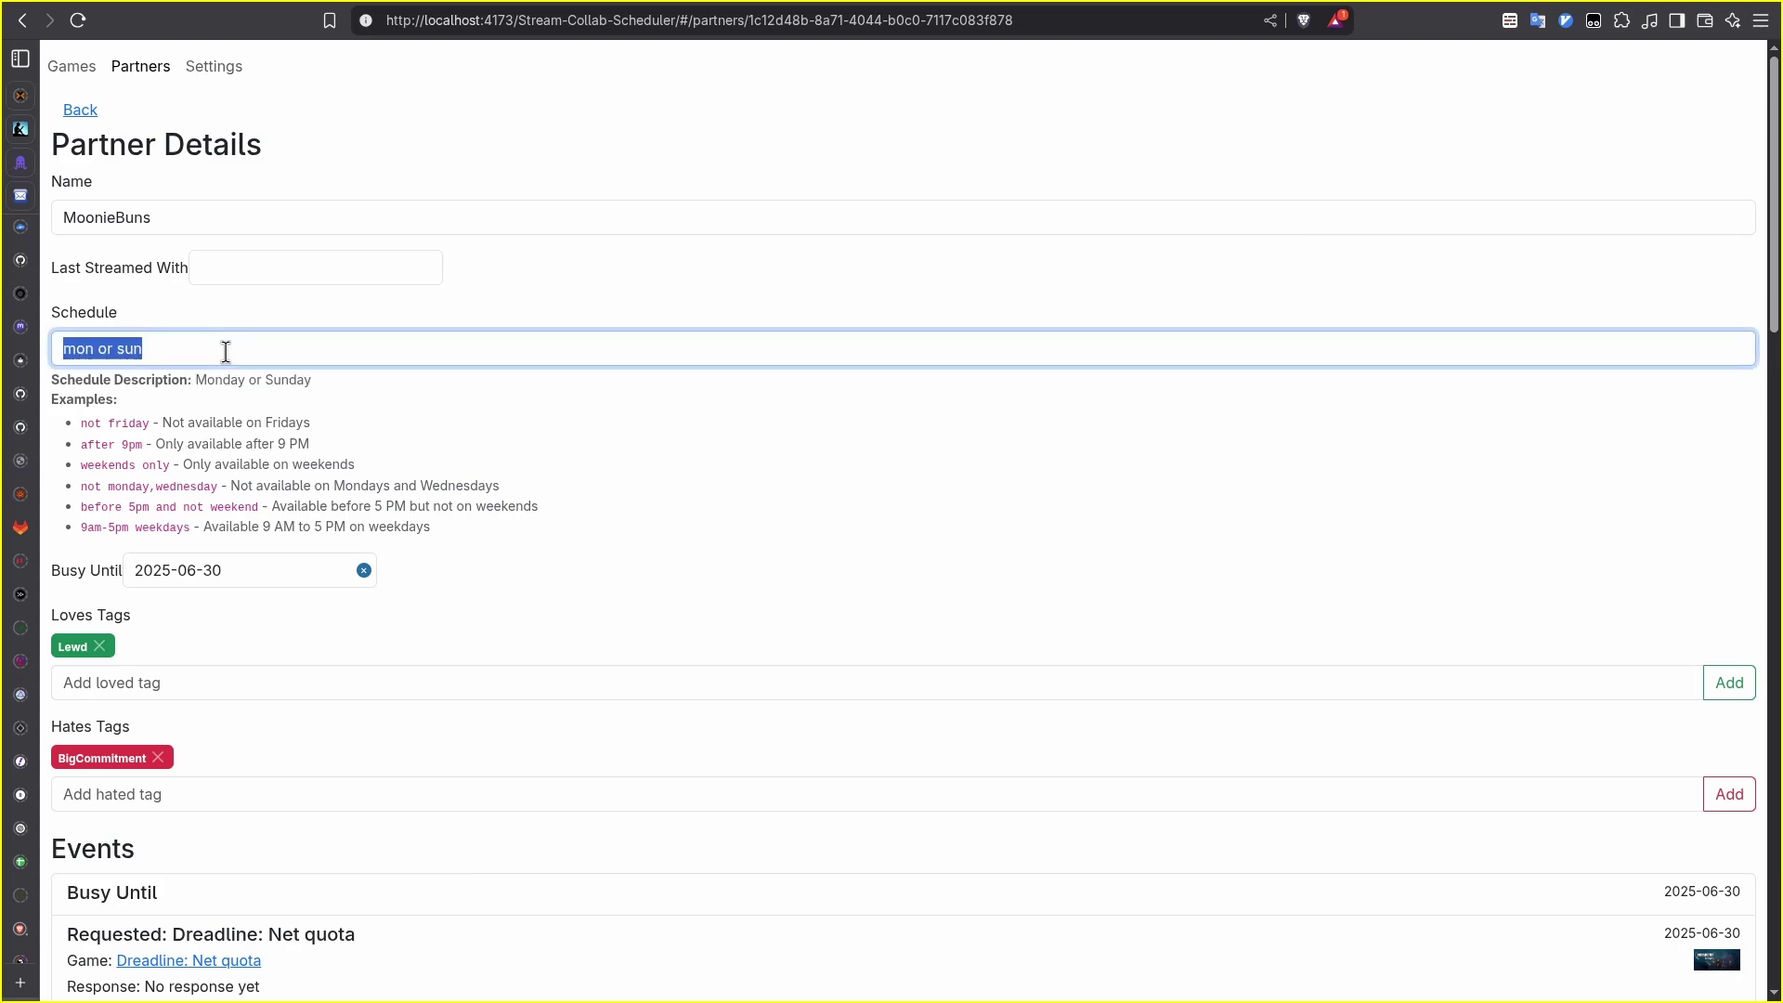
key("BackSpace")
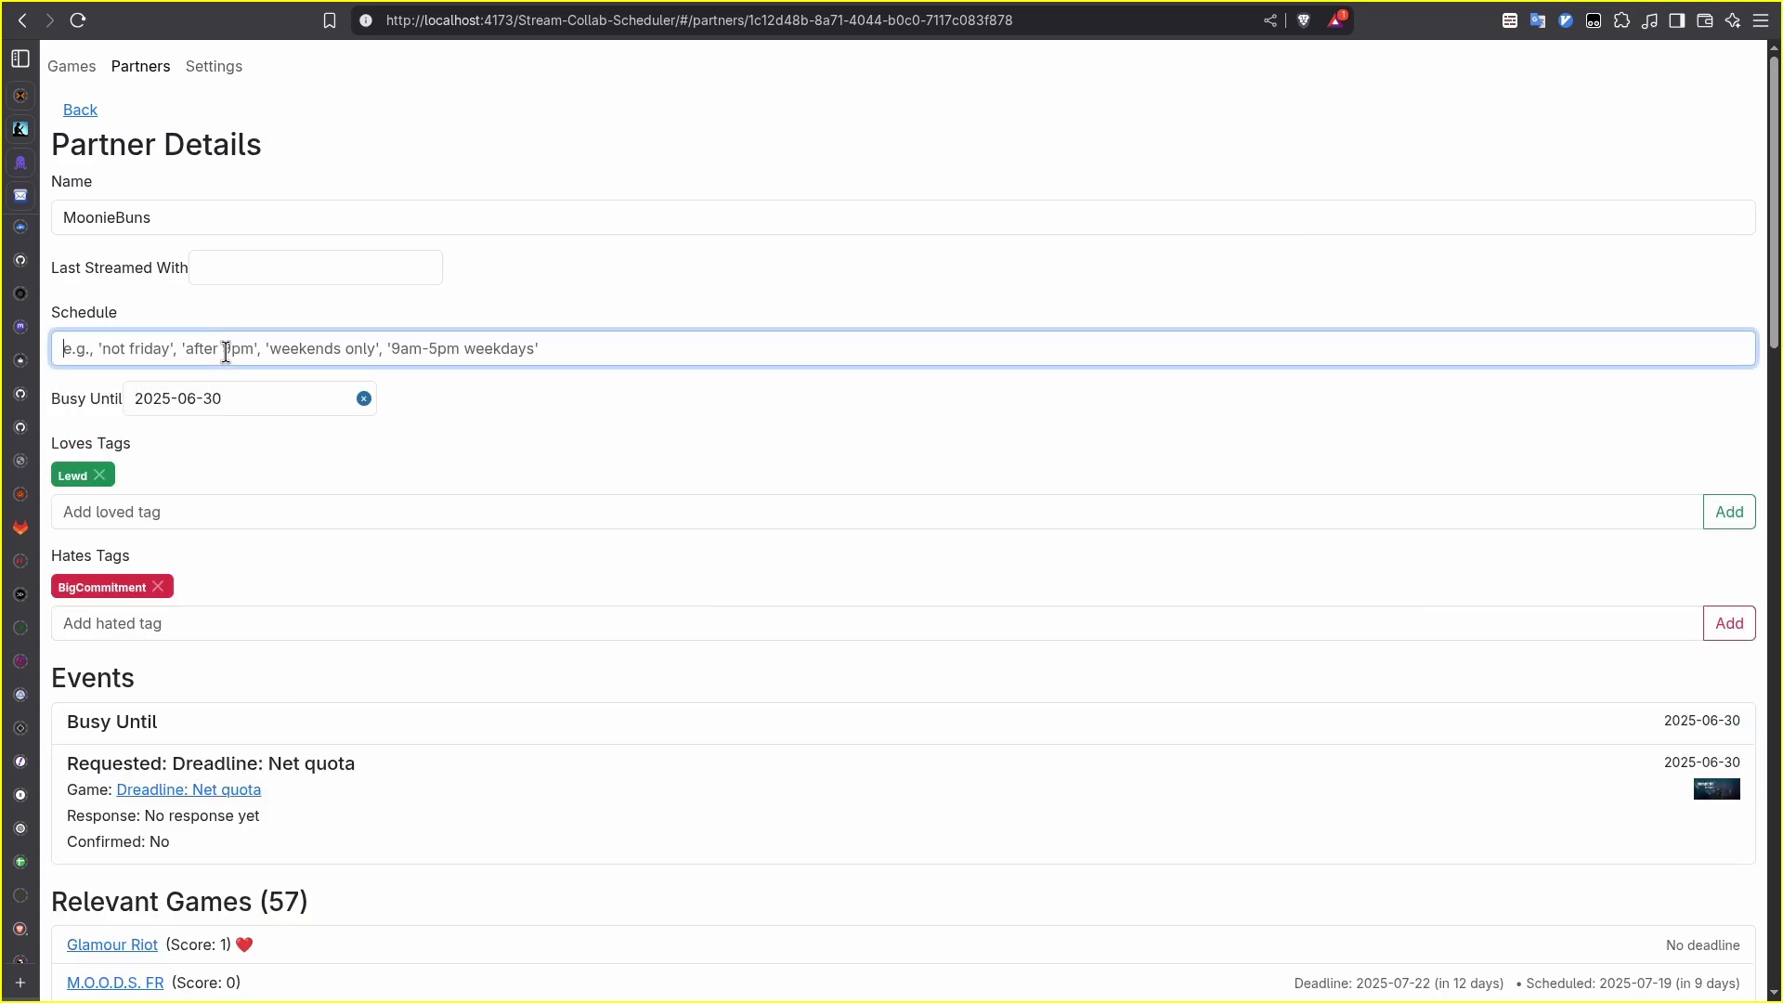
type("busy duirng th")
key("ctrl+shift+Left")
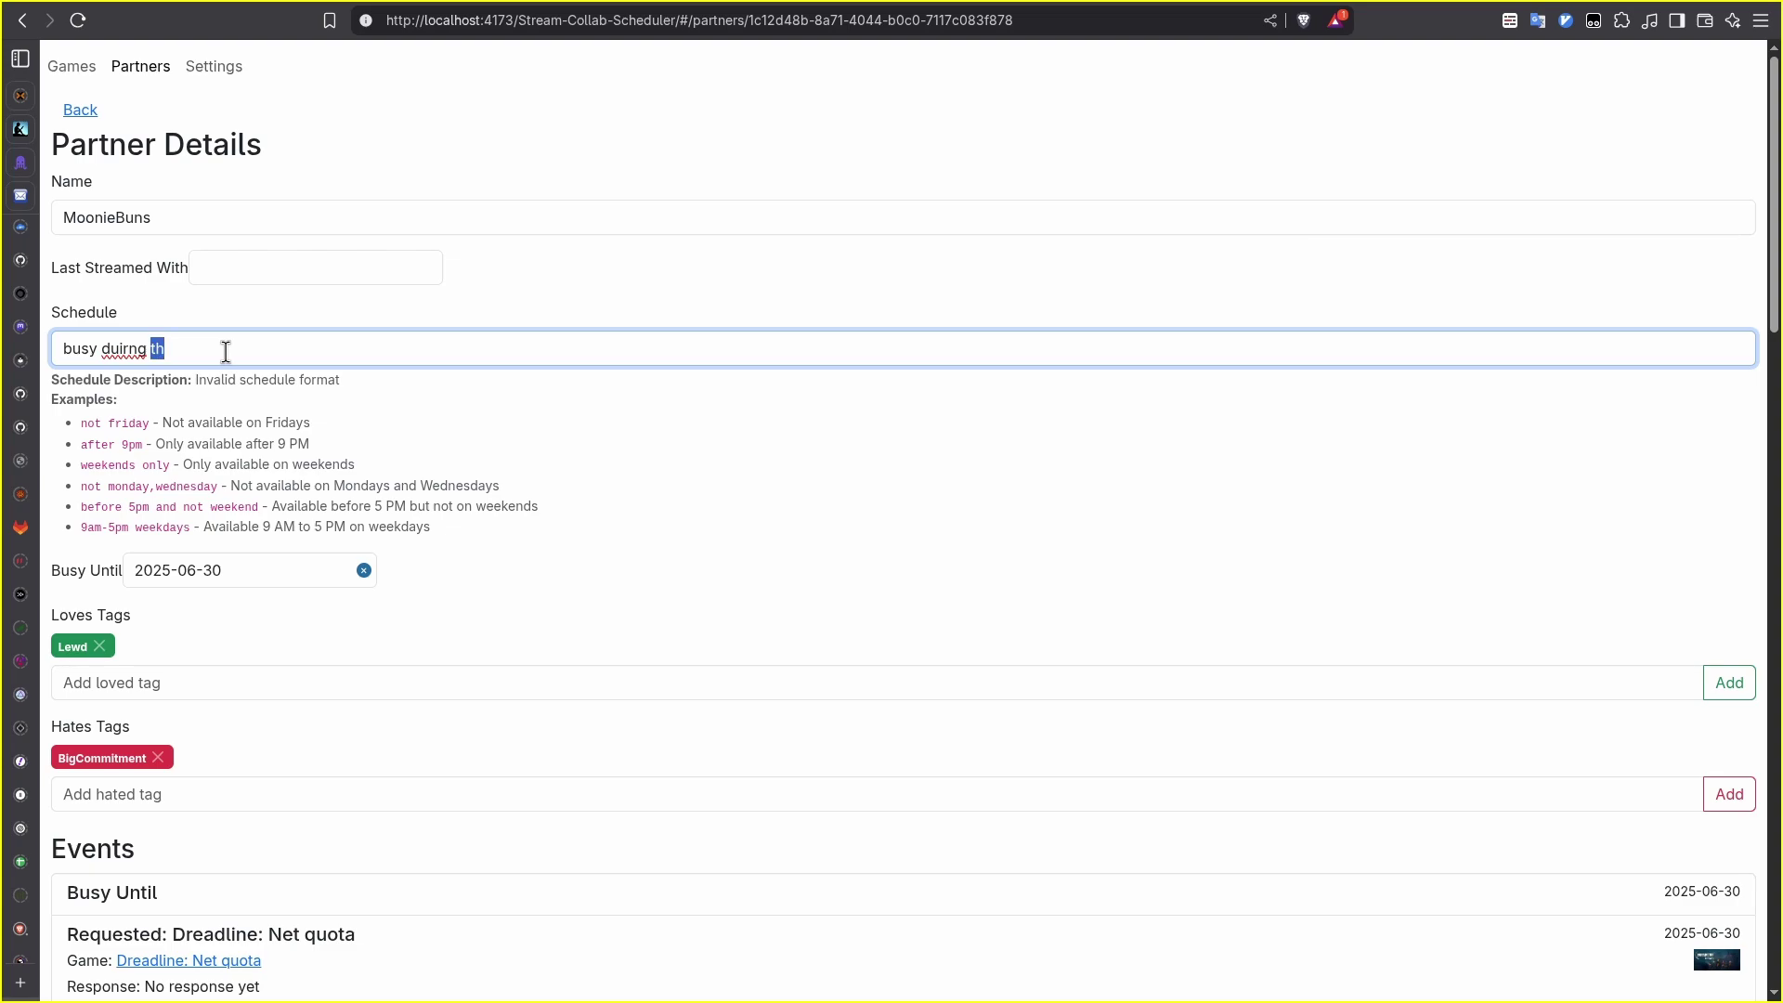
key("BackSpace")
key("ctrl+BackSpace")
type("during summer")
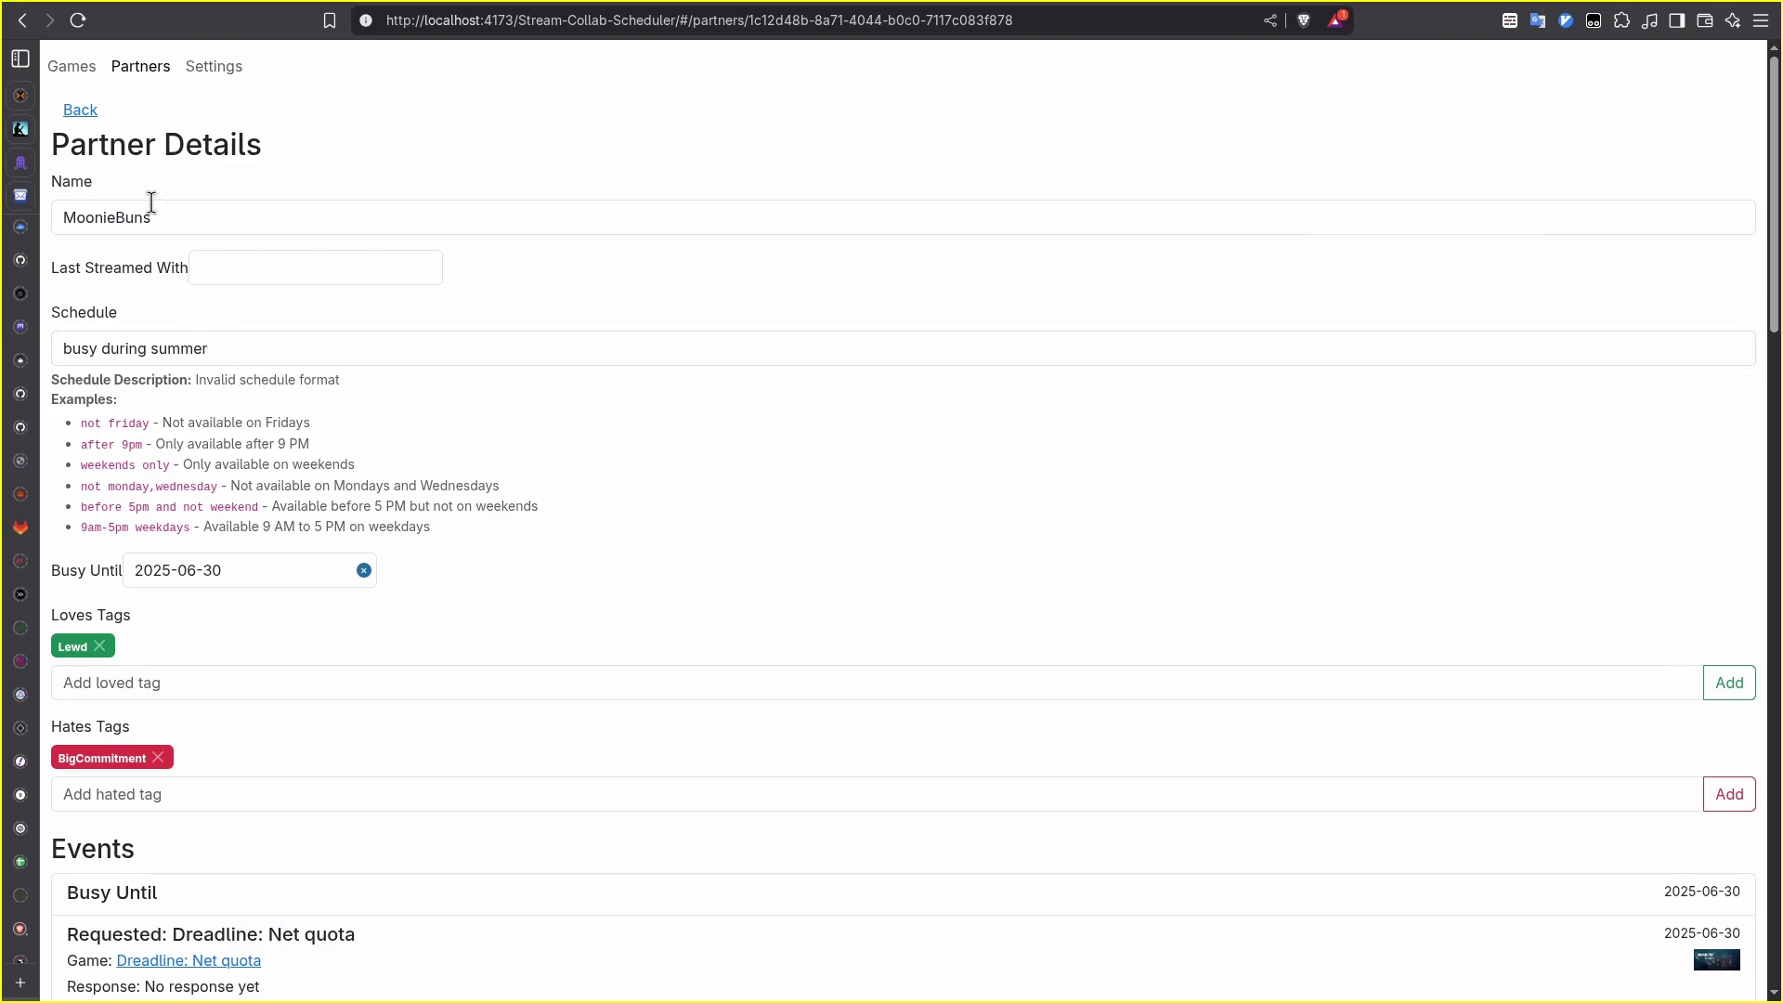
Open the game M.O.O.D.S. FR from the games list and check its available partners for schedule conflicts.
left_click(69, 68)
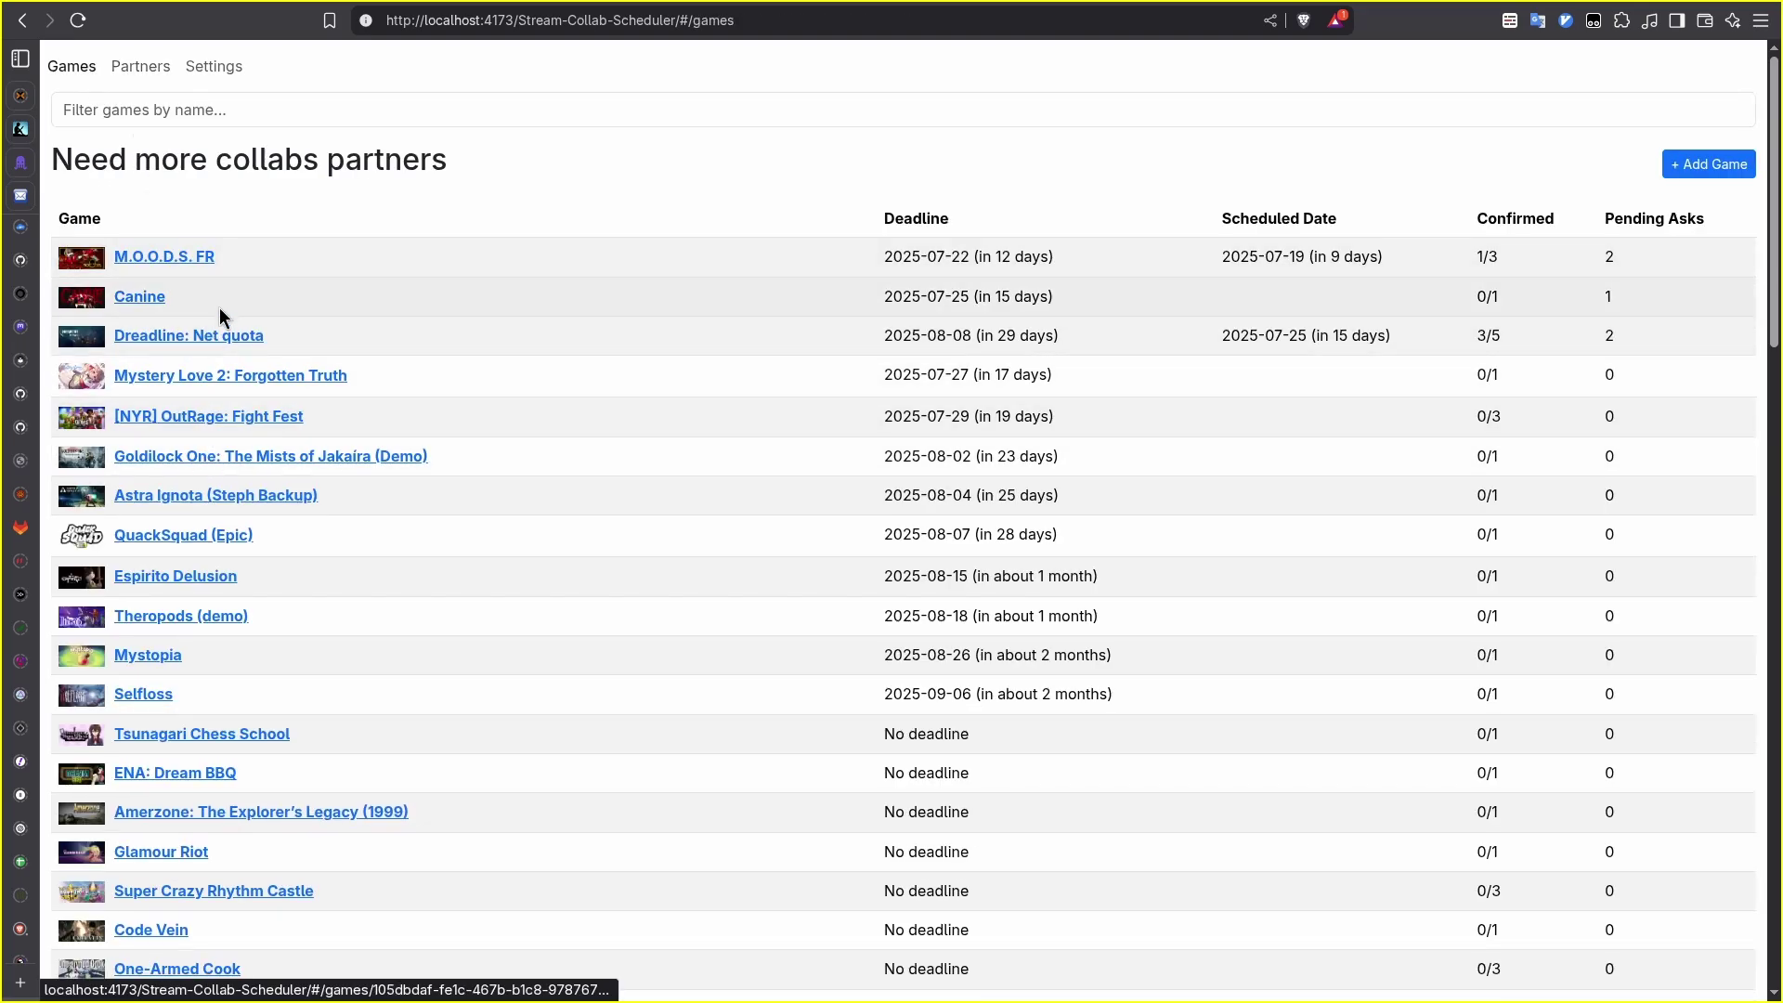
left_click(202, 257)
scroll(282, 664, "down", 4)
scroll(282, 665, "down", 8)
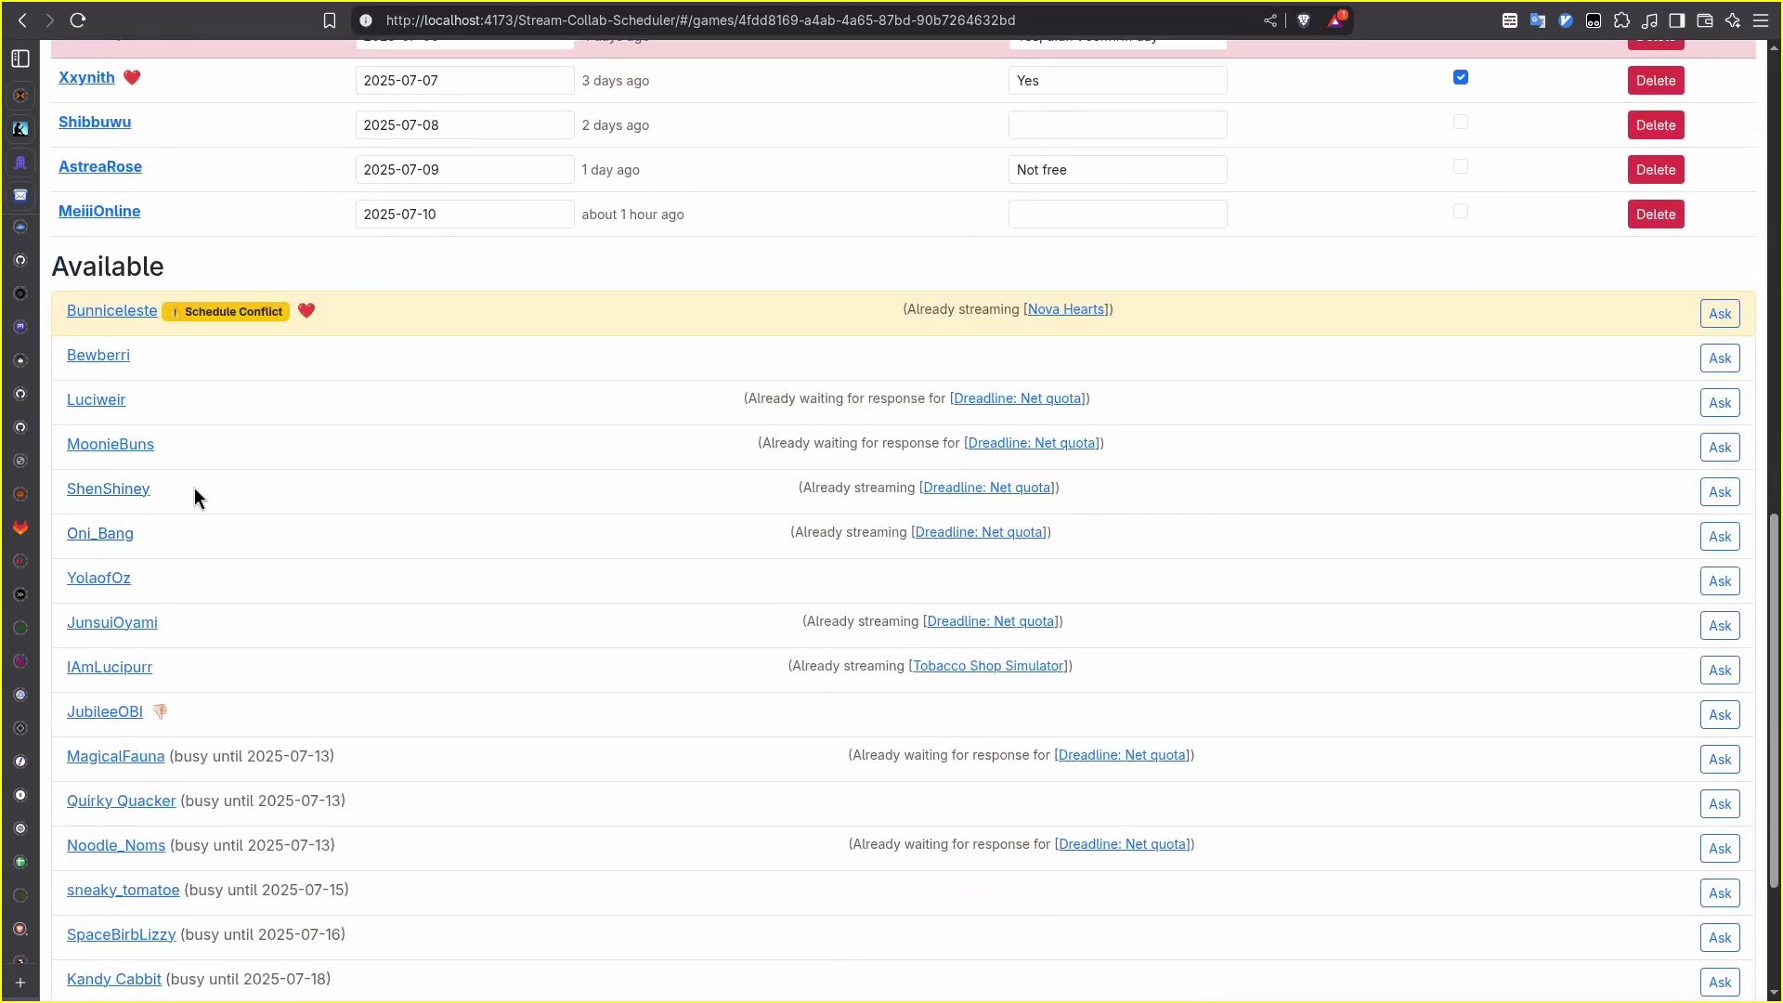
Reopen the fourth available partner's details and set the schedule to "mon and sun".
left_click(144, 445)
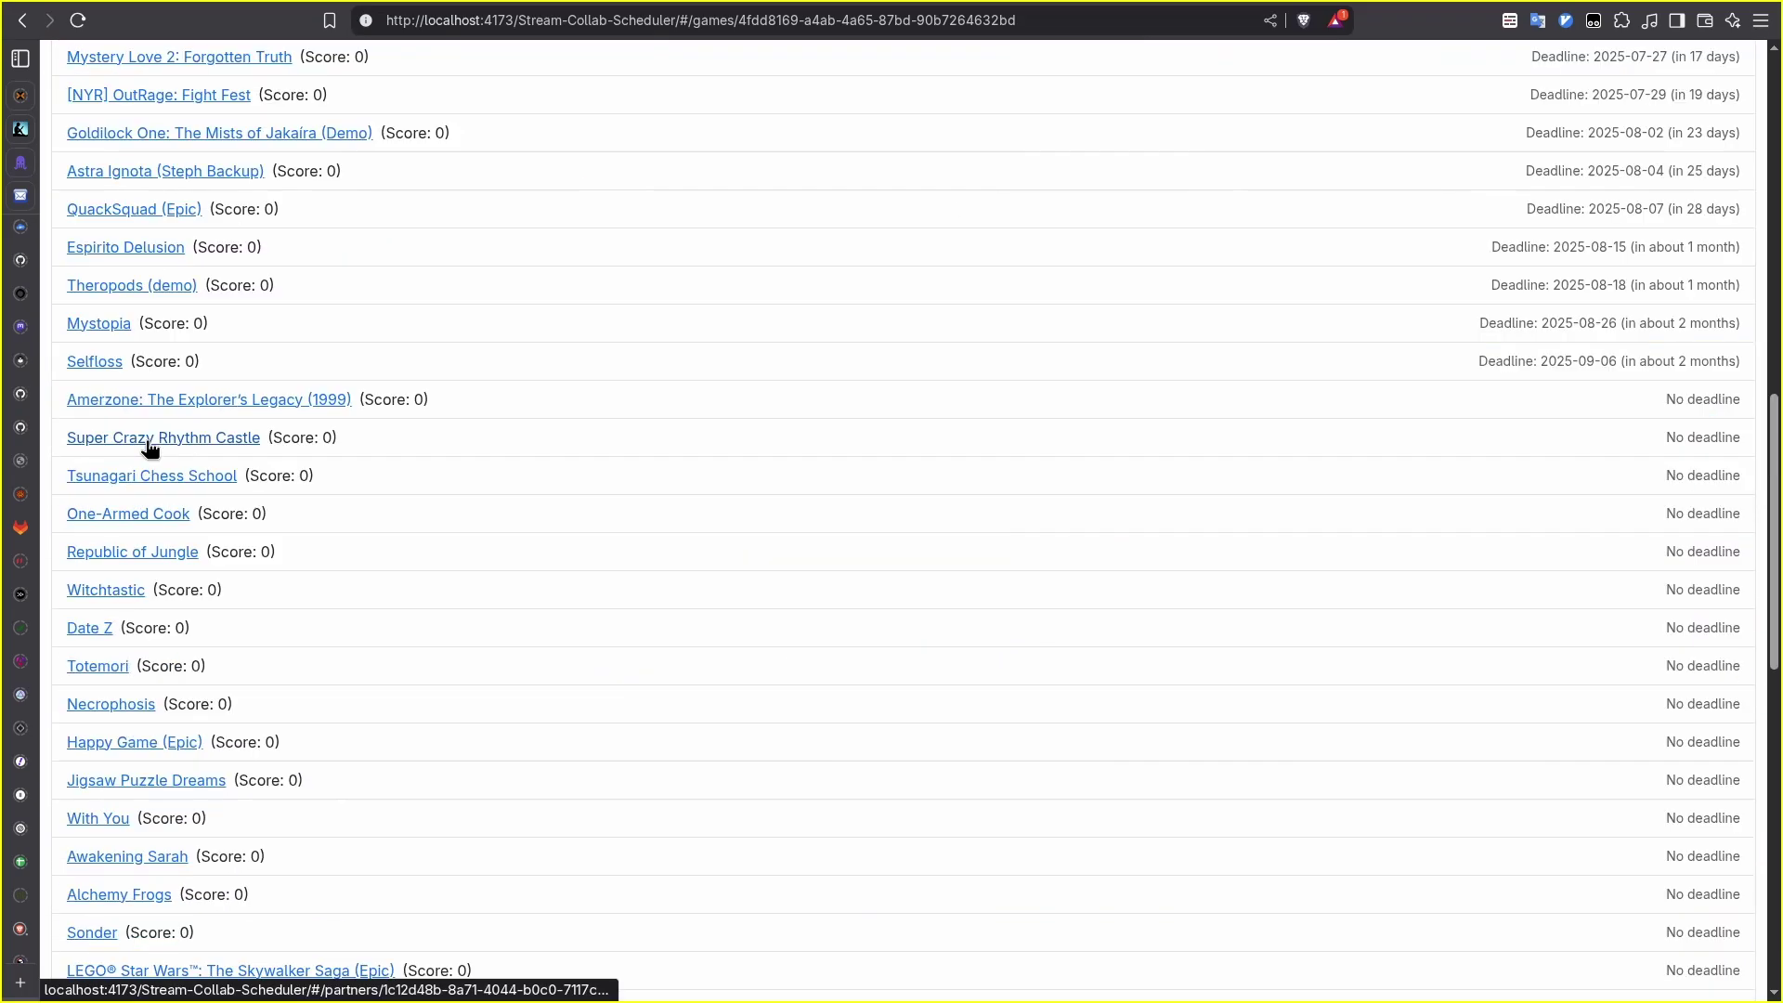
scroll(309, 468, "up", 10)
scroll(320, 478, "up", 2)
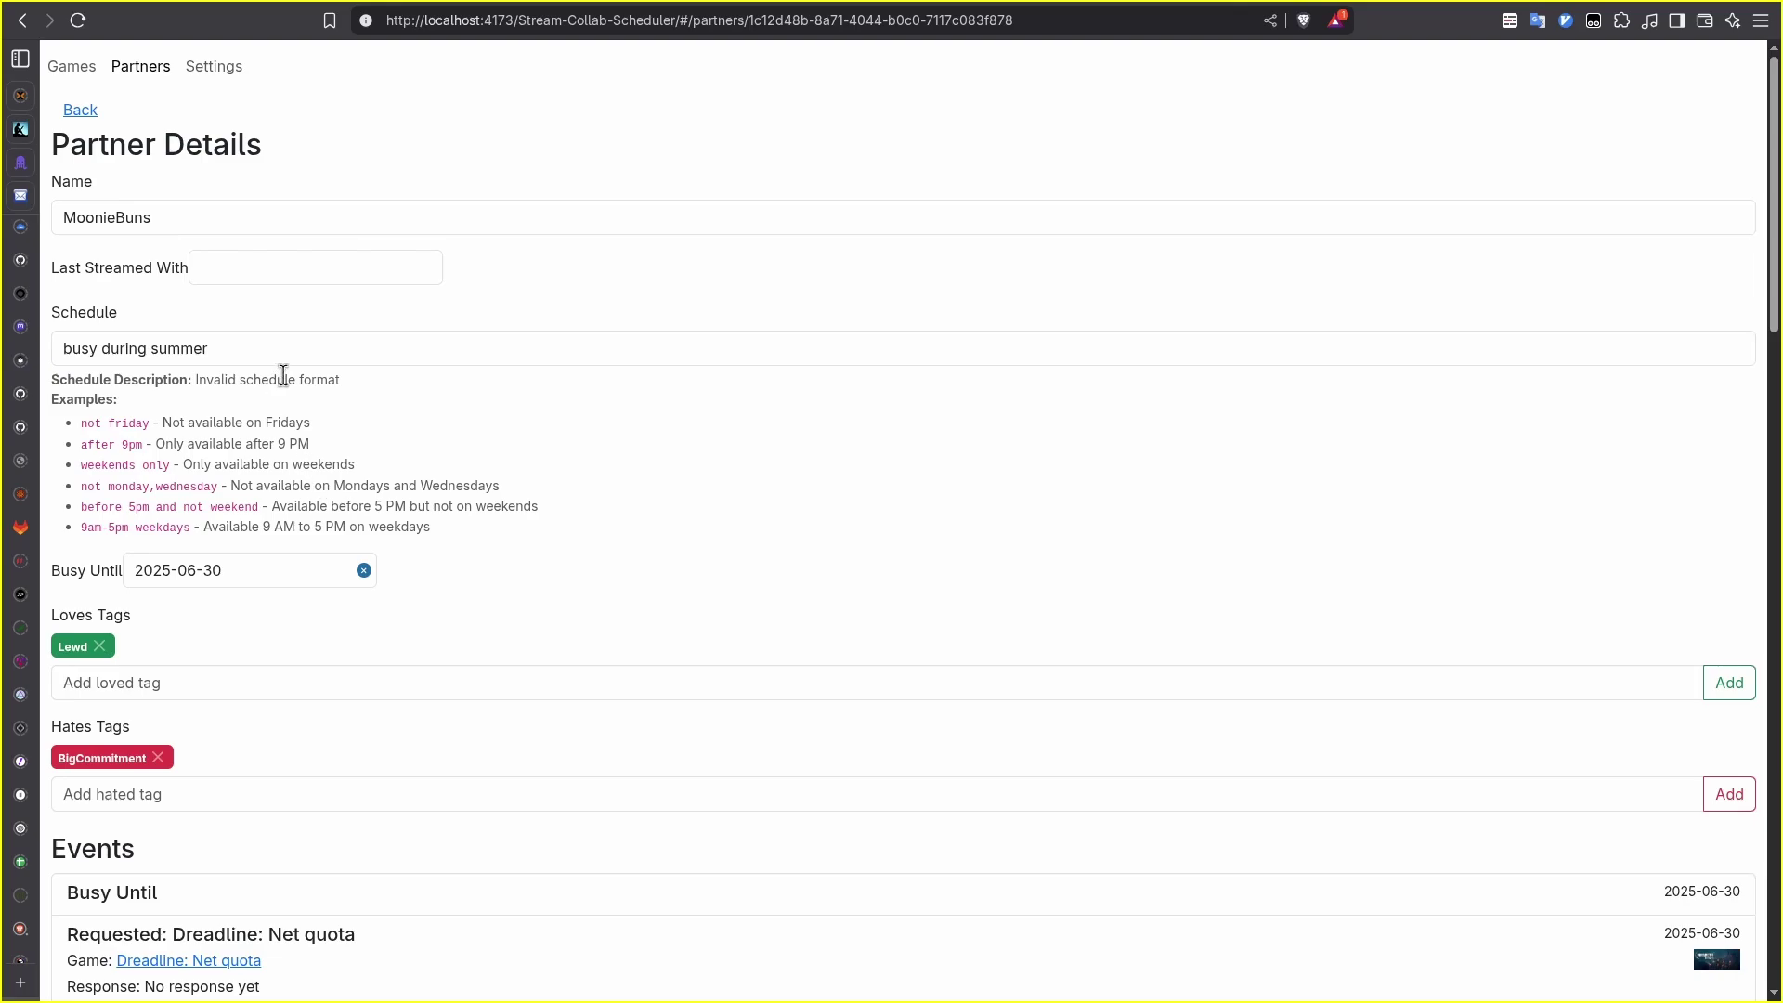
left_click(305, 352)
key("ctrl+a")
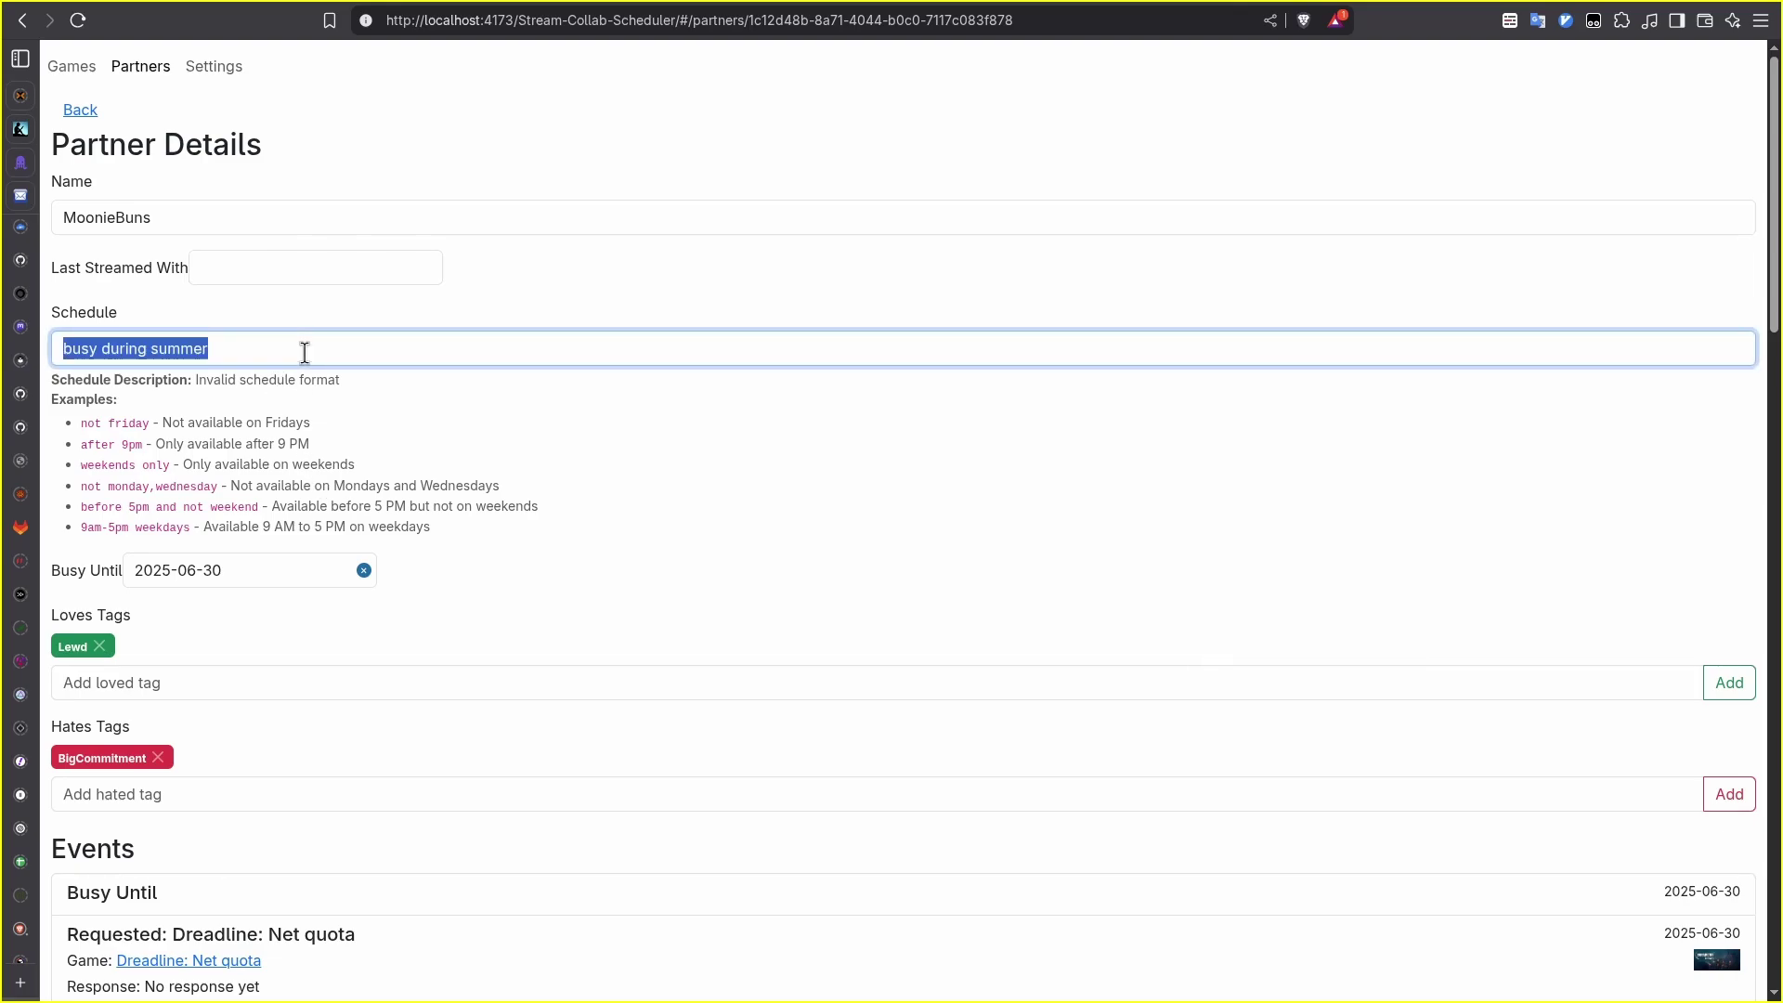
type("mon")
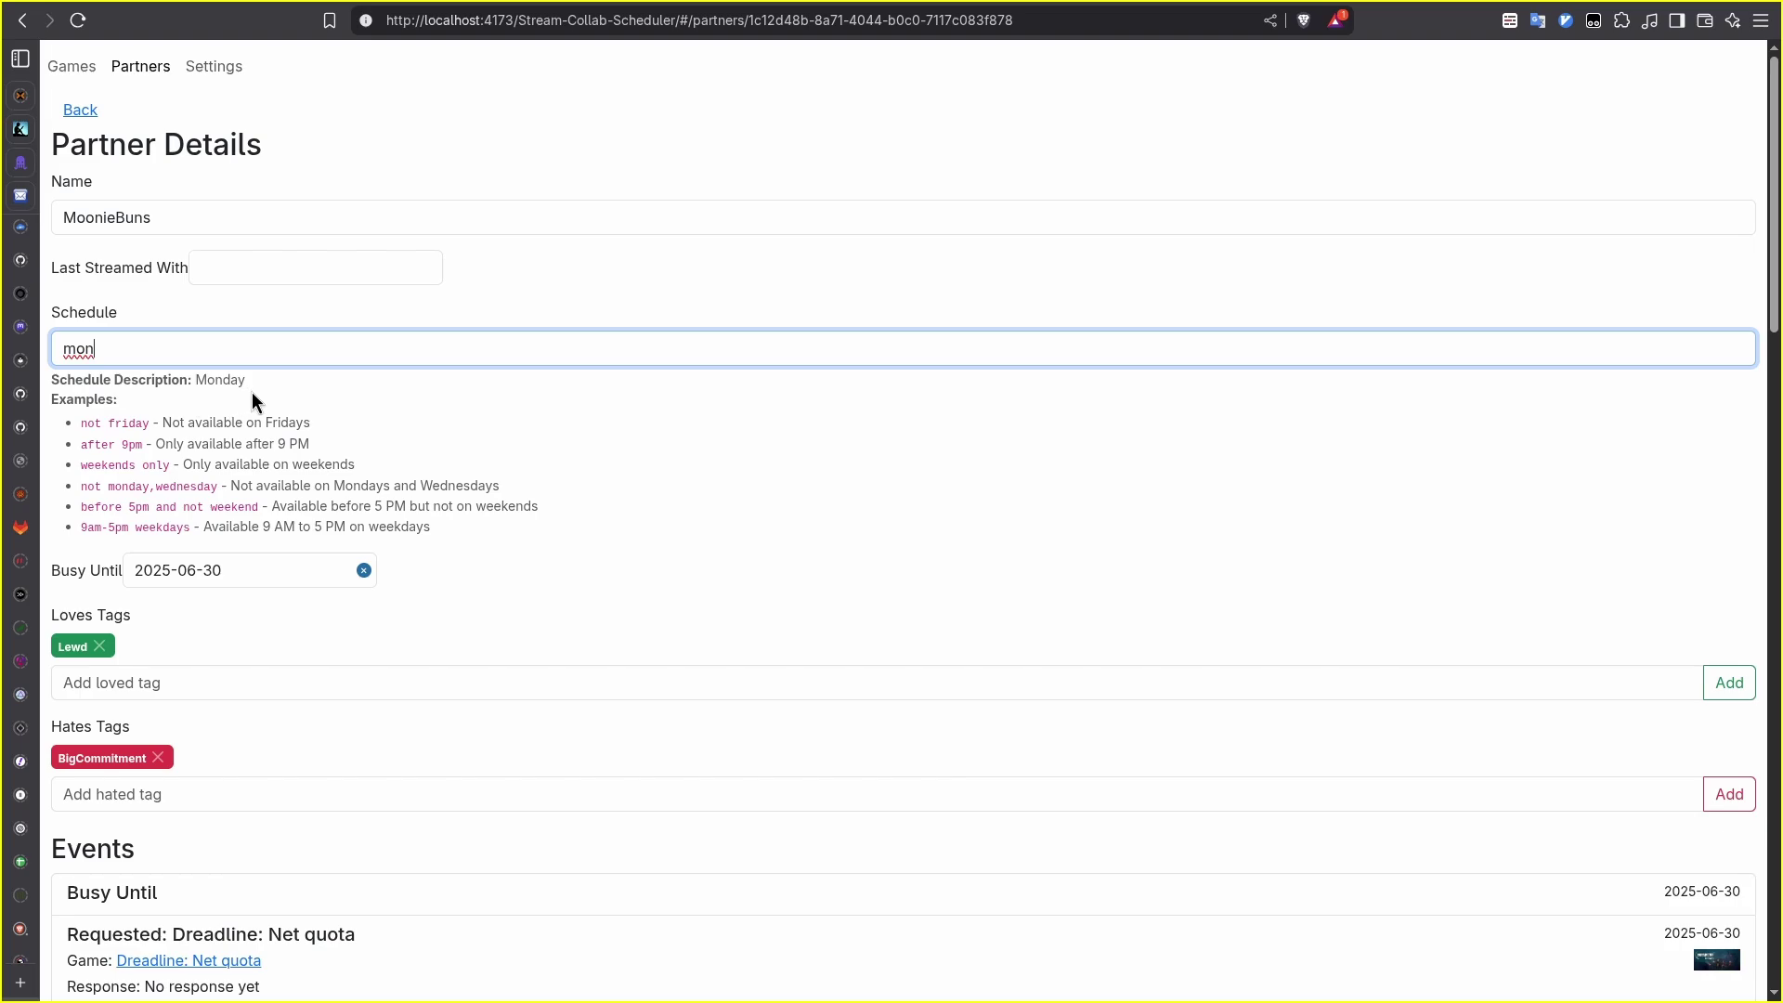
type("day")
key("ctrl+a")
type("mon and sun")
left_click(253, 391)
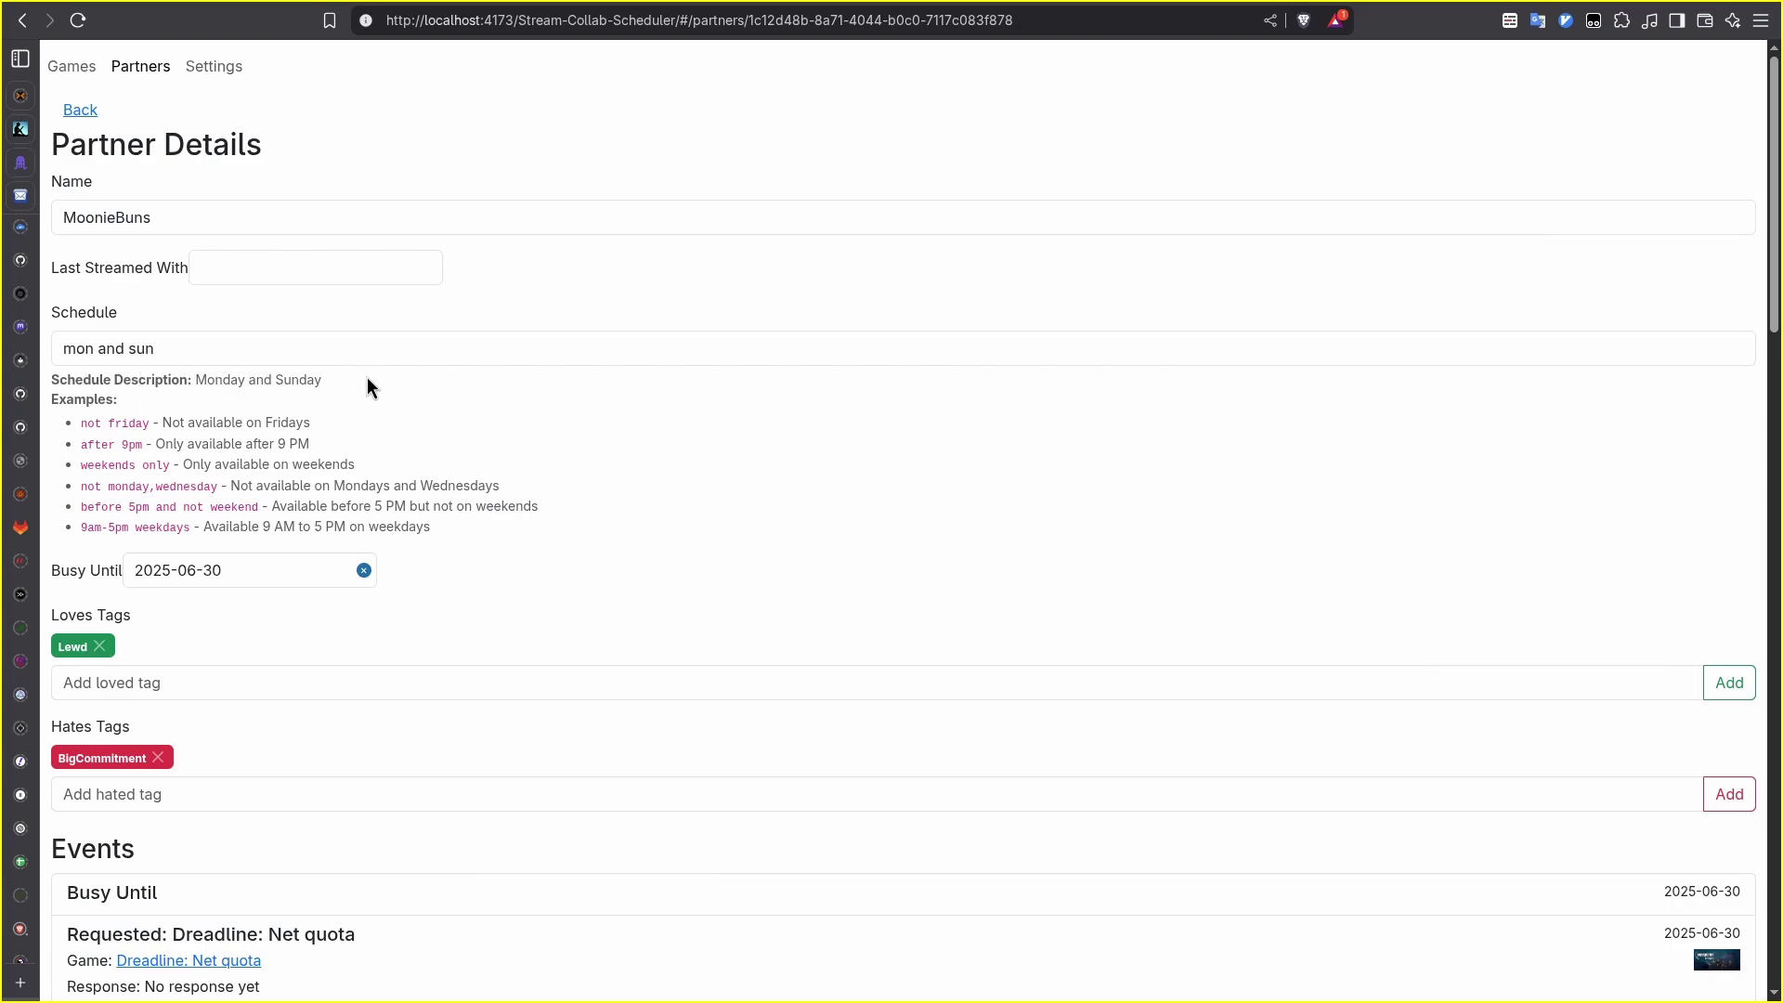
Filter the partners list by "bun" and open the second matching partner to view that partner's schedule.
scroll(284, 472, "down", 5)
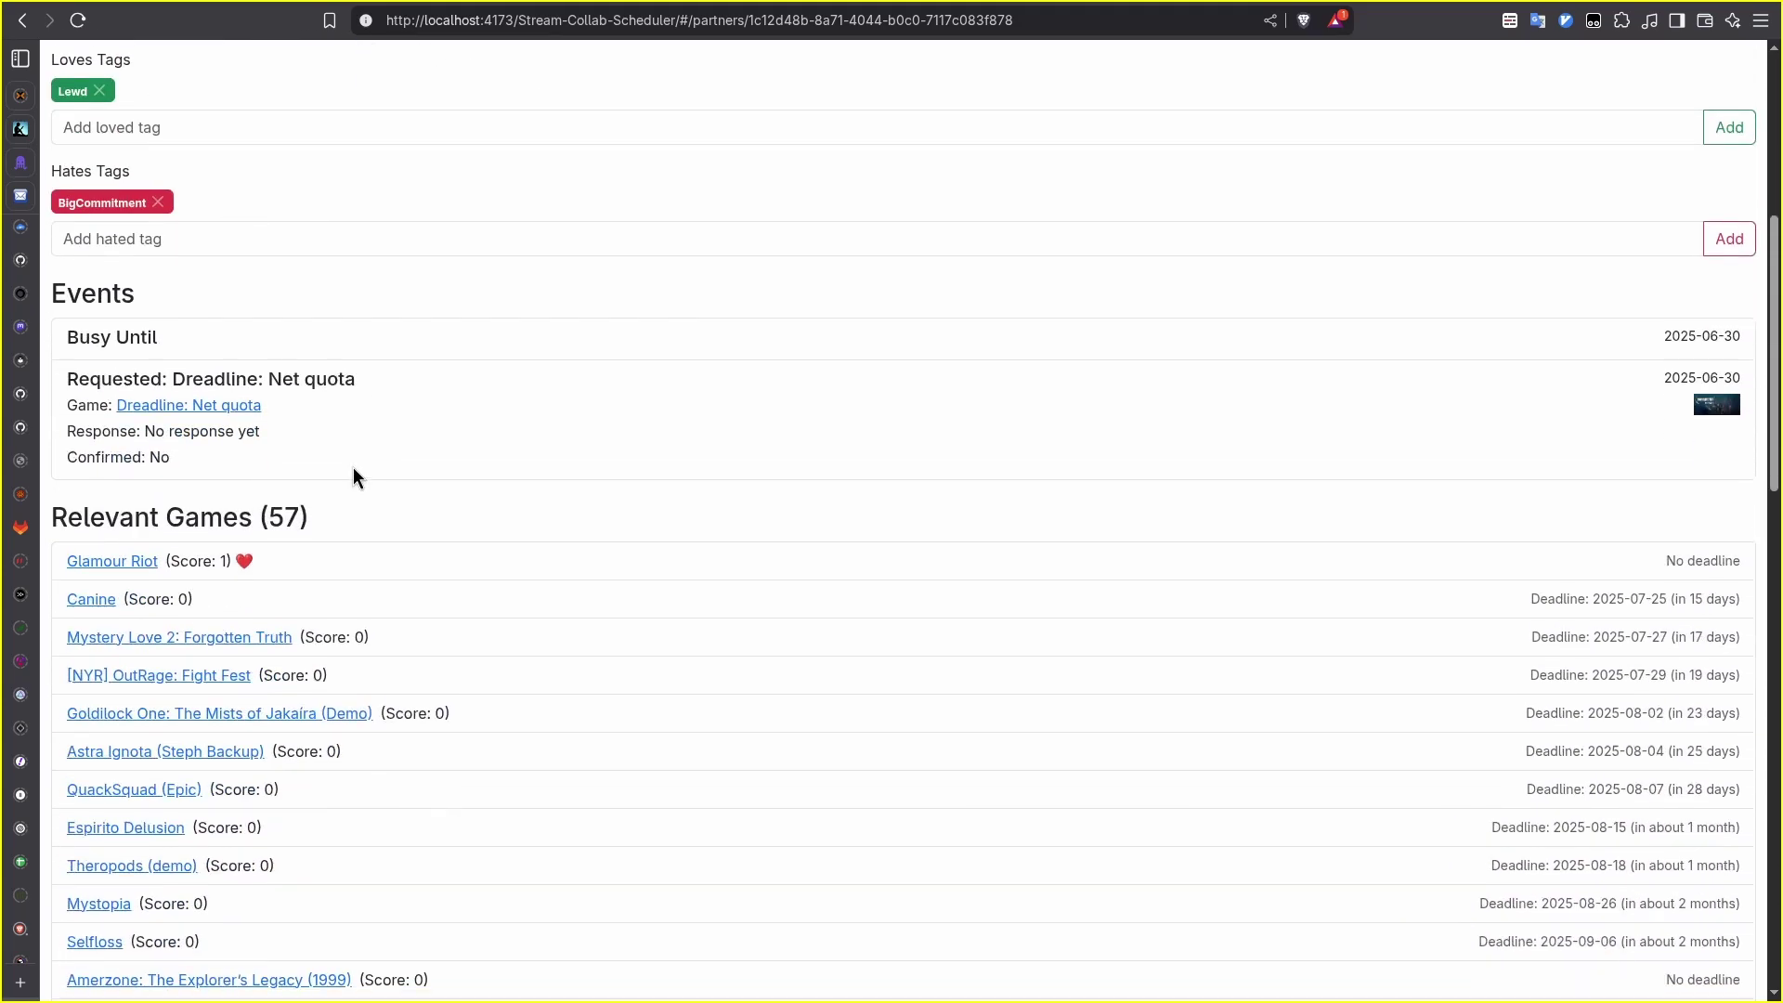
scroll(353, 475, "up", 5)
left_click(140, 66)
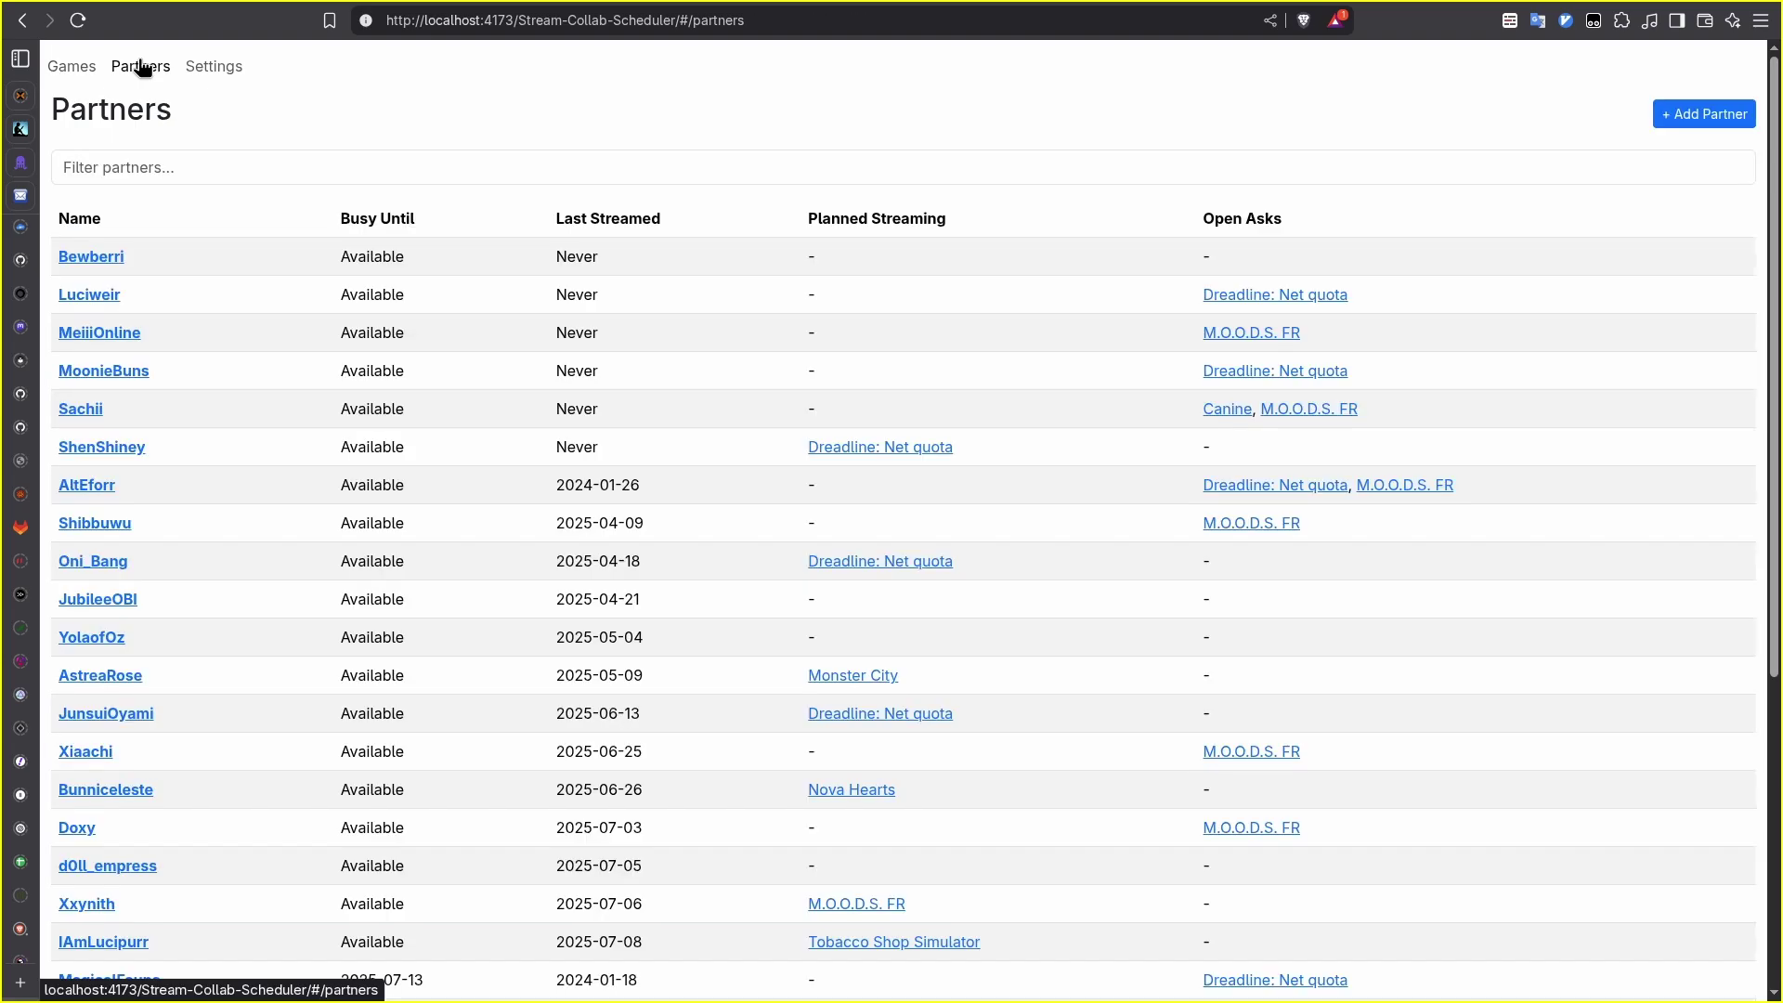
left_click(187, 154)
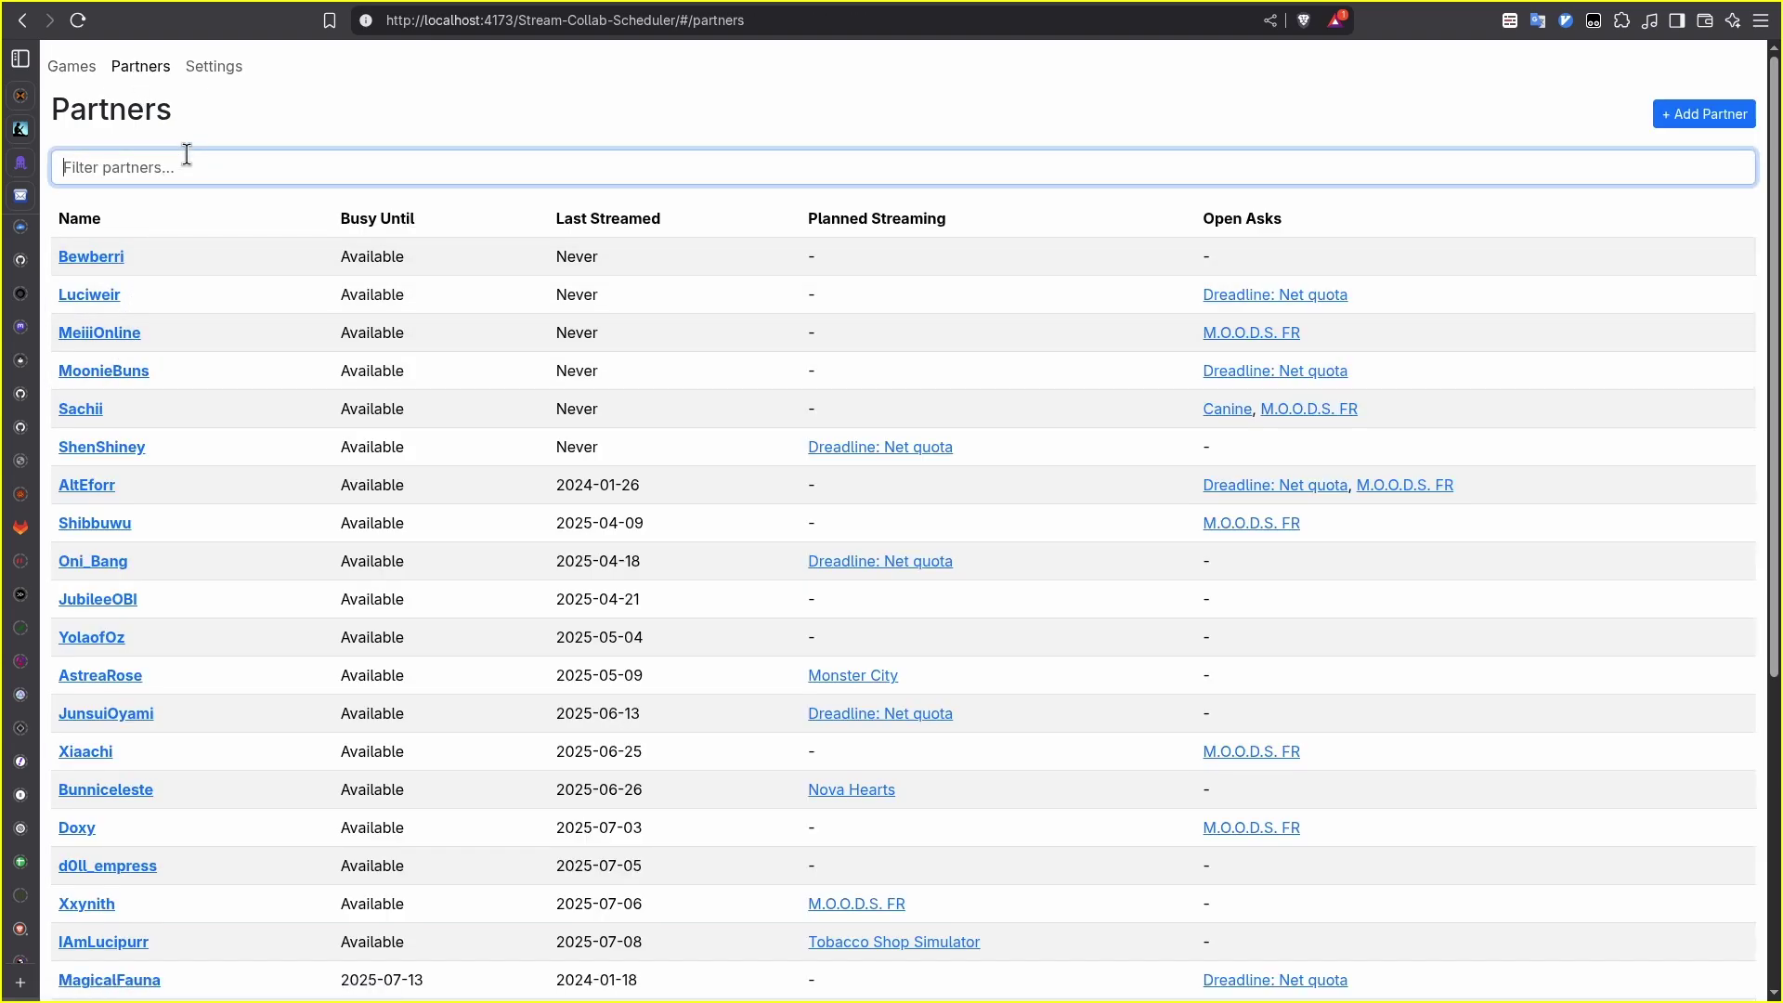
type("bun")
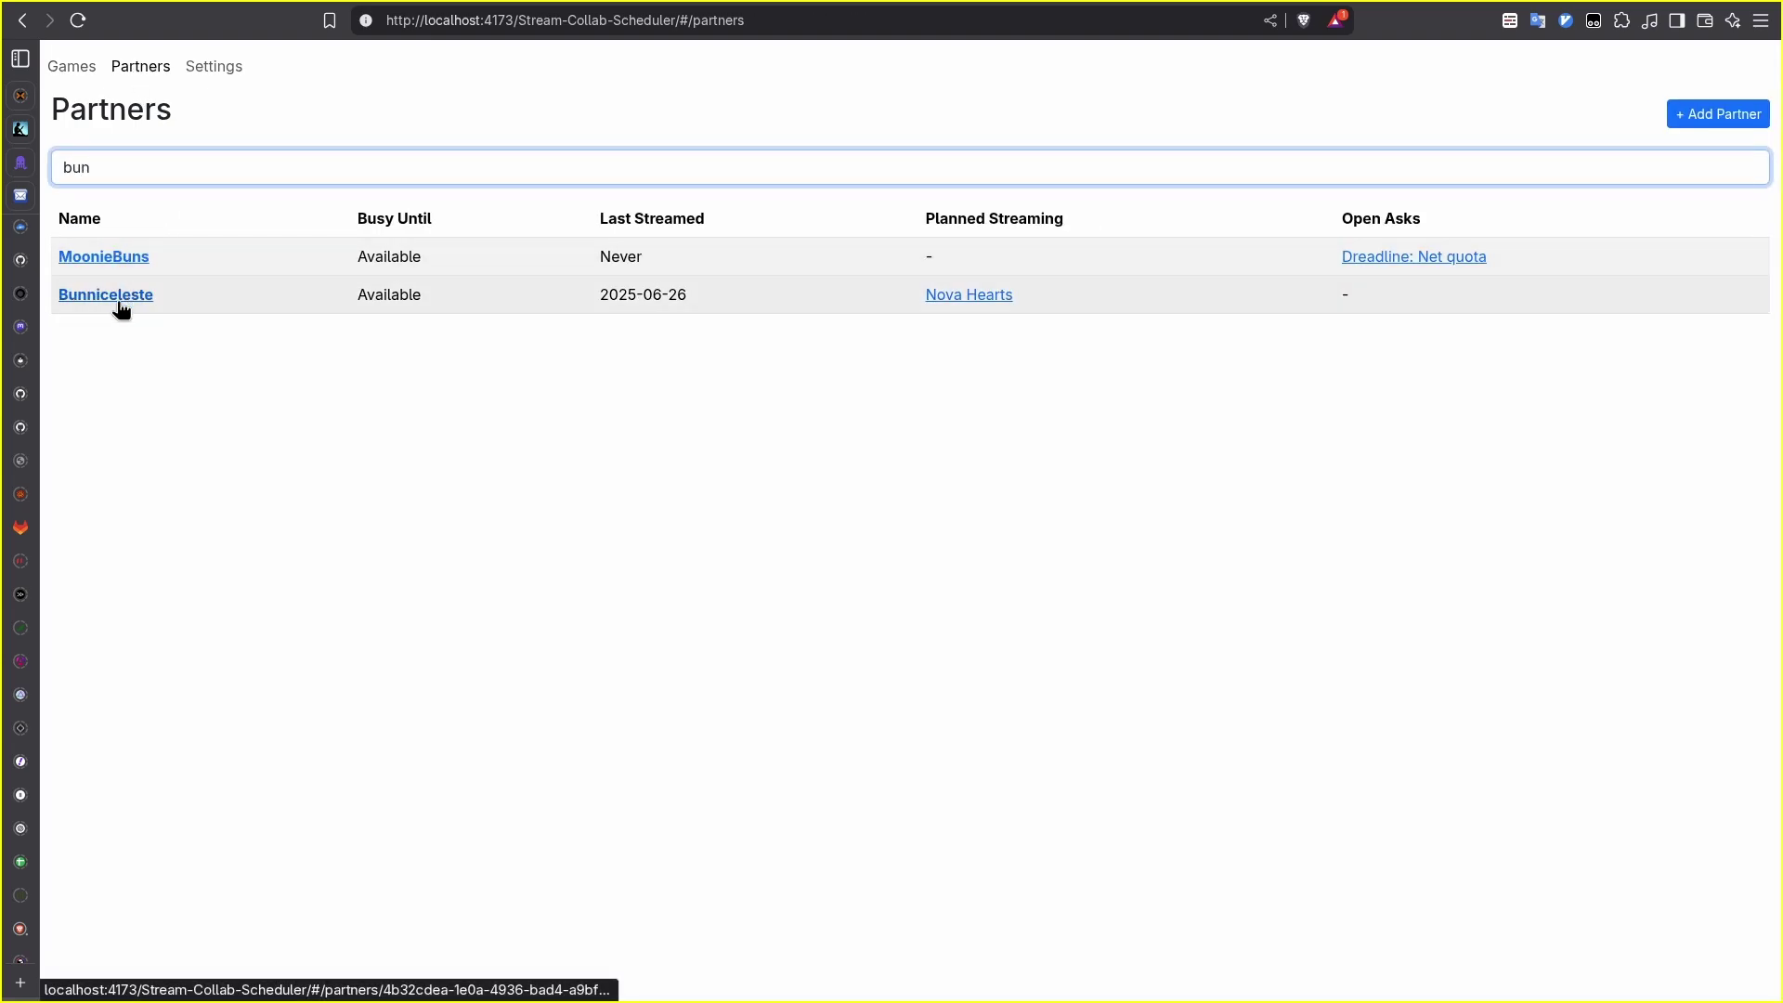
left_click(119, 302)
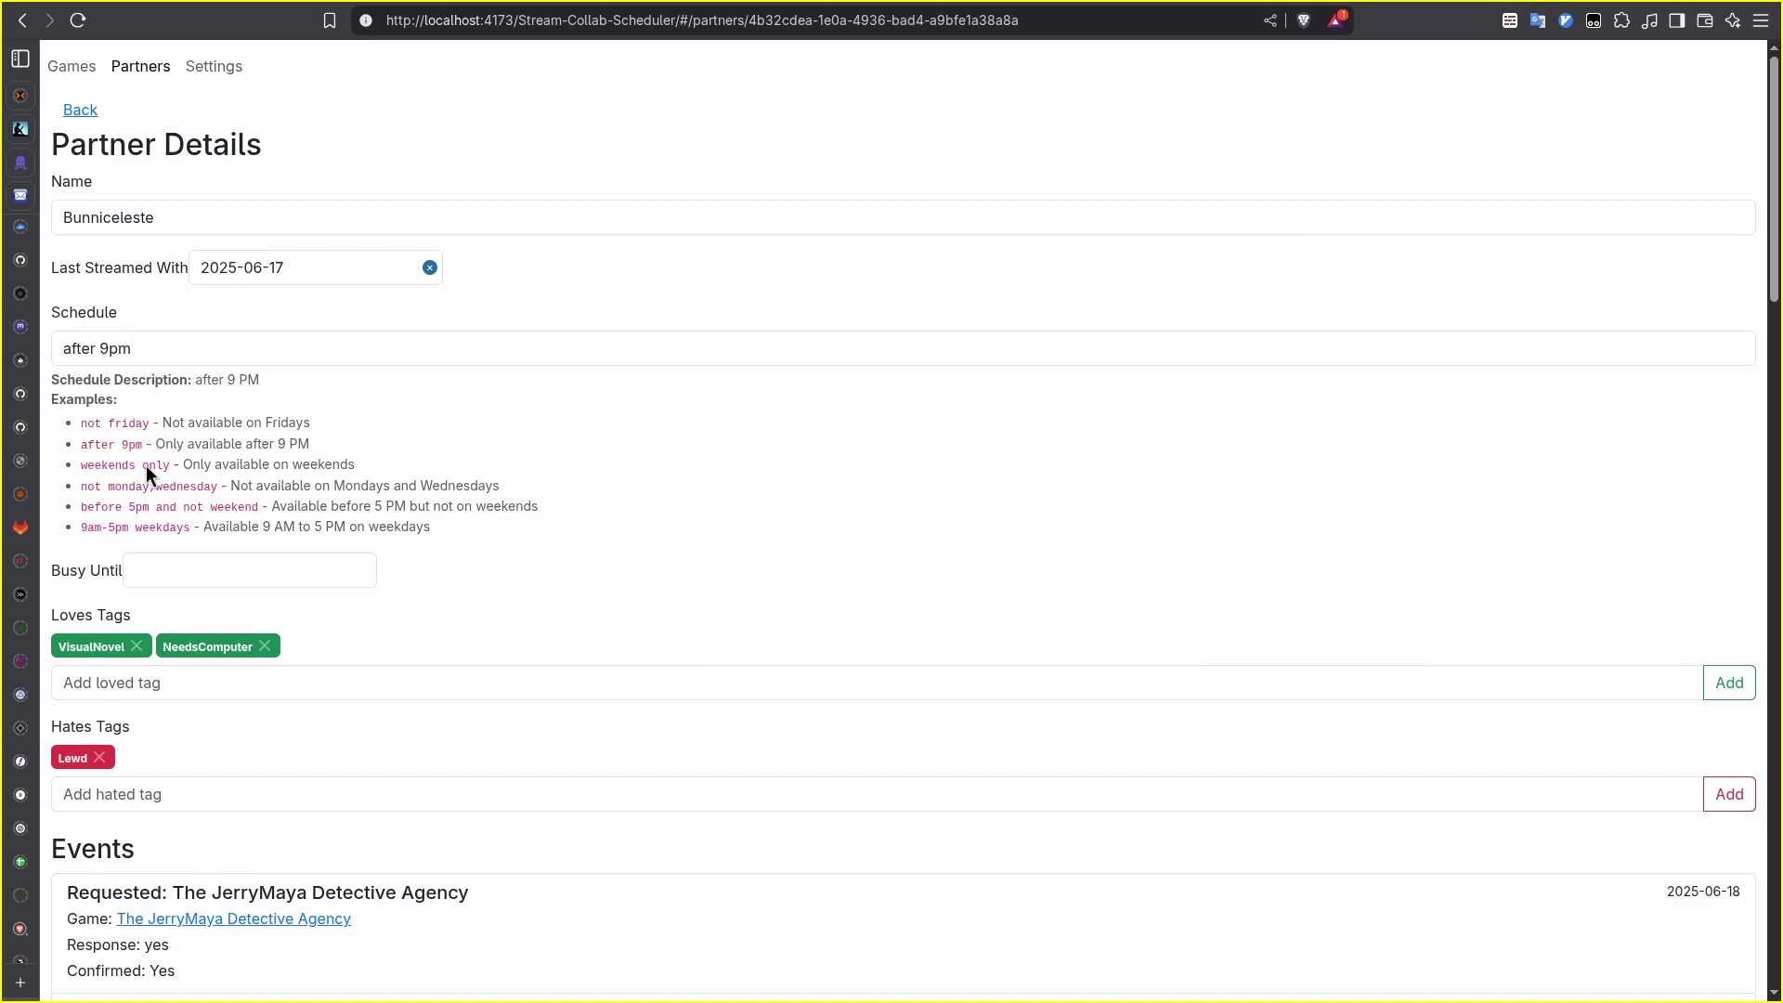
Return to the game M.O.O.D.S. FR and compare its scheduled time with the schedule conflict flags on available partners.
left_click(69, 66)
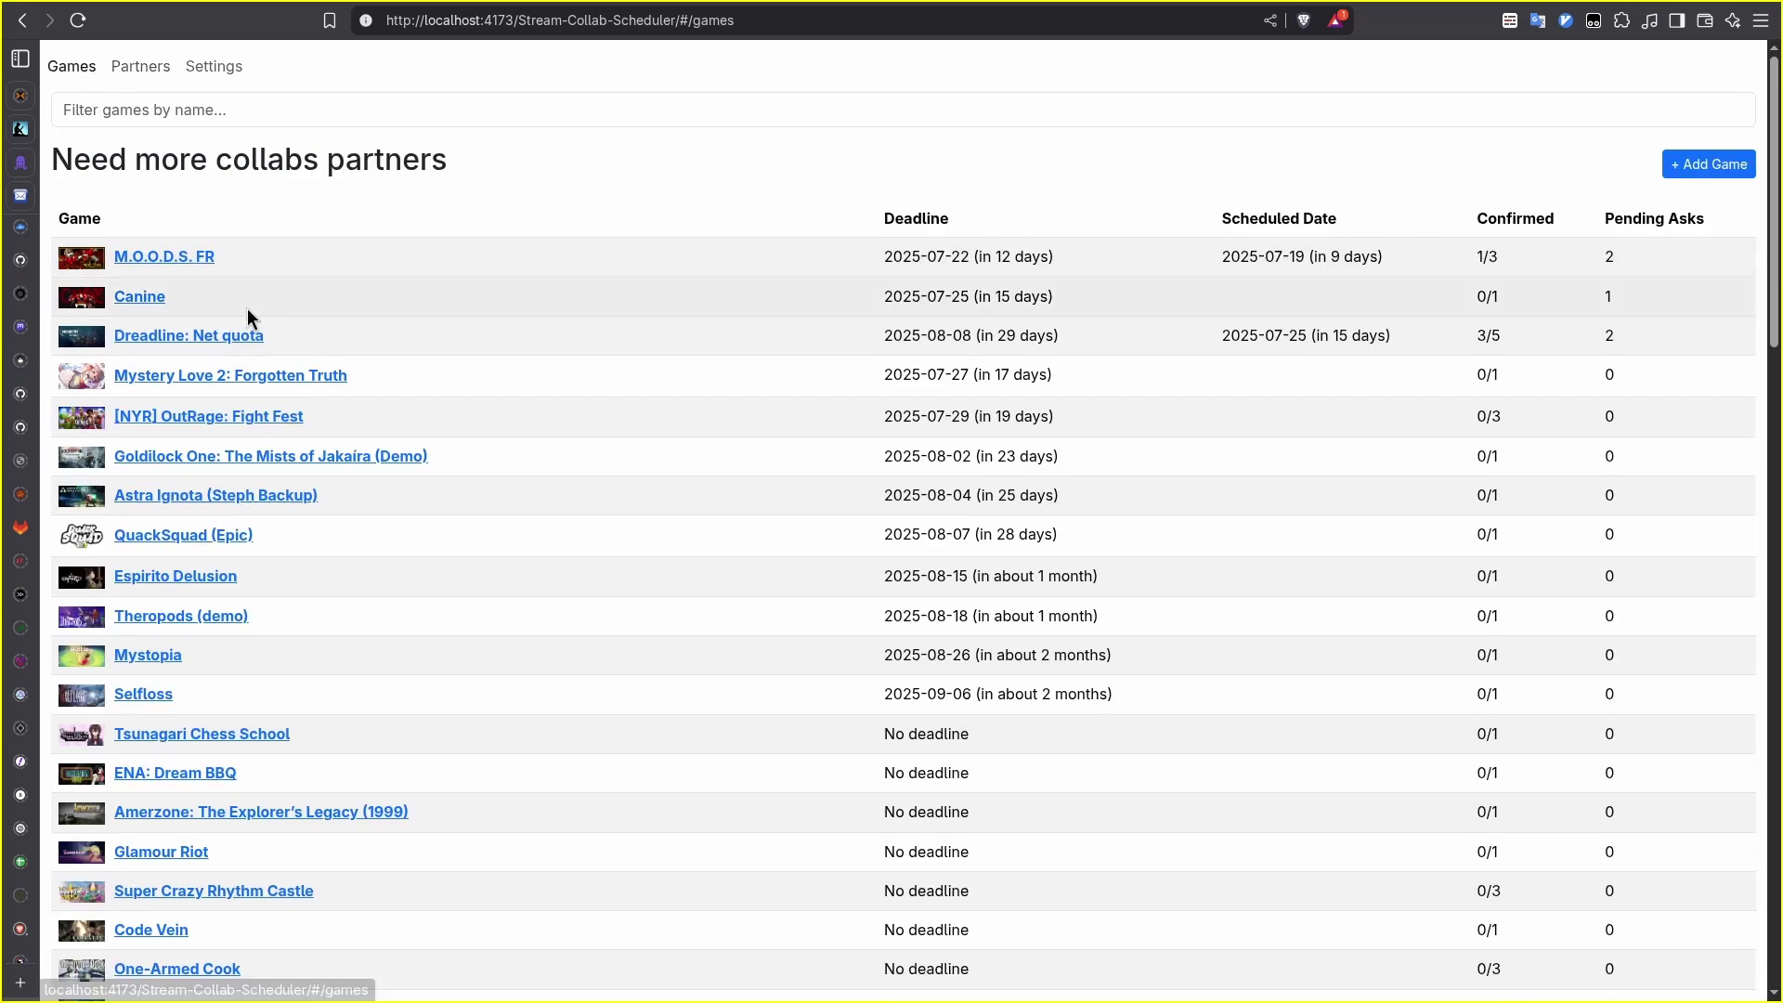
left_click(203, 260)
scroll(271, 397, "down", 4)
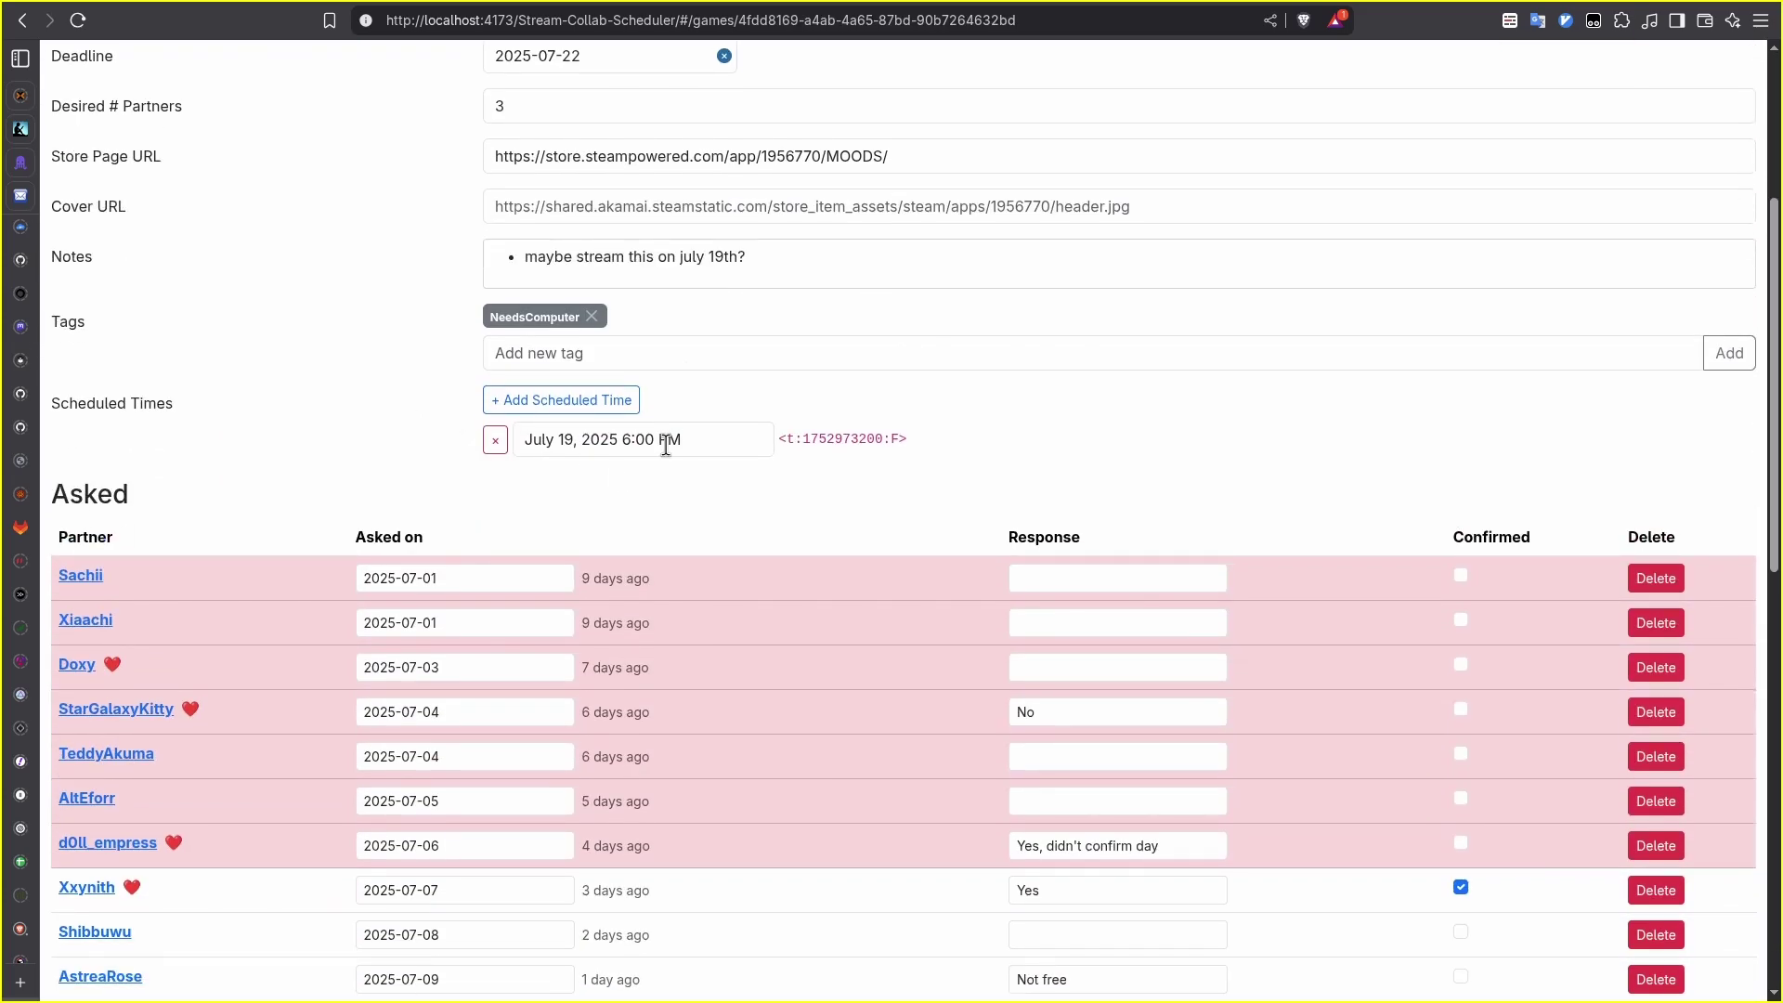
scroll(666, 445, "down", 6)
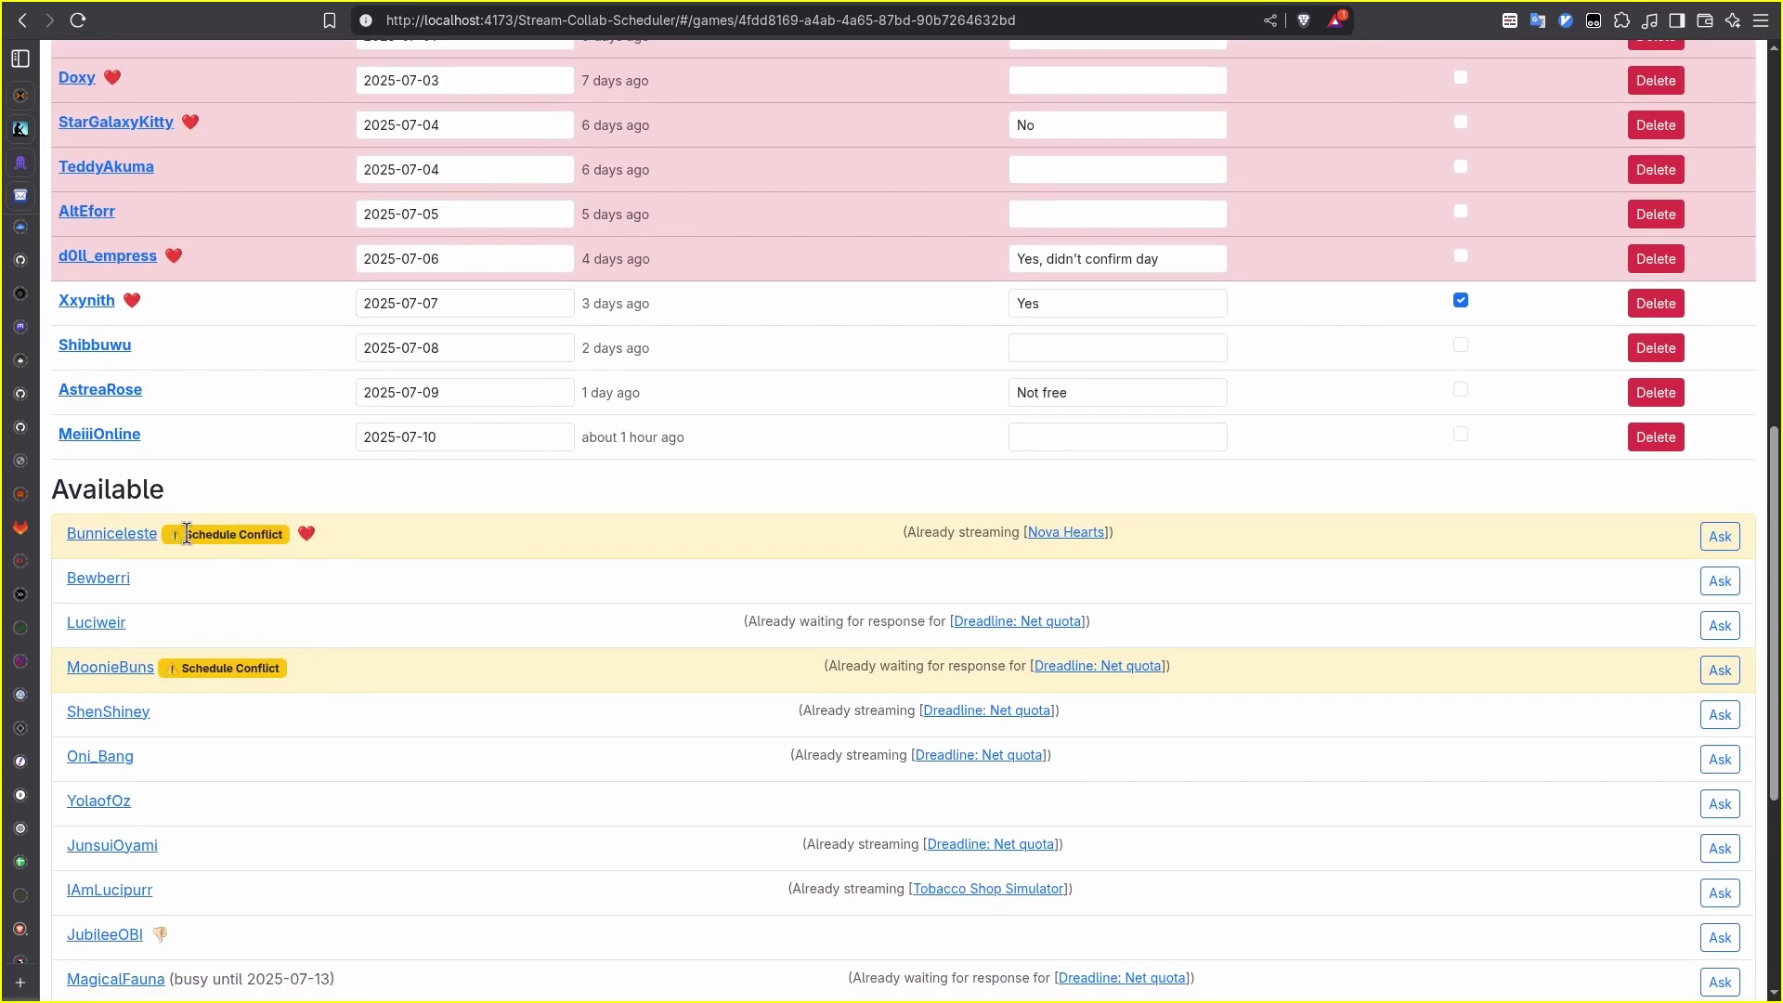
scroll(215, 537, "up", 5)
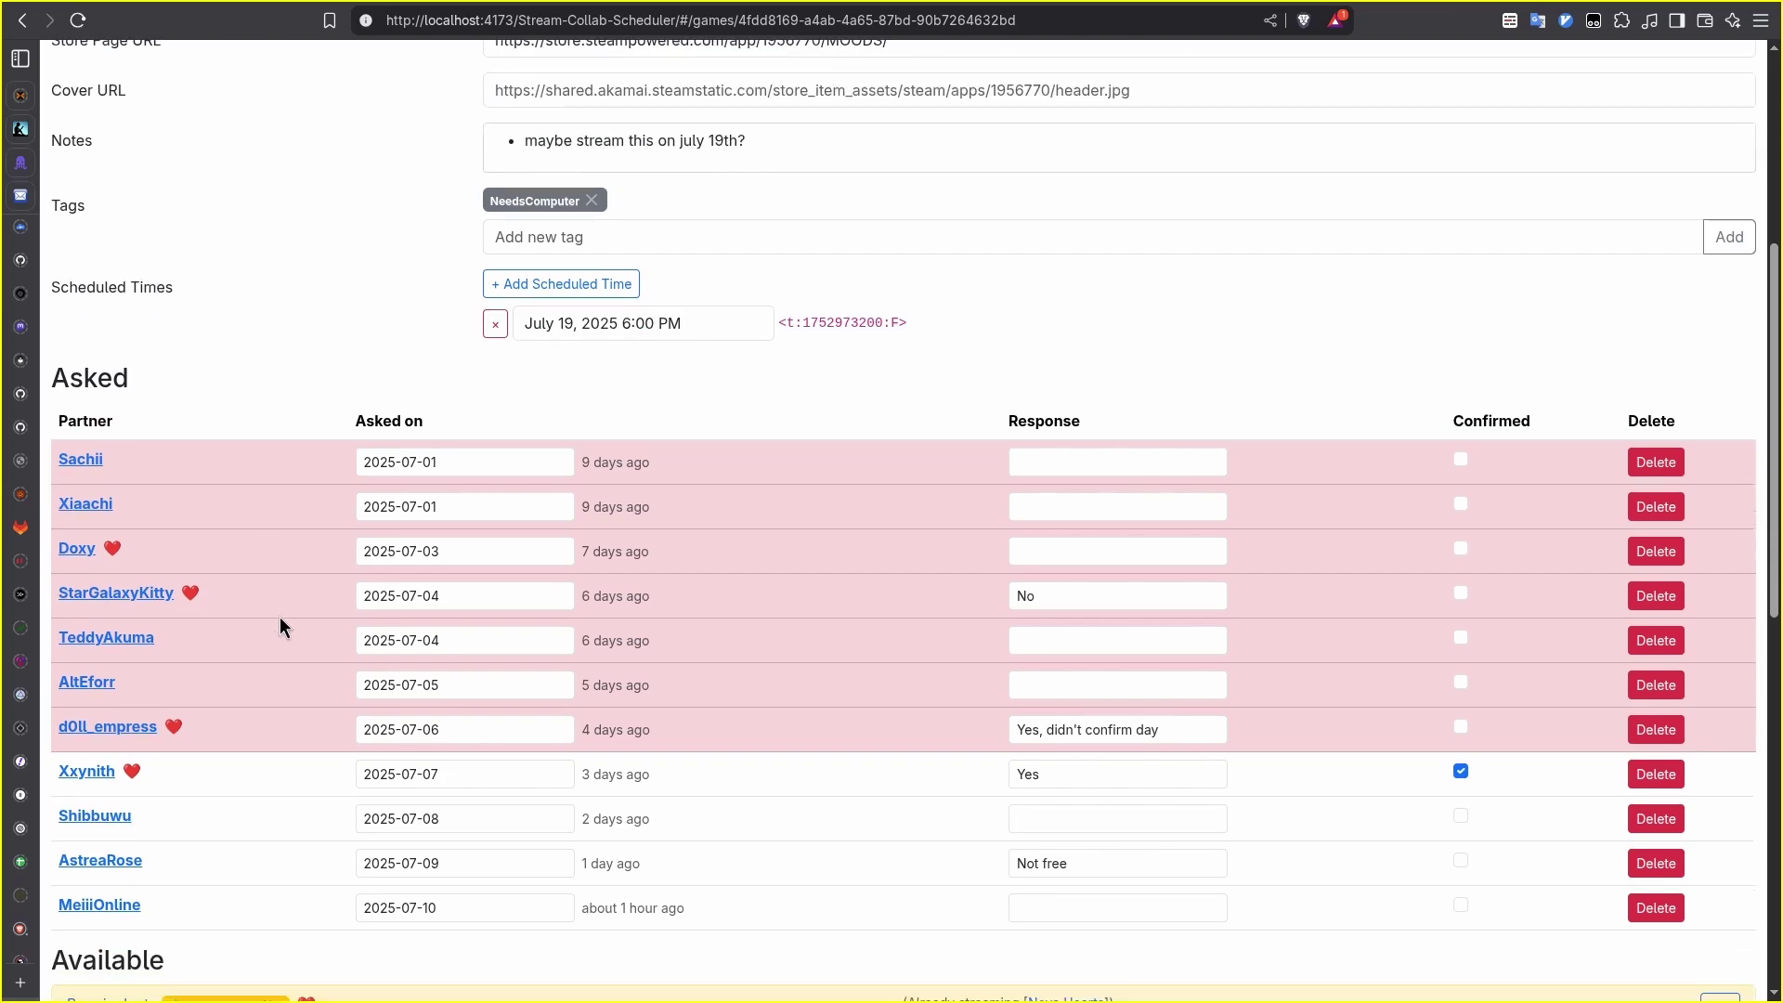
scroll(203, 760, "down", 3)
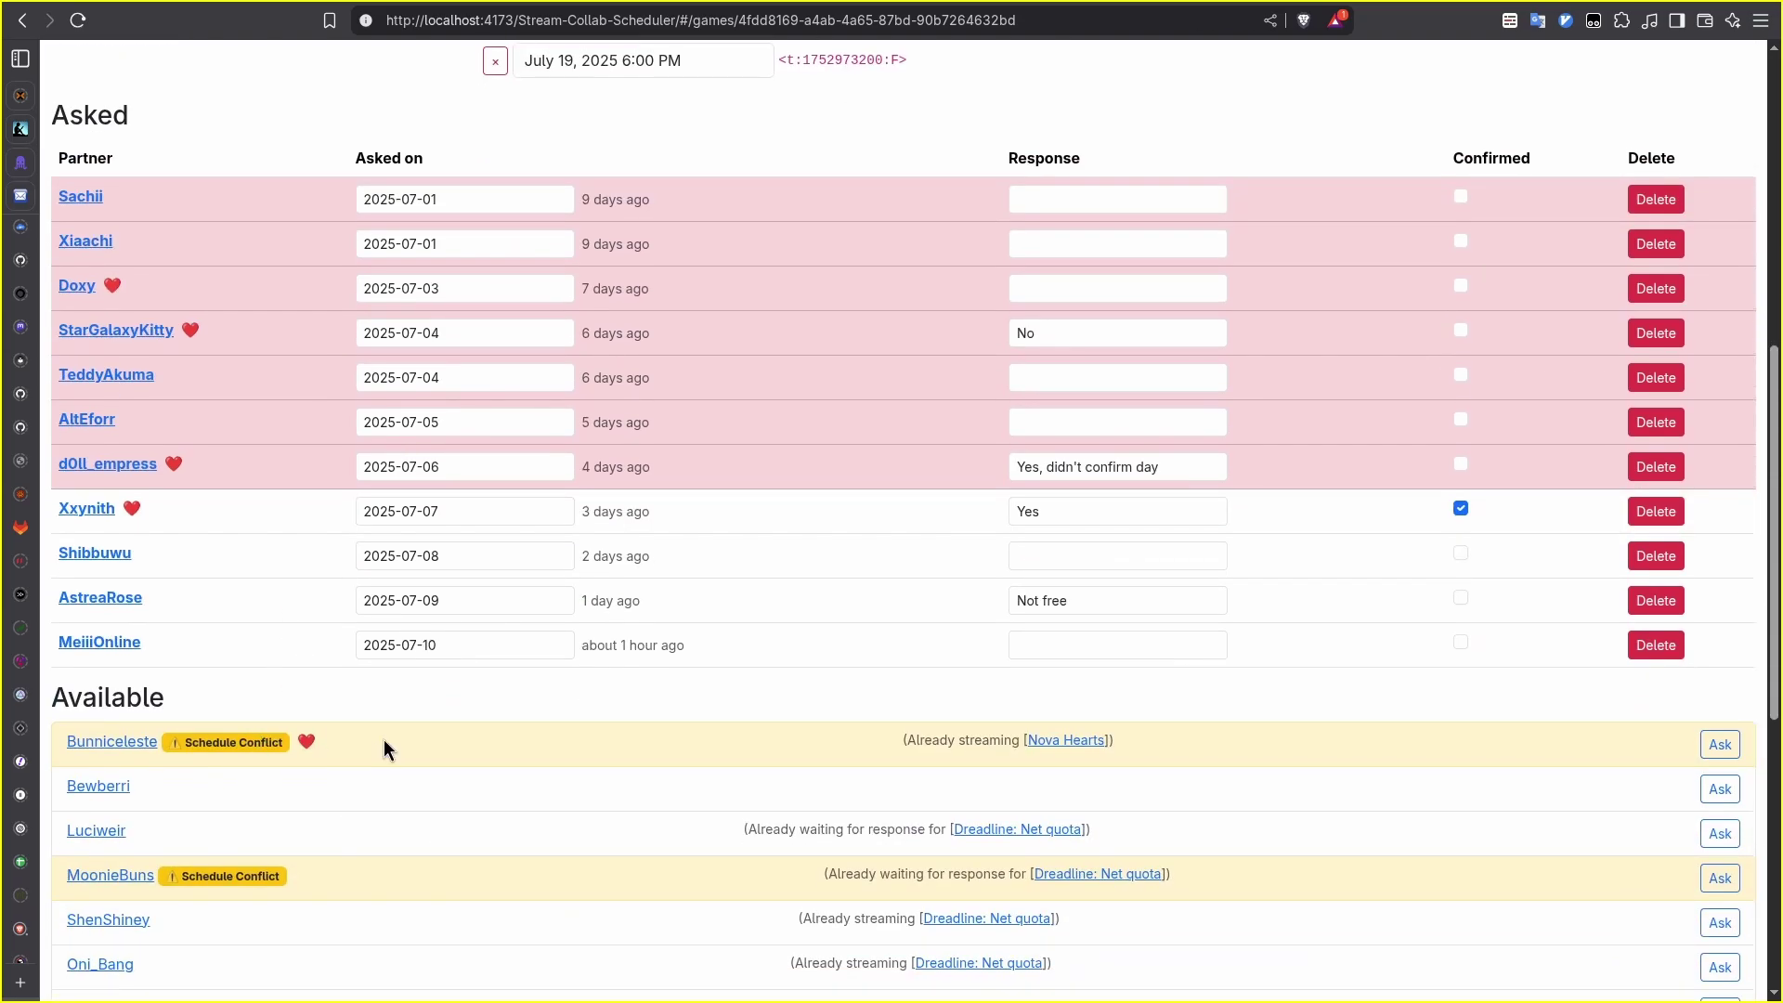
scroll(382, 739, "up", 6)
scroll(327, 644, "up", 2)
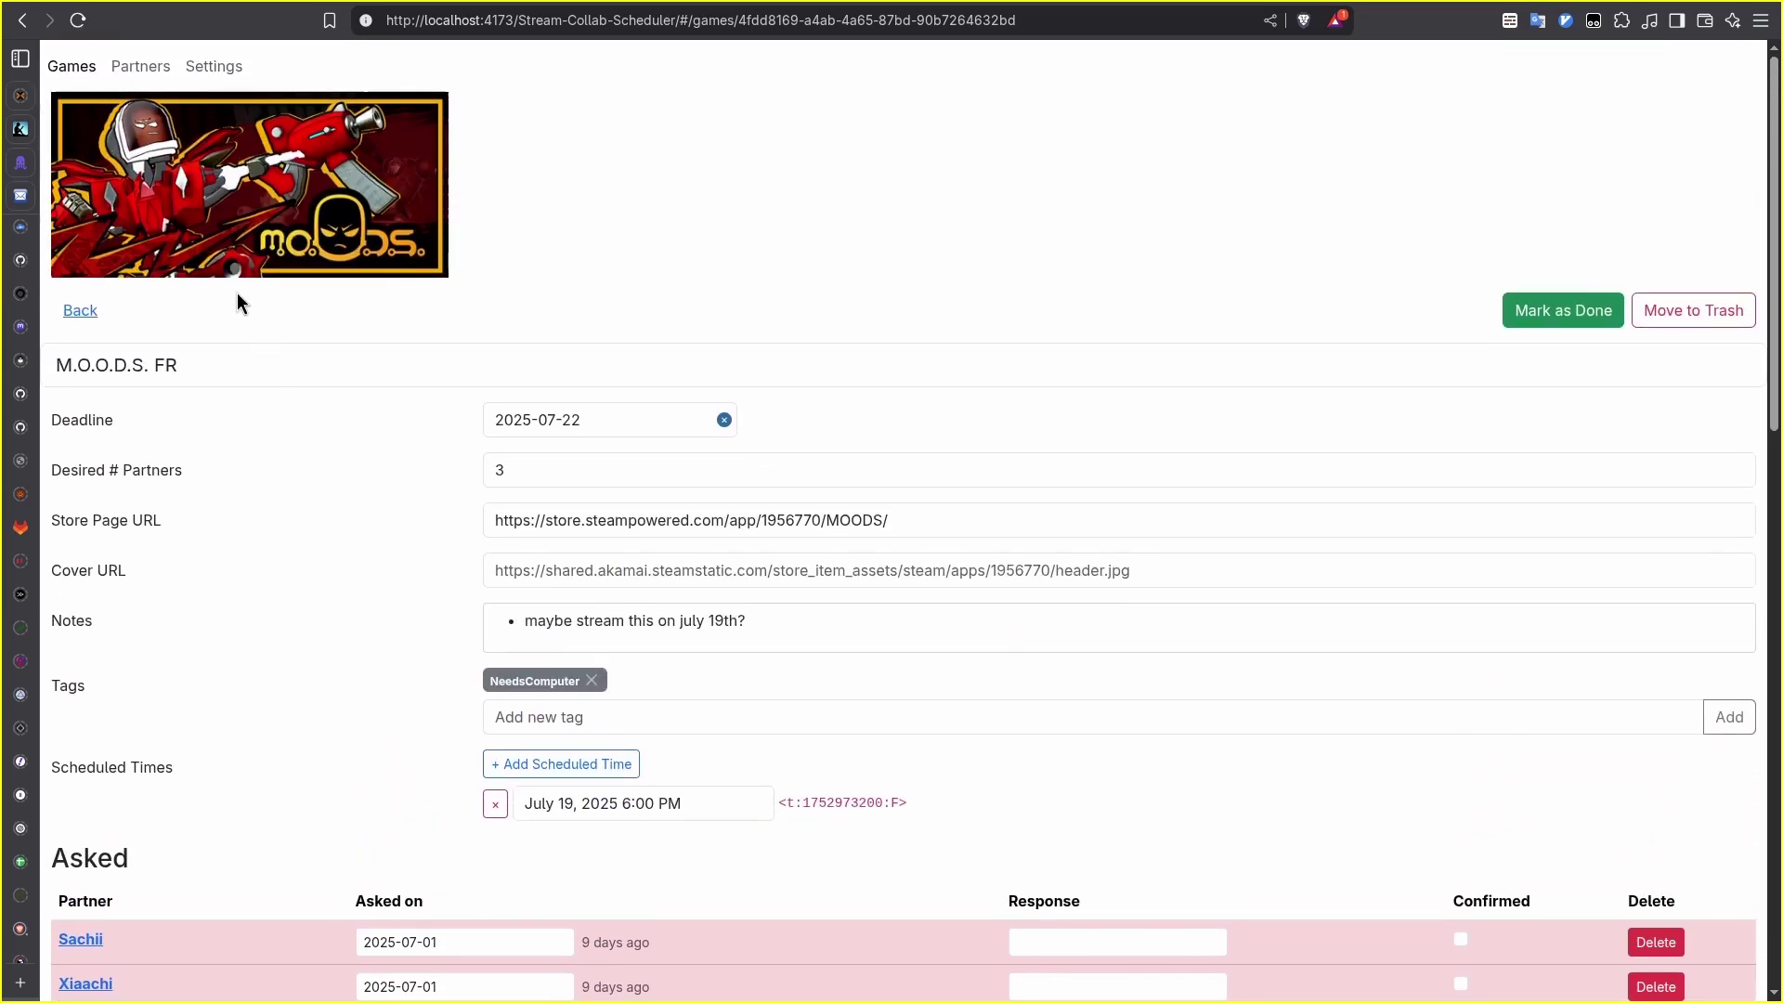
Go back to the games list, reopen M.O.O.D.S. FR and review its details and asked partners.
left_click(76, 68)
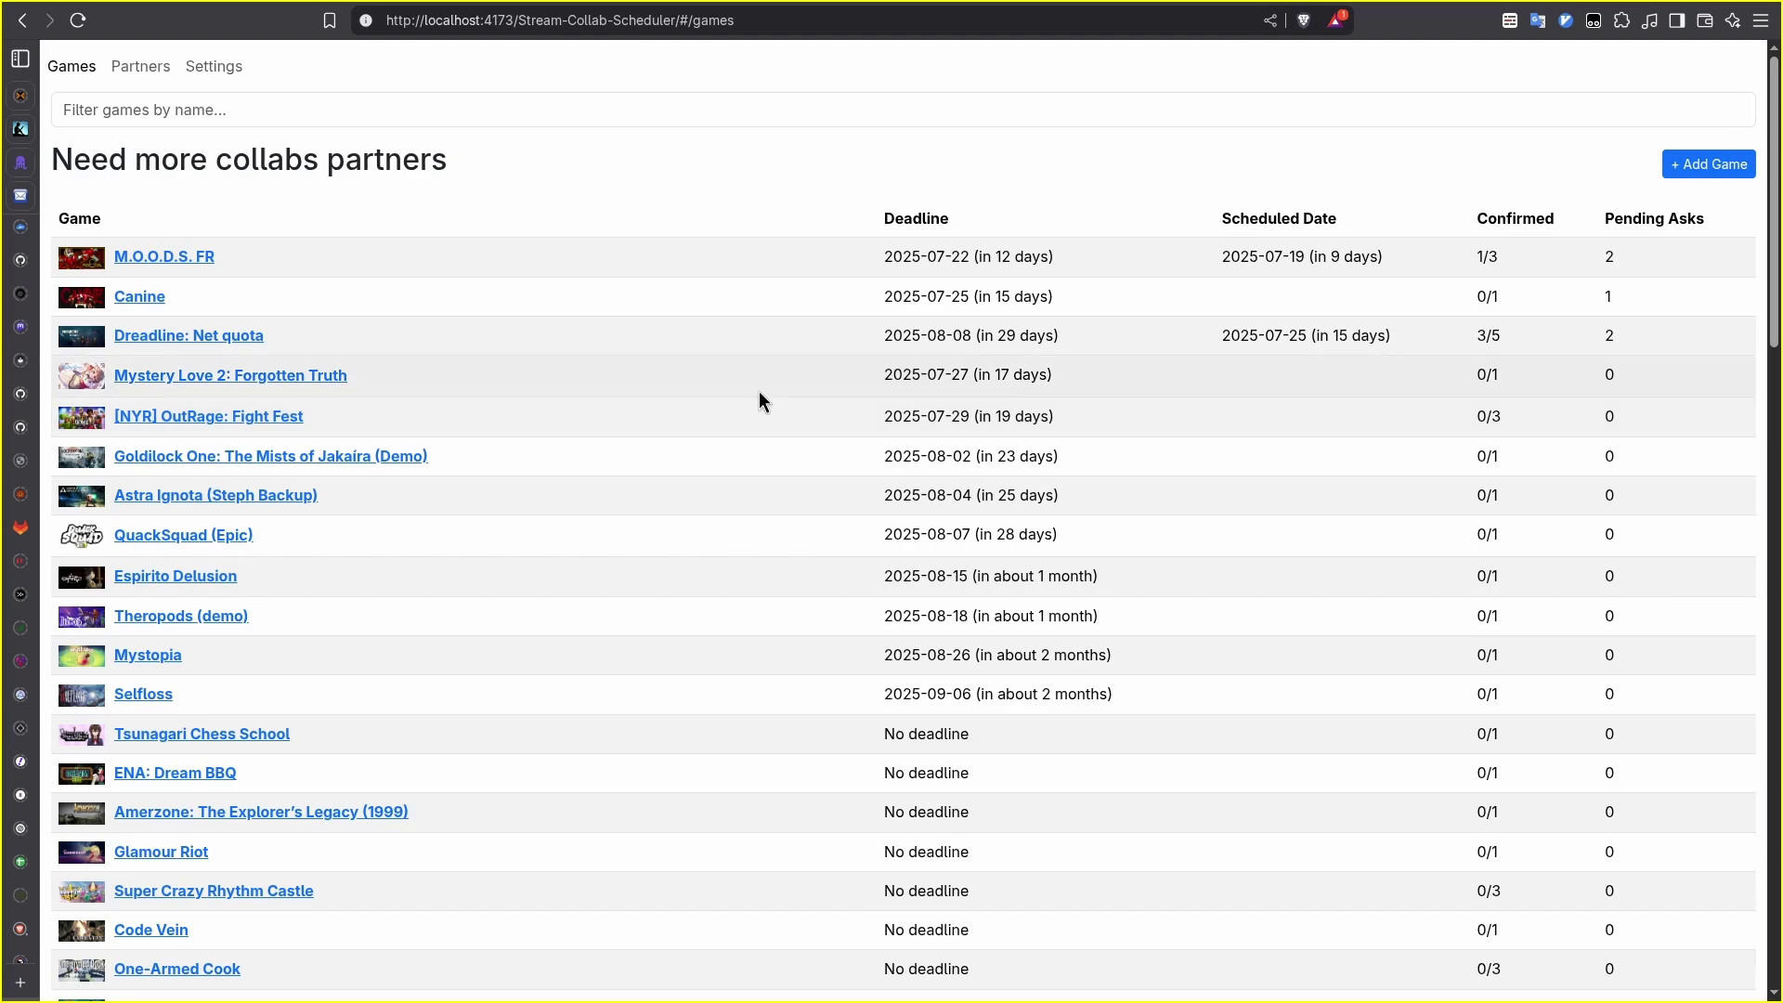
left_click(116, 256)
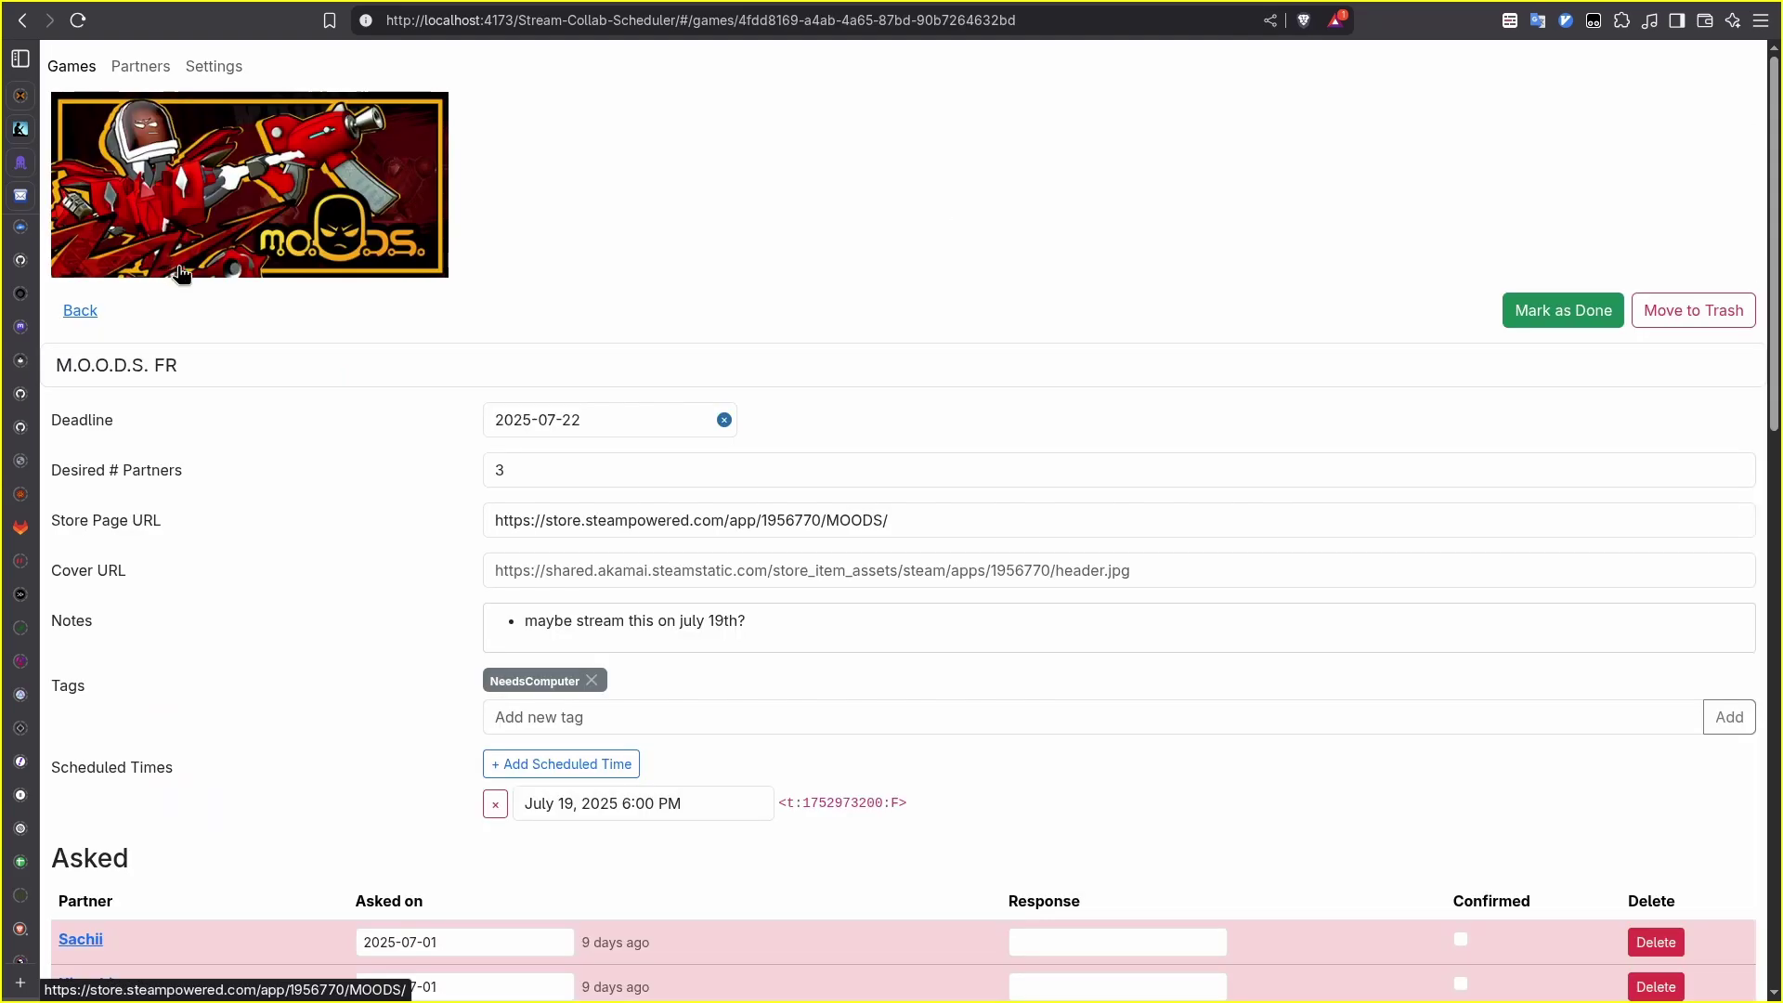
scroll(415, 531, "down", 1)
scroll(303, 529, "down", 2)
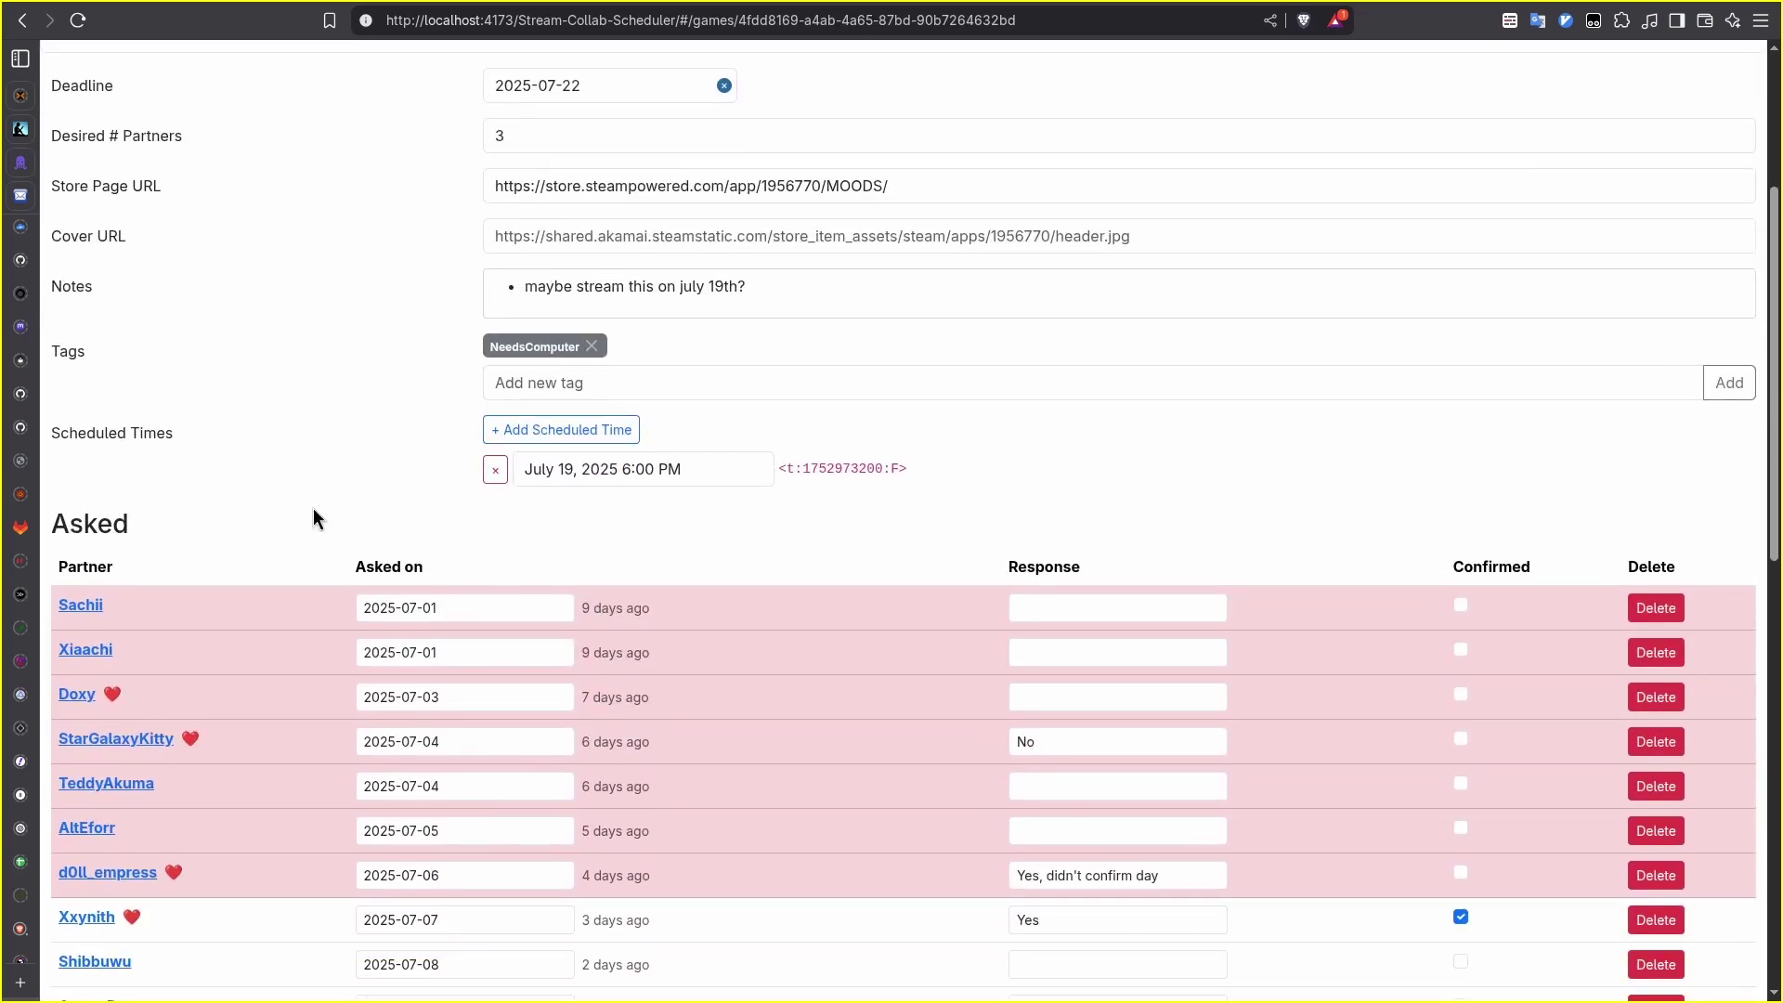
scroll(314, 508, "up", 3)
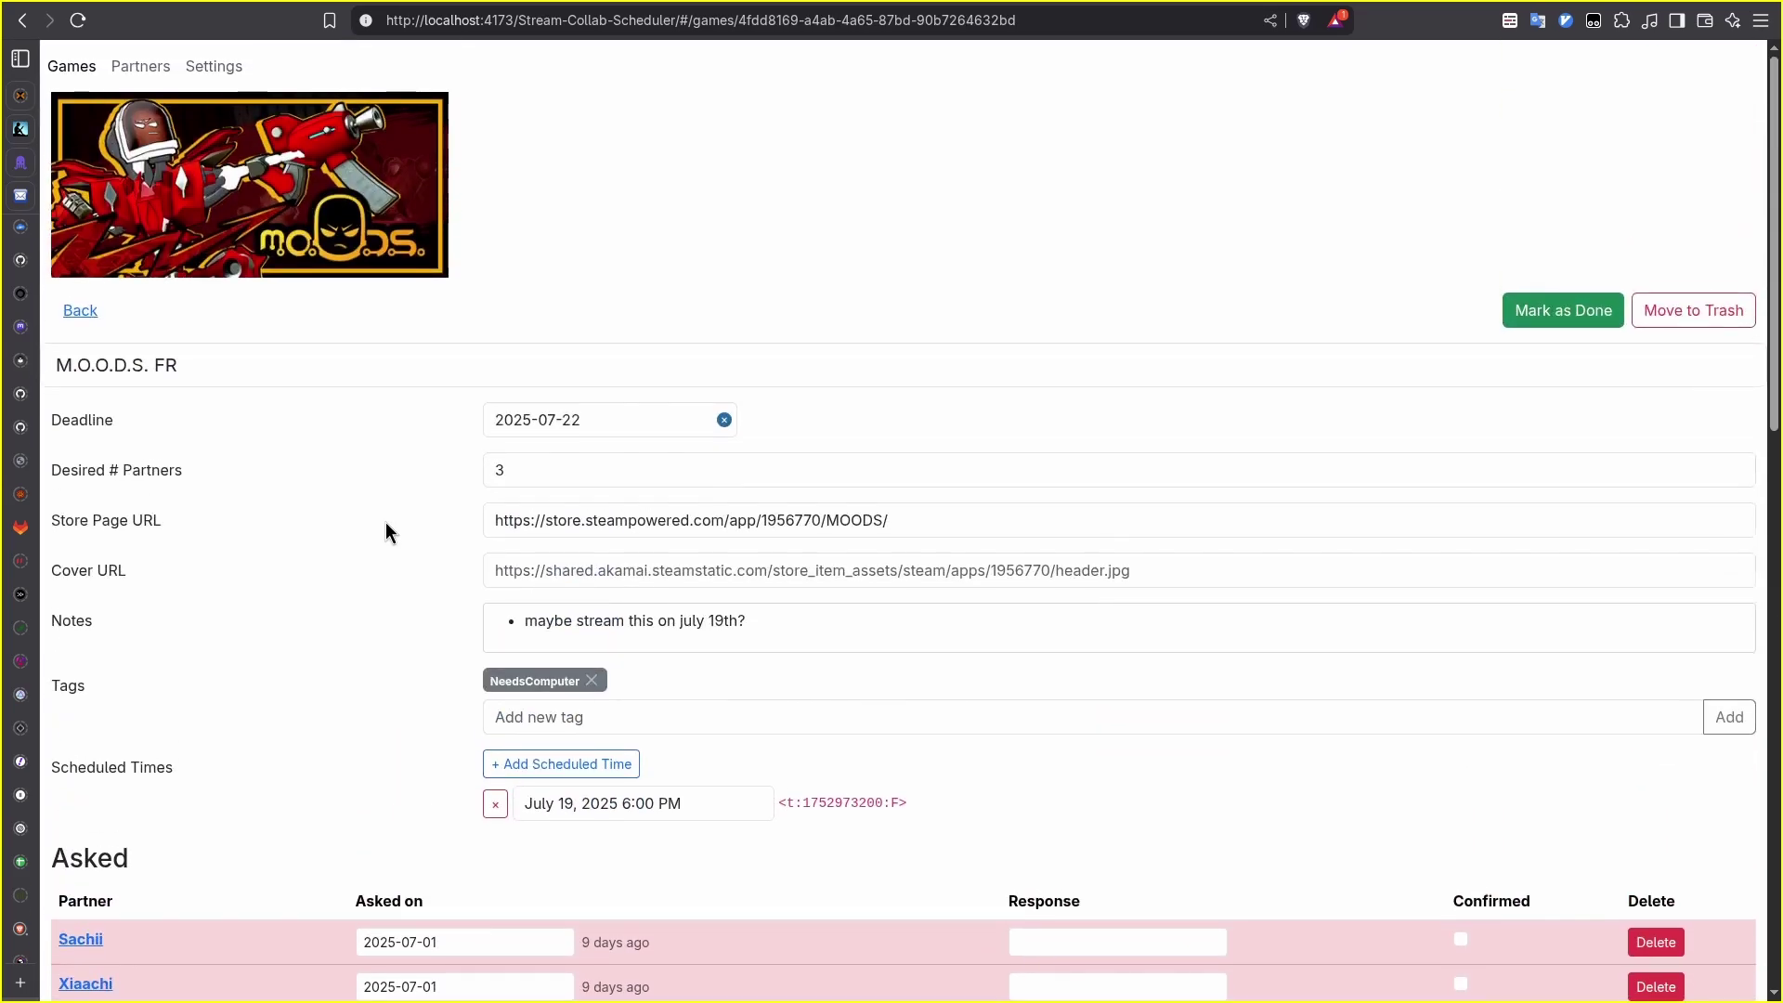